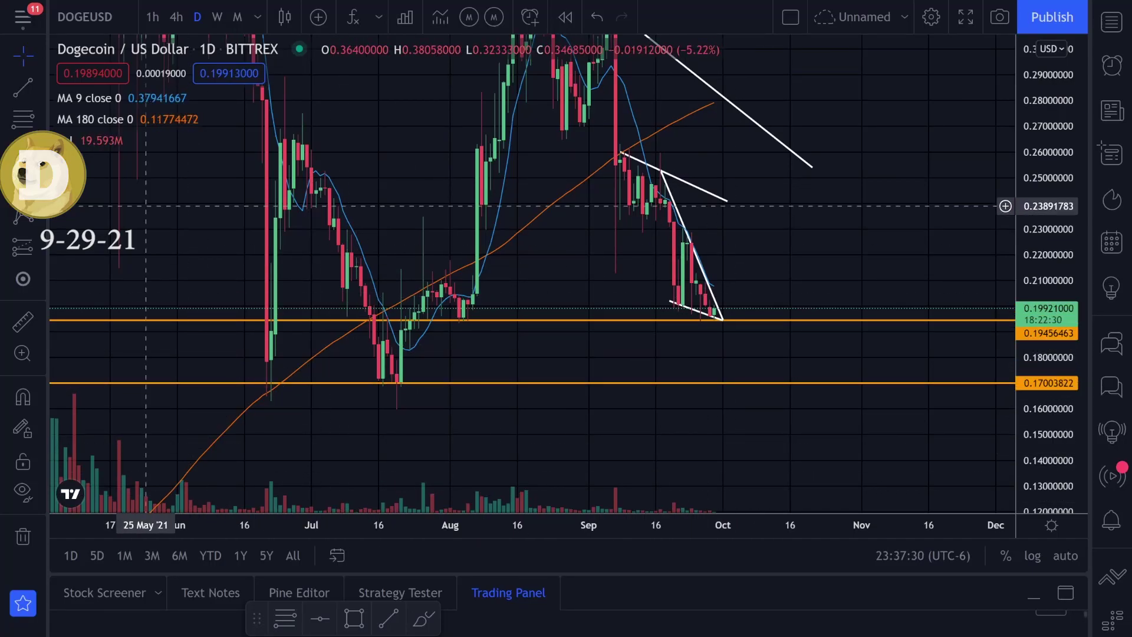
Circle the lows near the 0.1946 and 0.1700 support lines with the brush, and undo both marks.
scroll(480, 263, "down", 1)
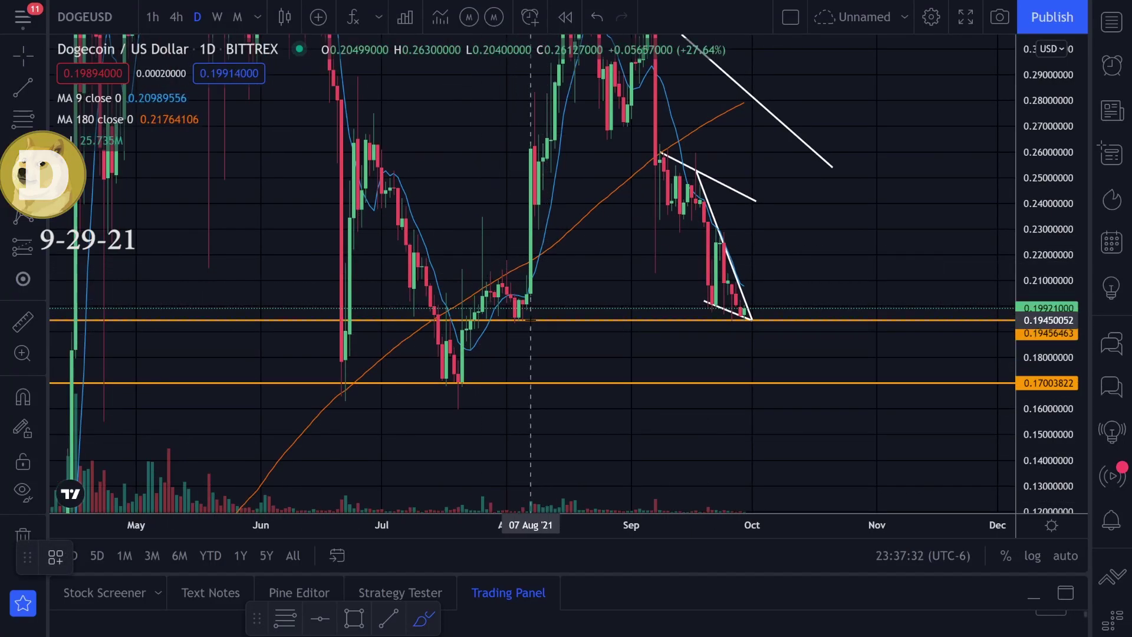
left_click_drag(520, 304, 503, 308)
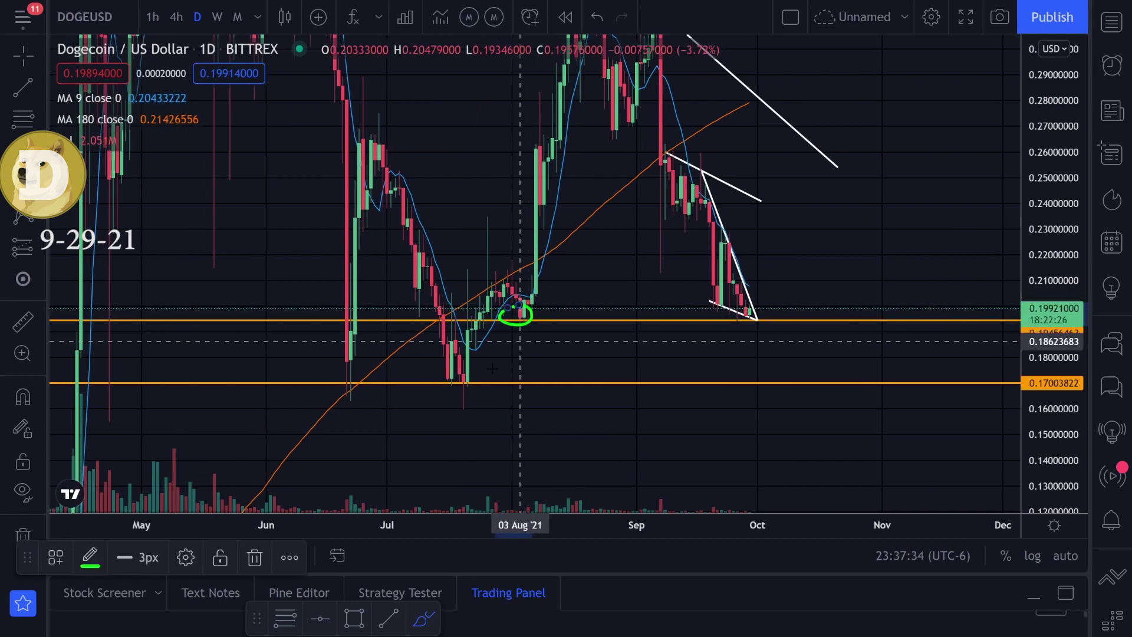
left_click_drag(471, 362, 466, 383)
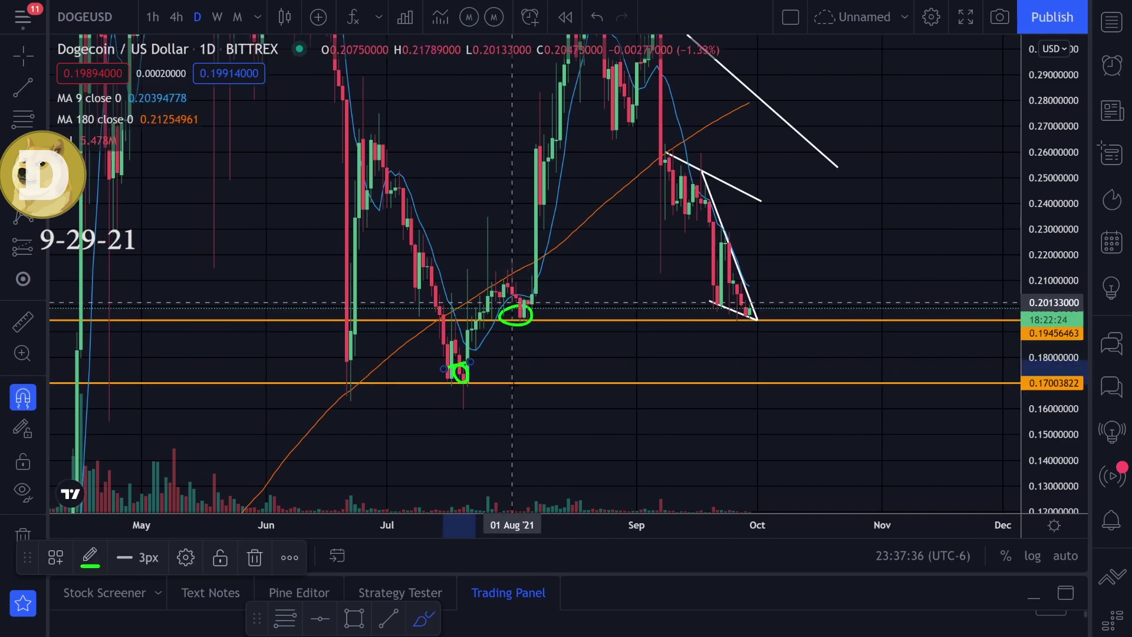
key("ctrl+z")
key("ctrl+z")
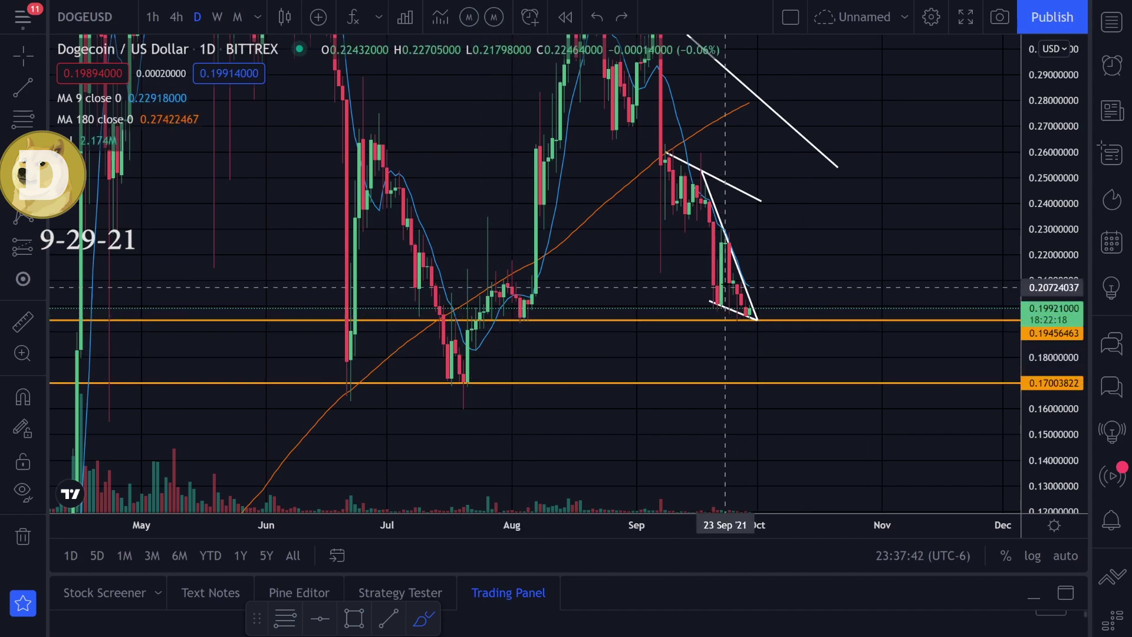
Mark the late-September candles inside the falling wedge with the brush, and undo the marks.
mouse_move(730, 285)
left_mouse_down()
mouse_move(750, 324)
mouse_move(754, 316)
mouse_move(741, 319)
mouse_move(754, 310)
left_mouse_up()
key("ctrl+z")
key("ctrl+z")
key("ctrl+z")
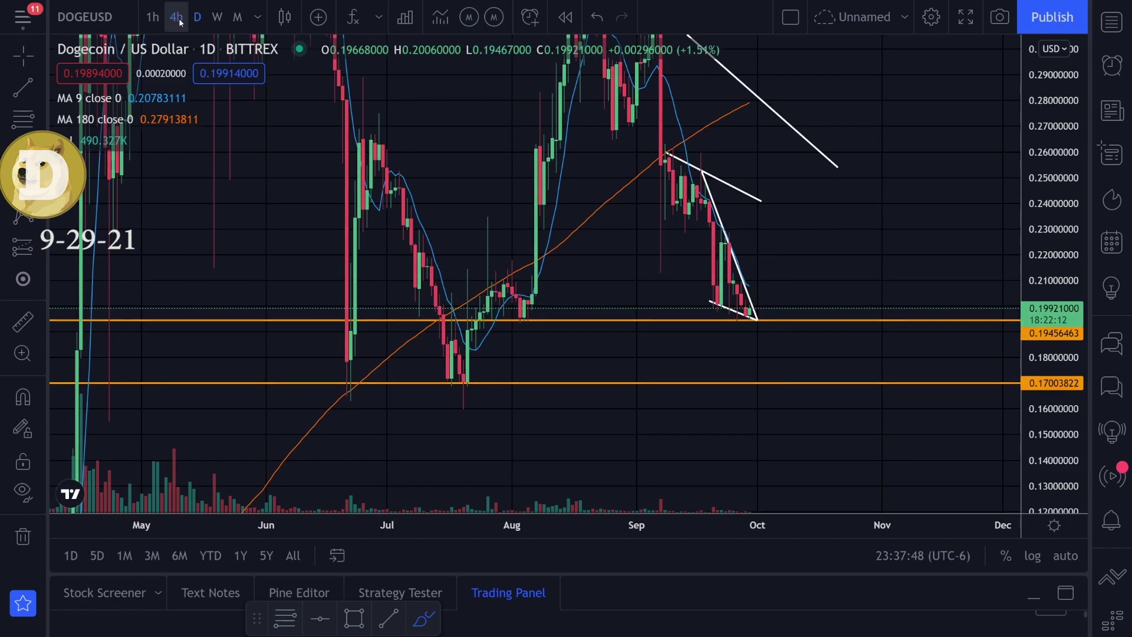
Switch the Dogecoin chart to the 4-hour interval.
left_click(177, 17)
scroll(868, 316, "up", 2)
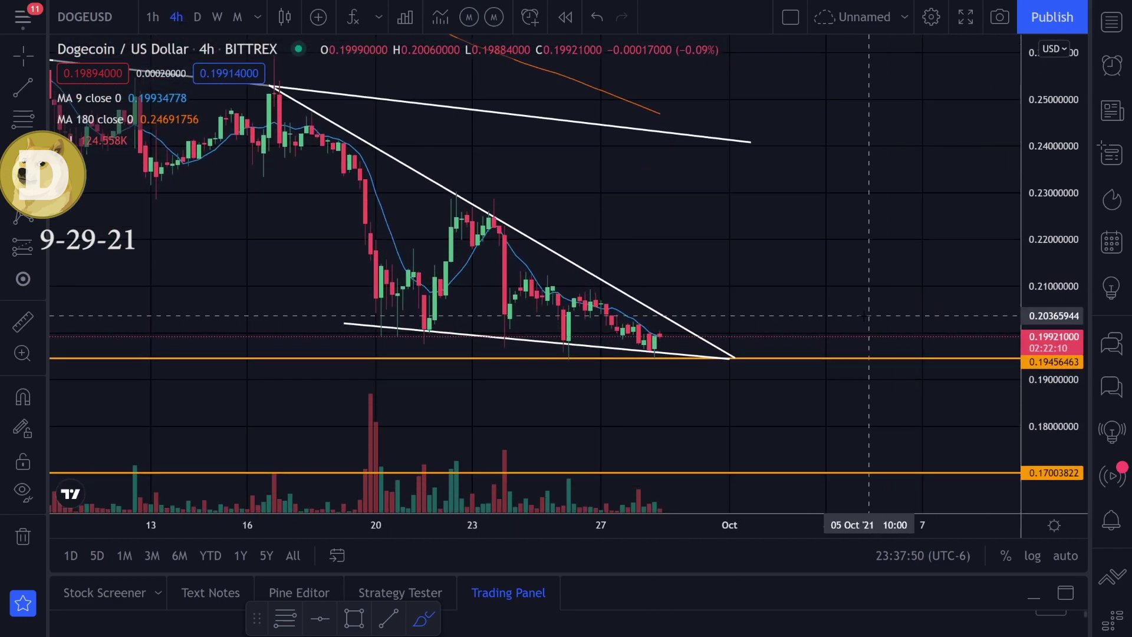
scroll(869, 315, "down", 1)
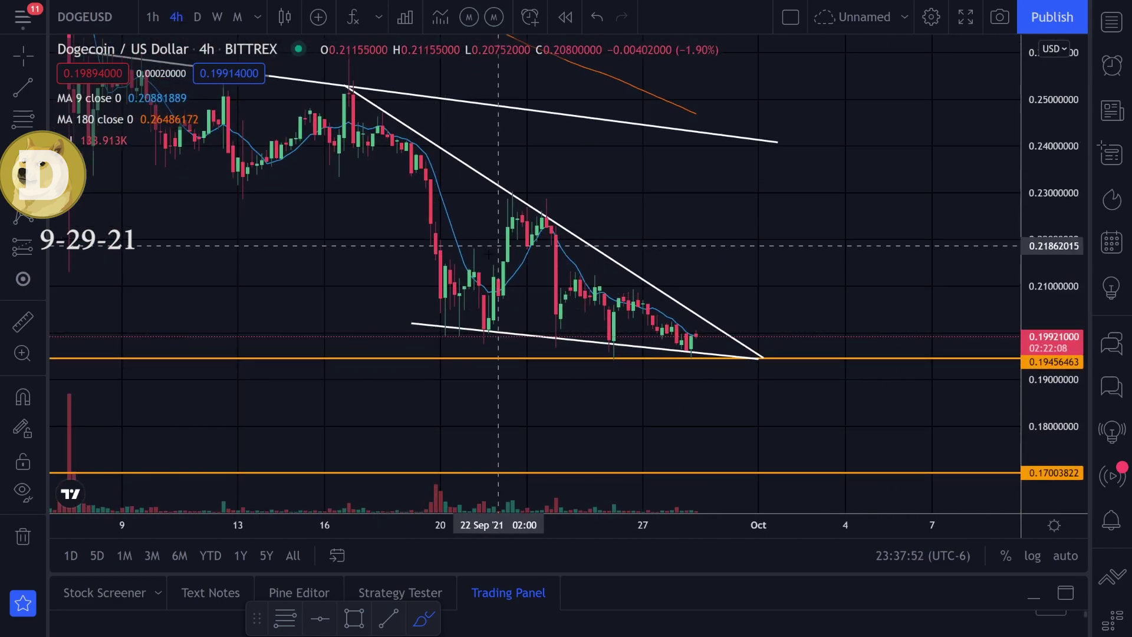
Mark the candles touching the wedge's upper trendline with the brush, and remove the stray marks.
mouse_move(482, 302)
left_mouse_down()
mouse_move(549, 242)
mouse_move(662, 289)
left_mouse_up()
key("Delete")
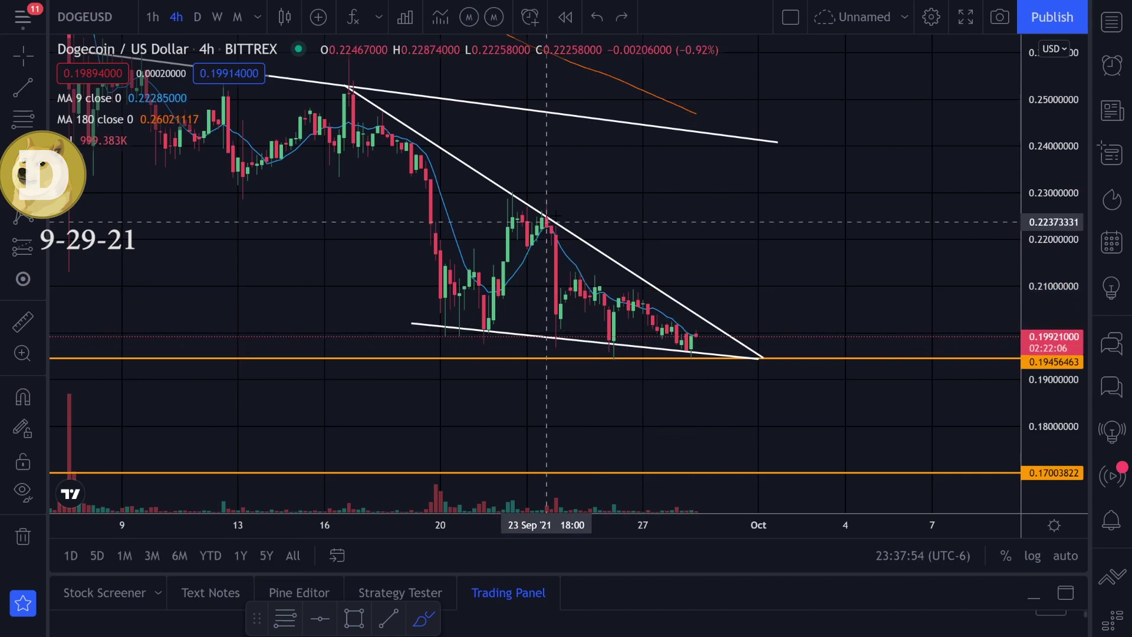
mouse_move(553, 203)
left_mouse_down()
mouse_move(569, 232)
mouse_move(532, 214)
left_mouse_up()
left_click_drag(655, 285, 672, 289)
left_click_drag(432, 111, 410, 133)
key("ctrl+z")
key("ctrl+z")
Circle the touches on the wedge's lower trendline with the brush, and undo the circles.
mouse_move(480, 323)
left_mouse_down()
mouse_move(491, 306)
mouse_move(476, 322)
left_mouse_up()
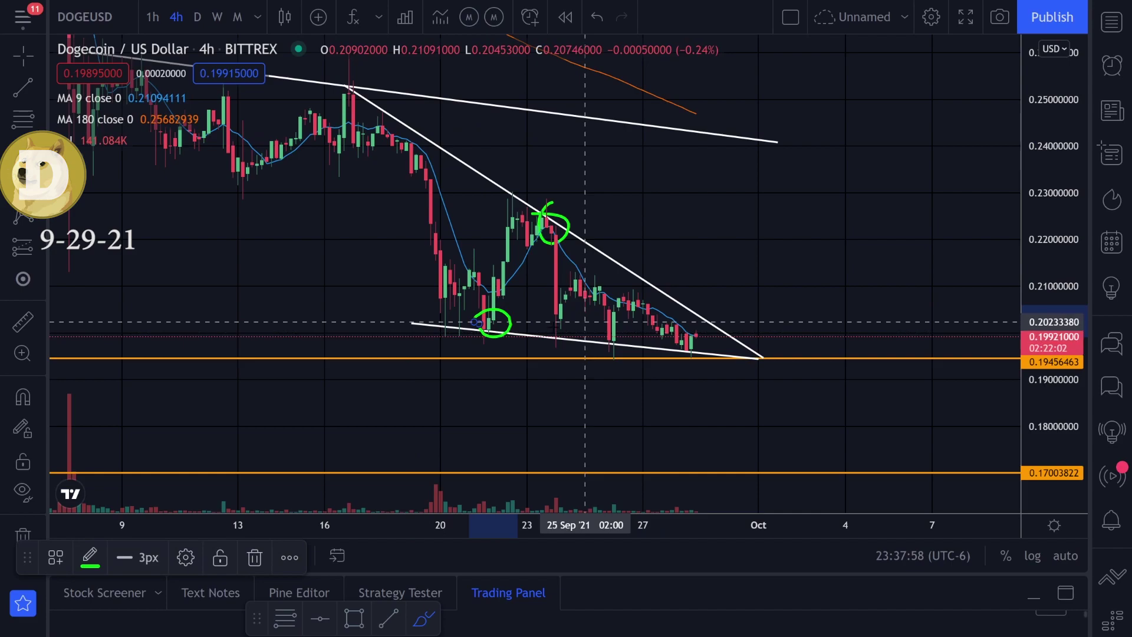
left_click_drag(608, 330, 705, 348)
key("ctrl+z")
key("ctrl+z")
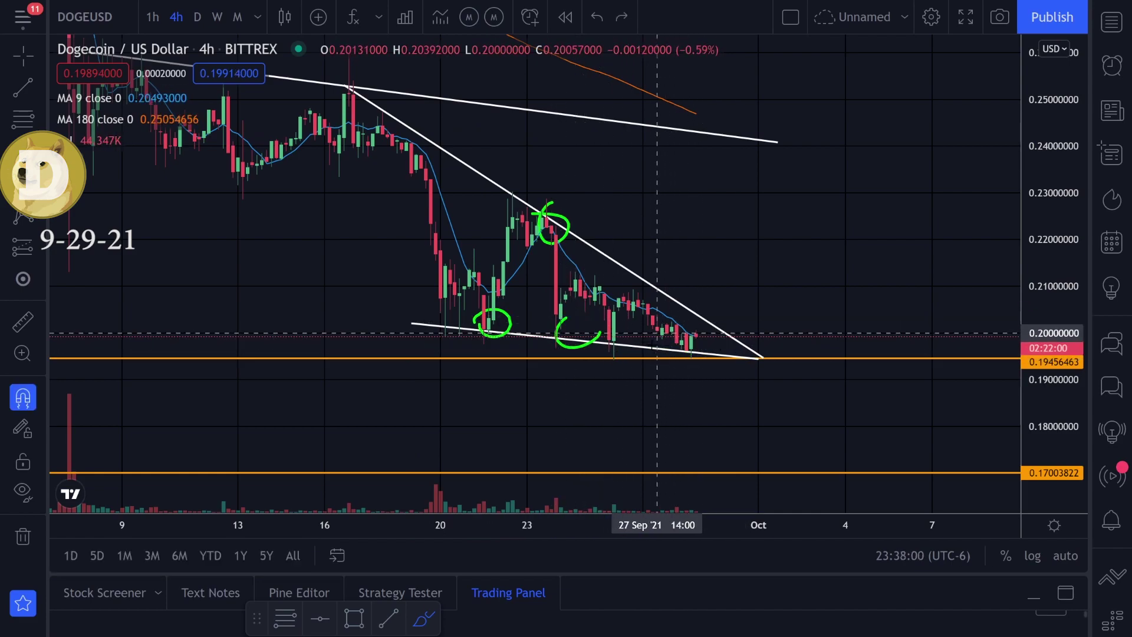
key("ctrl+z")
Sketch an upward breakout curve and a downward path from the latest candle, and undo both.
mouse_move(460, 316)
left_mouse_down()
mouse_move(529, 238)
mouse_move(627, 283)
mouse_move(700, 351)
mouse_move(735, 274)
left_mouse_up()
key("ctrl+z")
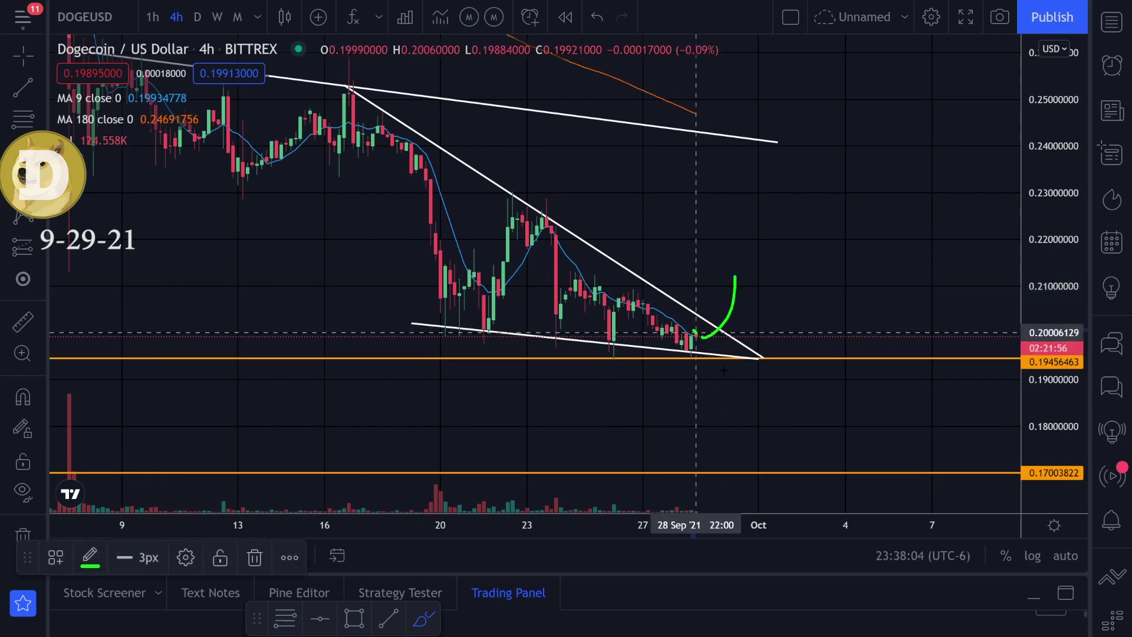
left_click_drag(693, 331, 720, 398)
key("ctrl+z")
key("ctrl+z")
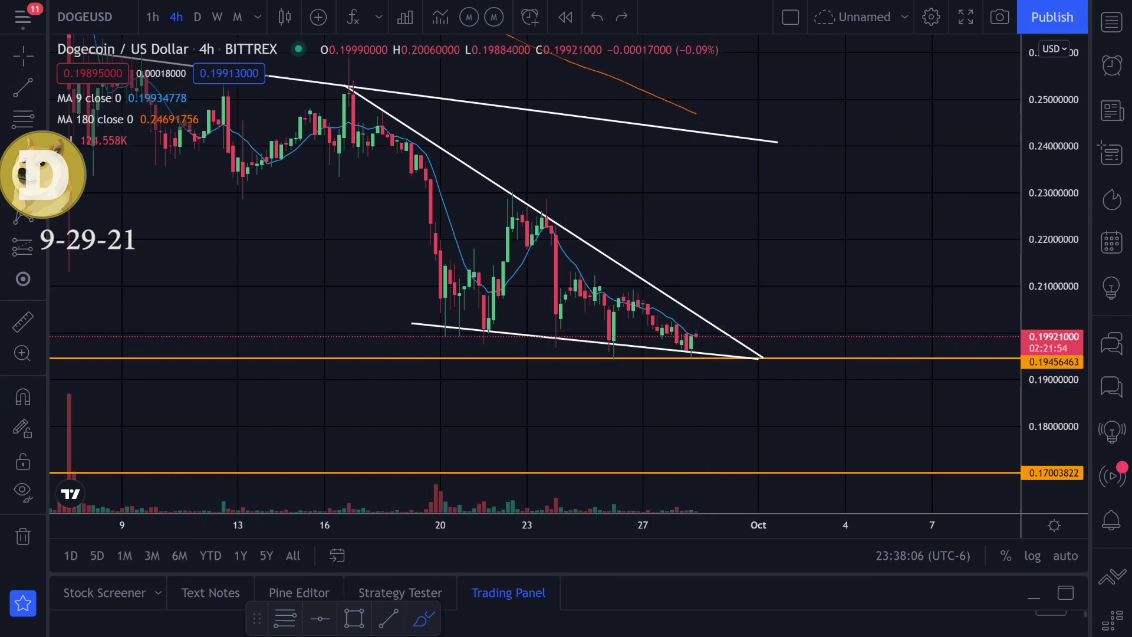
Draw a vertical trend line over the 24 September drop and move it to the upper trendline at 29 September, spanning about 0.2014 to 0.2260.
key("alt+t")
left_click_drag(556, 335, 555, 220)
mouse_move(555, 277)
left_mouse_down()
mouse_move(717, 249)
mouse_move(715, 267)
left_mouse_up()
left_click(754, 254)
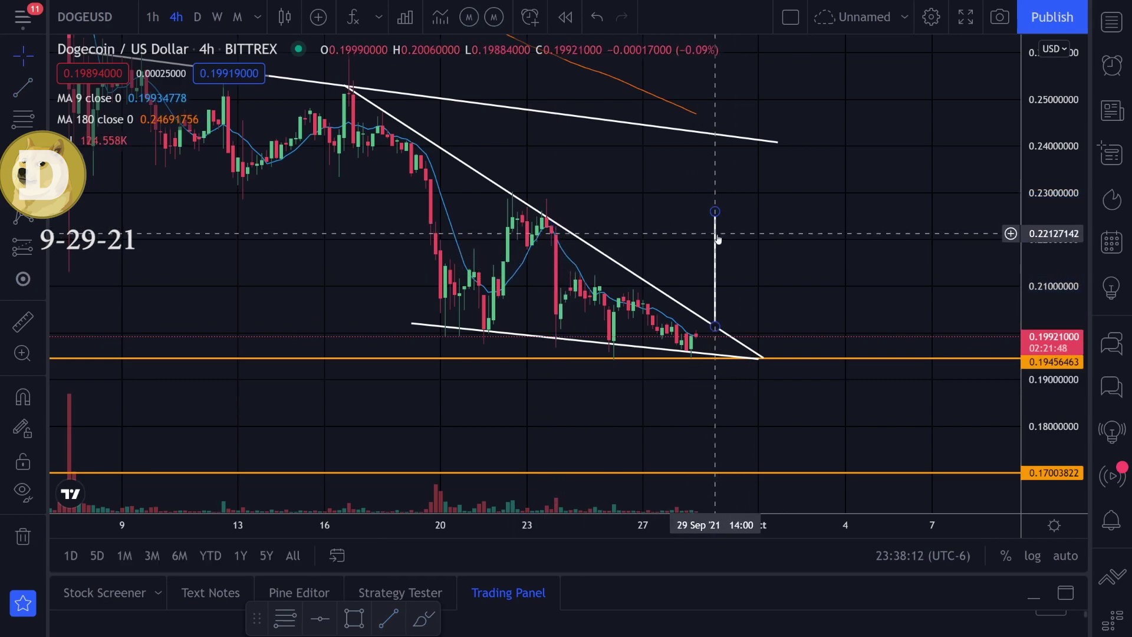
left_click(715, 234)
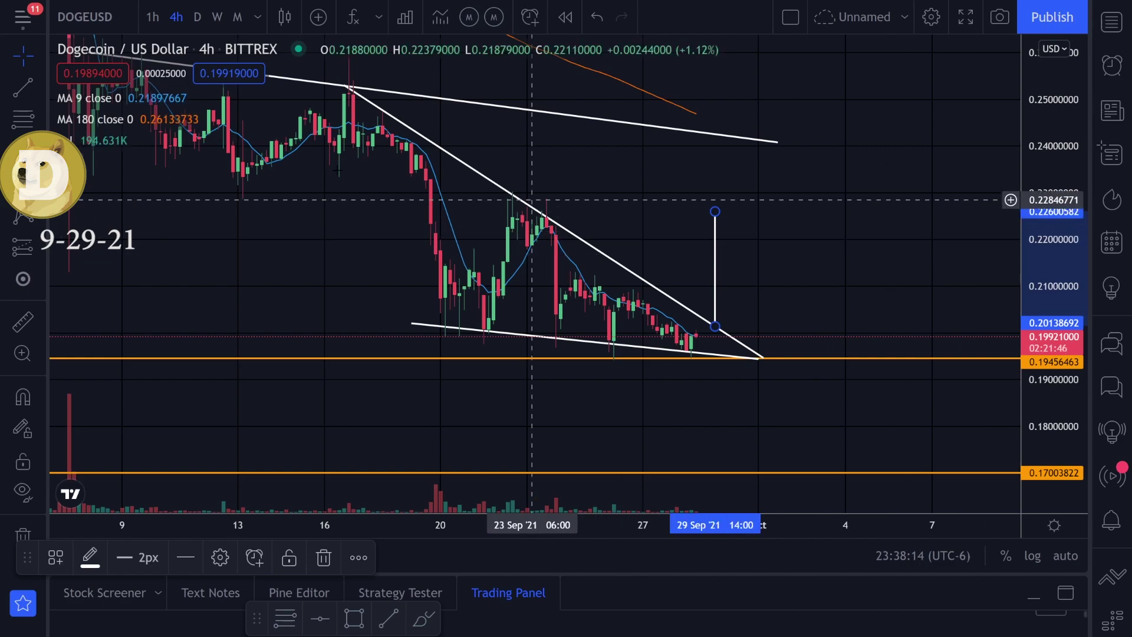
Highlight the 22–24 September peaks and a downward path below the wedge with the brush, and undo the strokes.
left_click(490, 208)
left_click_drag(489, 208, 610, 208)
mouse_move(549, 206)
left_mouse_down()
mouse_move(472, 212)
mouse_move(519, 248)
mouse_move(493, 197)
left_mouse_up()
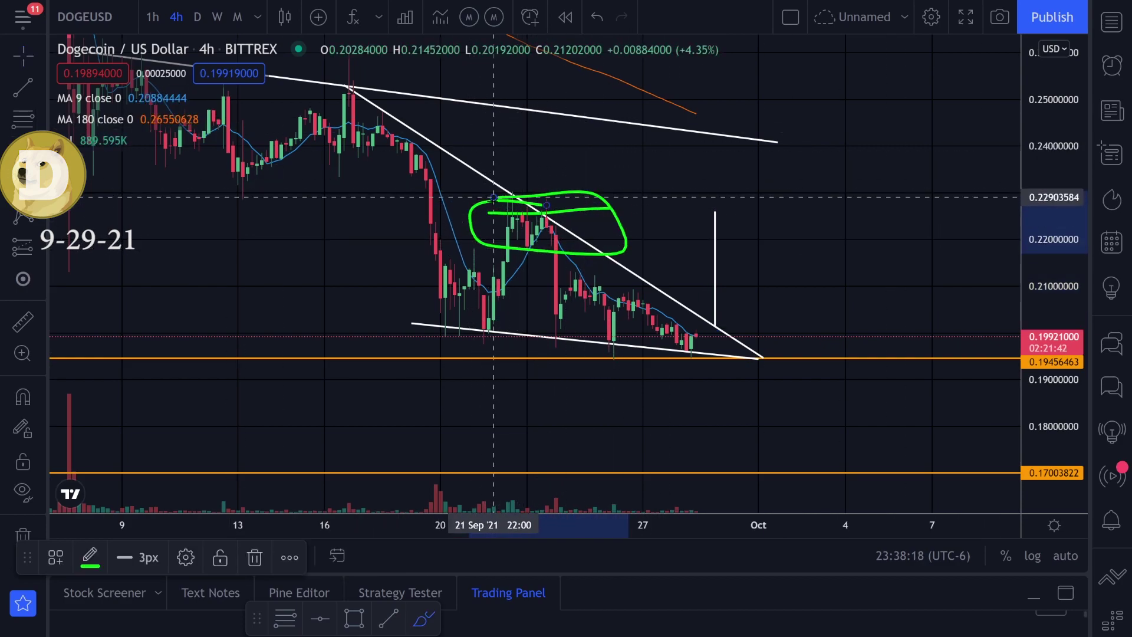
key("ctrl+z")
key("ctrl+z")
left_click_drag(642, 326, 720, 393)
key("ctrl+z")
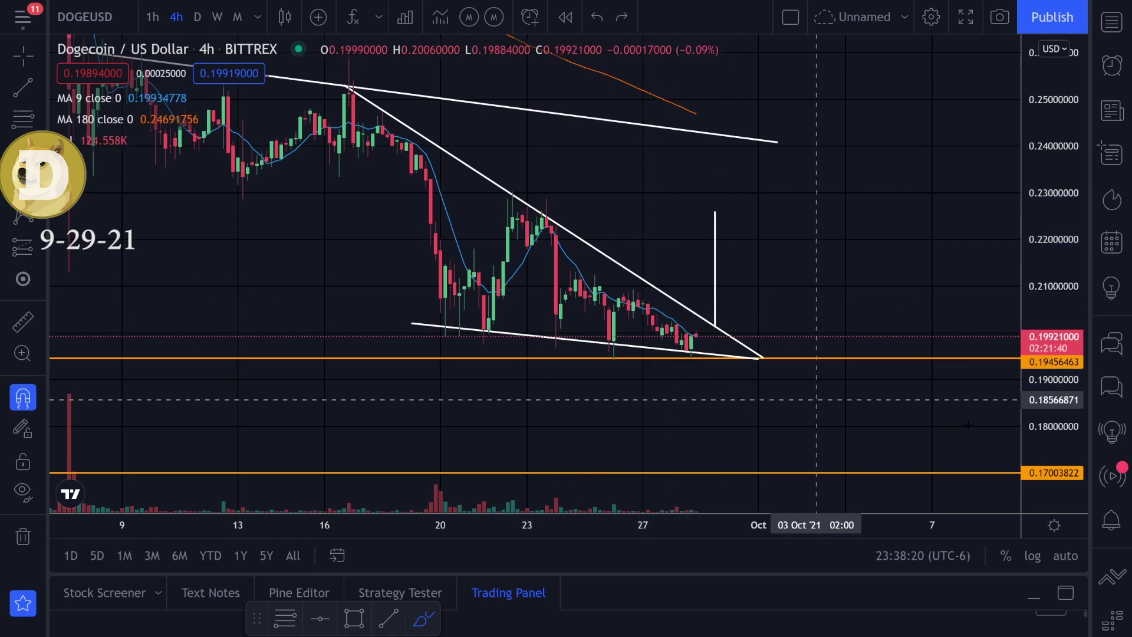
Mark a spot on the 0.1700 support line of the 4-hour chart with the brush, and undo it.
scroll(605, 337, "down", 3)
left_click_drag(448, 436, 820, 275)
scroll(821, 275, "down", 5)
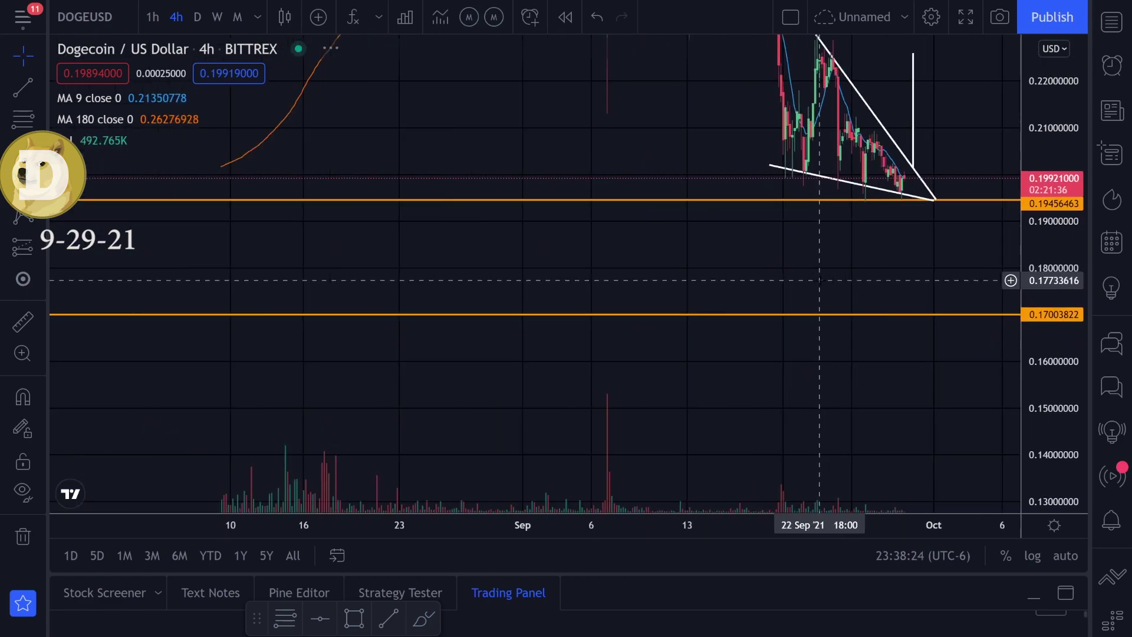
left_click(424, 618)
left_click_drag(456, 307, 376, 292)
key("ctrl+z")
Circle the July low at the 0.1700 support line on the daily chart, and undo the marks.
left_click(198, 17)
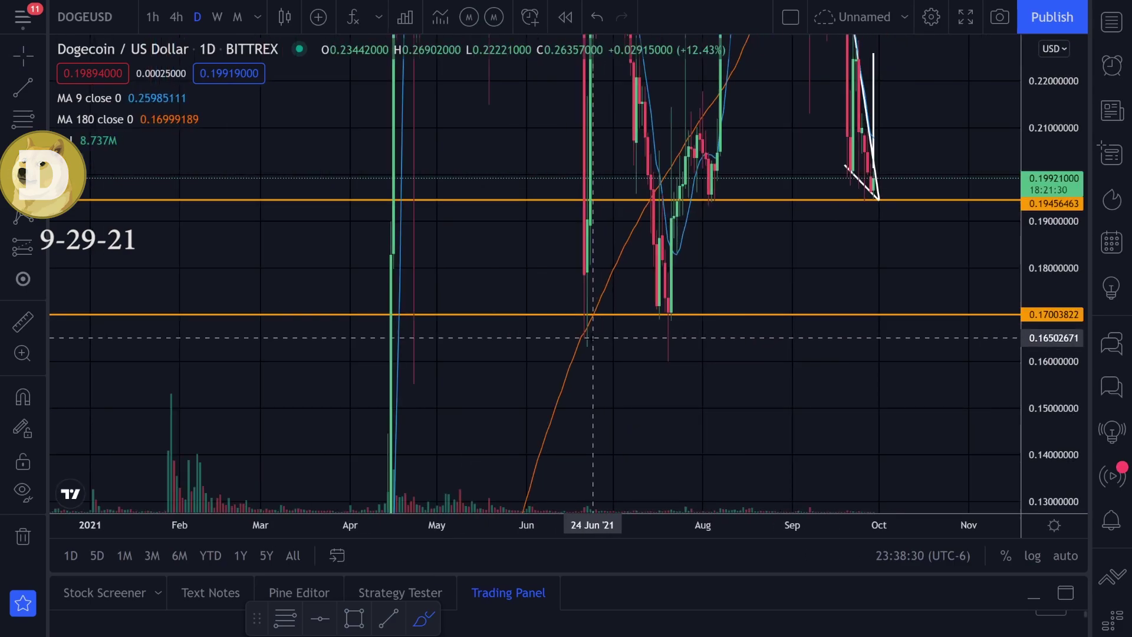
left_click_drag(527, 306, 524, 304)
key("ctrl+z")
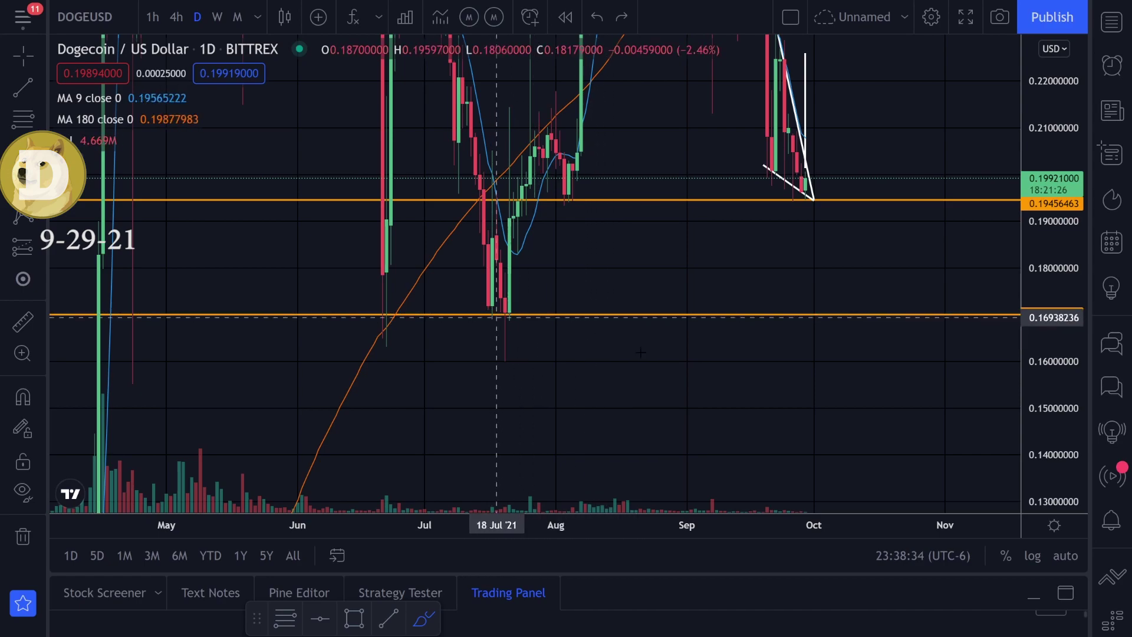
scroll(708, 309, "up", 2)
mouse_move(341, 307)
left_mouse_down()
mouse_move(318, 312)
mouse_move(343, 305)
left_mouse_up()
key("ctrl+z")
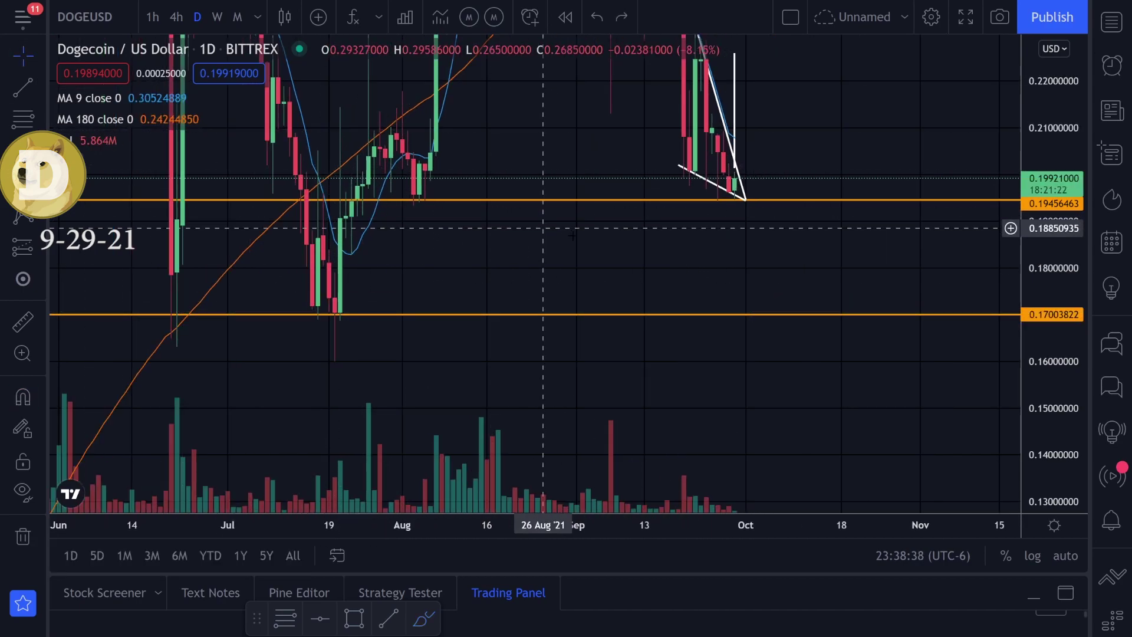
Return the chart to the 4-hour interval and compress the price scale to show a wider price range.
left_click_drag(571, 246, 472, 330)
scroll(476, 329, "up", 5)
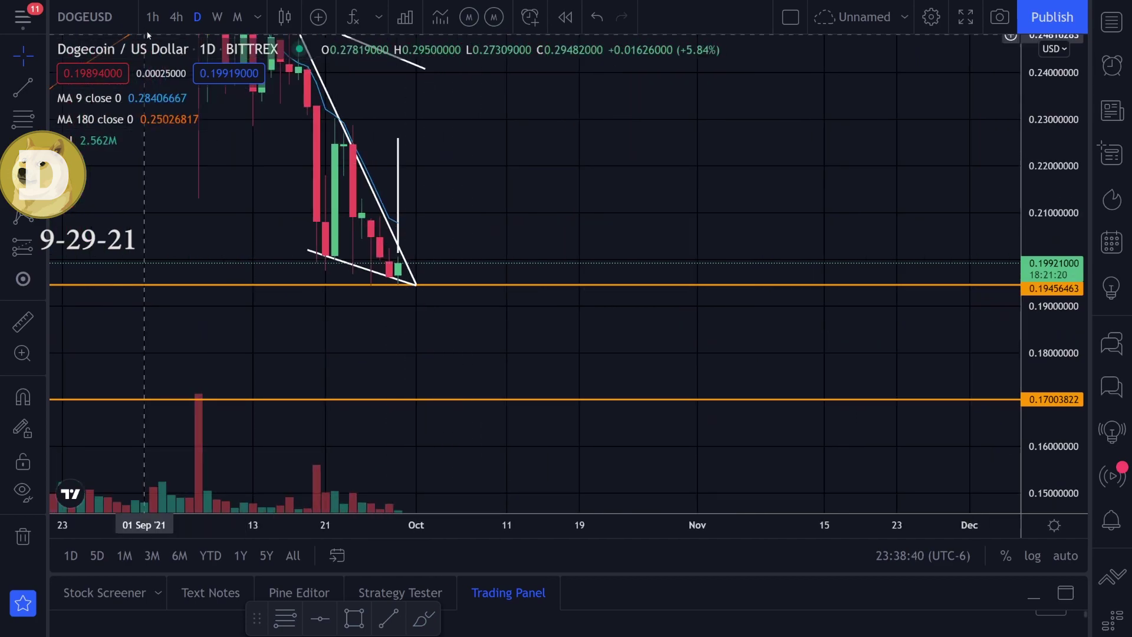
left_click(176, 17)
scroll(541, 179, "down", 6)
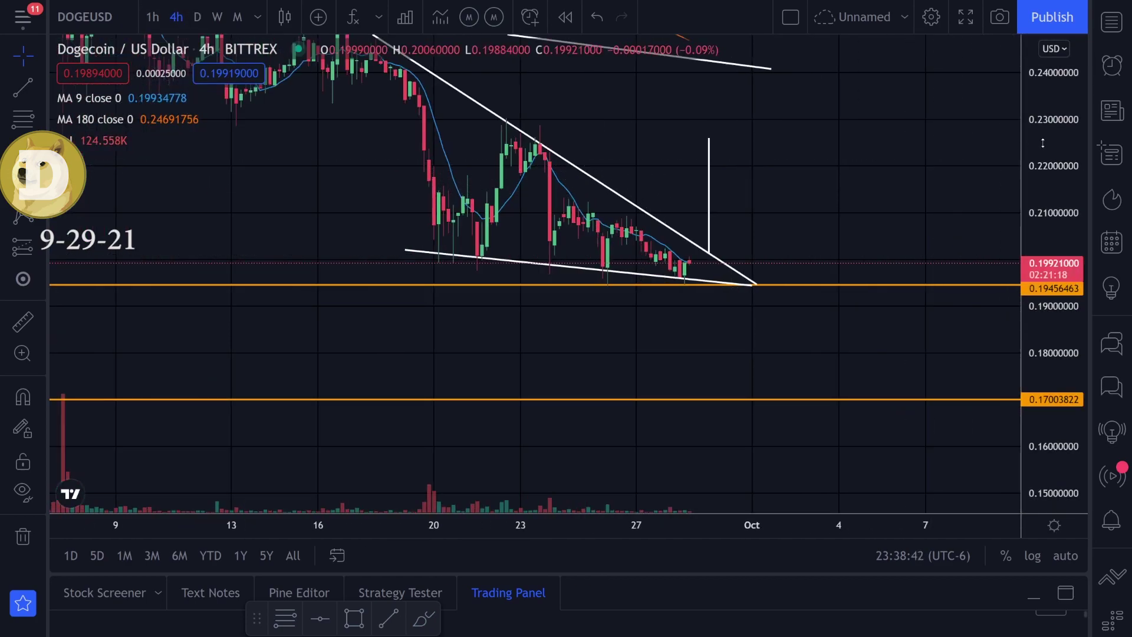
left_click_drag(1041, 144, 1030, 318)
scroll(334, 175, "down", 1)
Trace the wedge's upper trendline and the vertical target line with the brush, and undo the strokes.
left_click(23, 152)
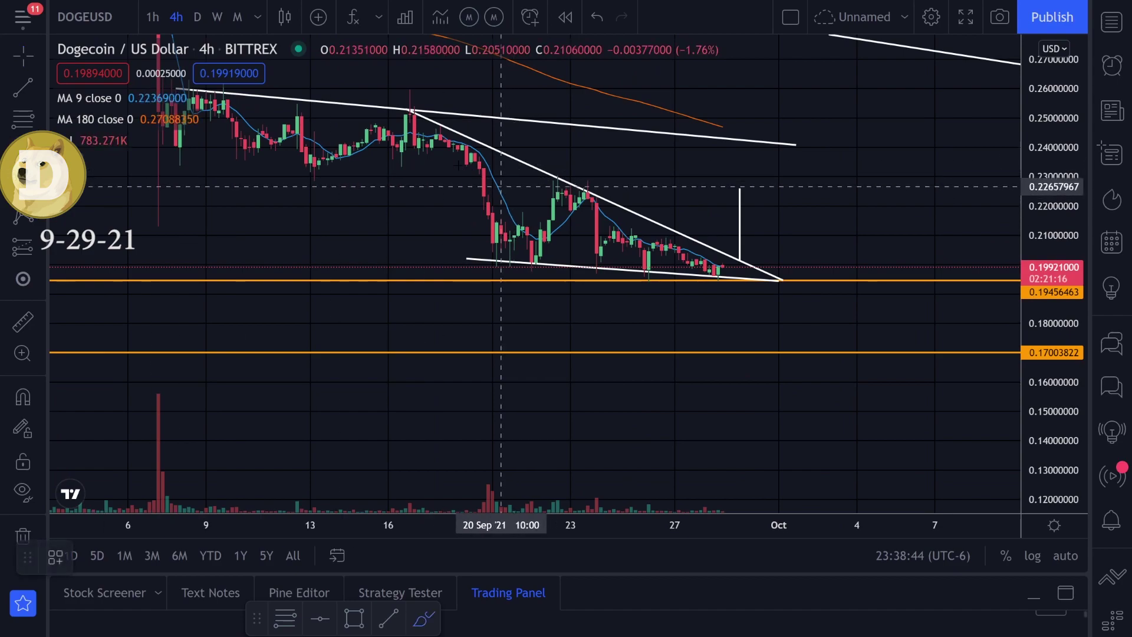
mouse_move(441, 135)
left_mouse_down()
mouse_move(533, 216)
mouse_move(617, 246)
mouse_move(761, 255)
mouse_move(732, 266)
mouse_move(760, 231)
mouse_move(726, 261)
left_mouse_up()
key("ctrl+z")
key("ctrl+z")
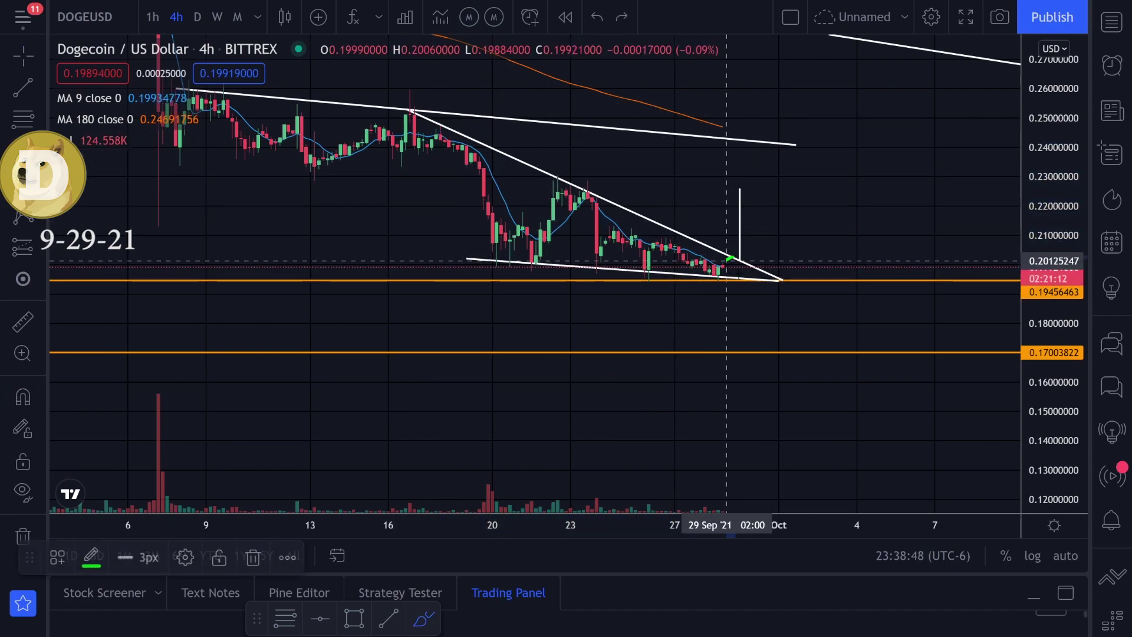
left_click_drag(740, 203, 740, 198)
key("ctrl+z")
Draw horizontal brush strokes from the peaks near 0.2245 and 0.252, and undo both.
left_click_drag(547, 192, 702, 192)
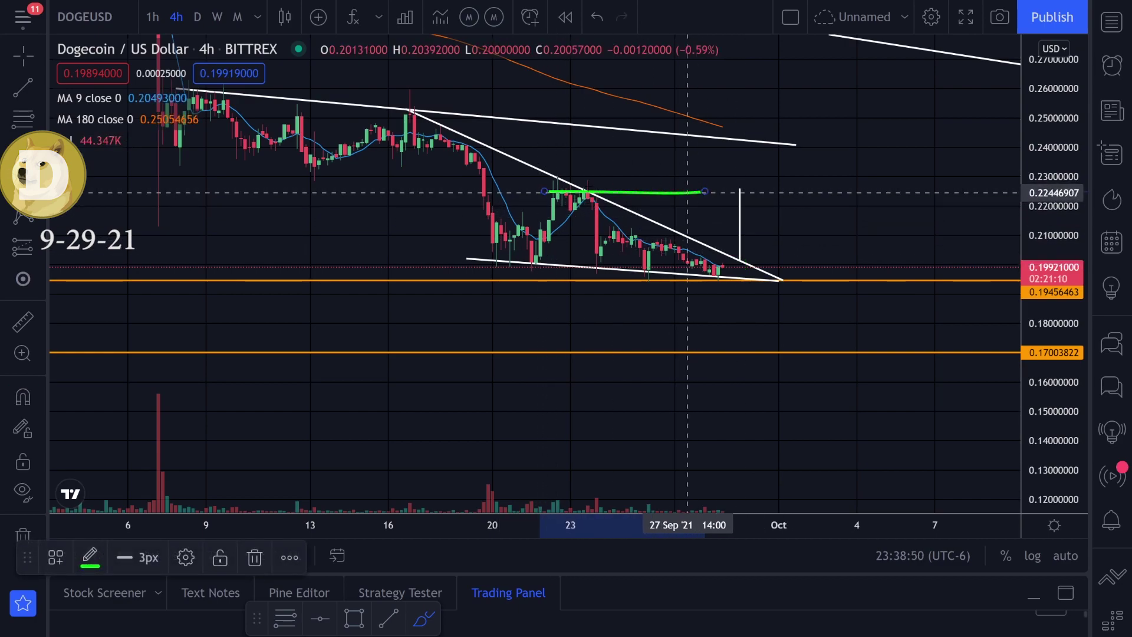
key("ctrl+z")
left_click_drag(347, 111, 667, 115)
key("ctrl+z")
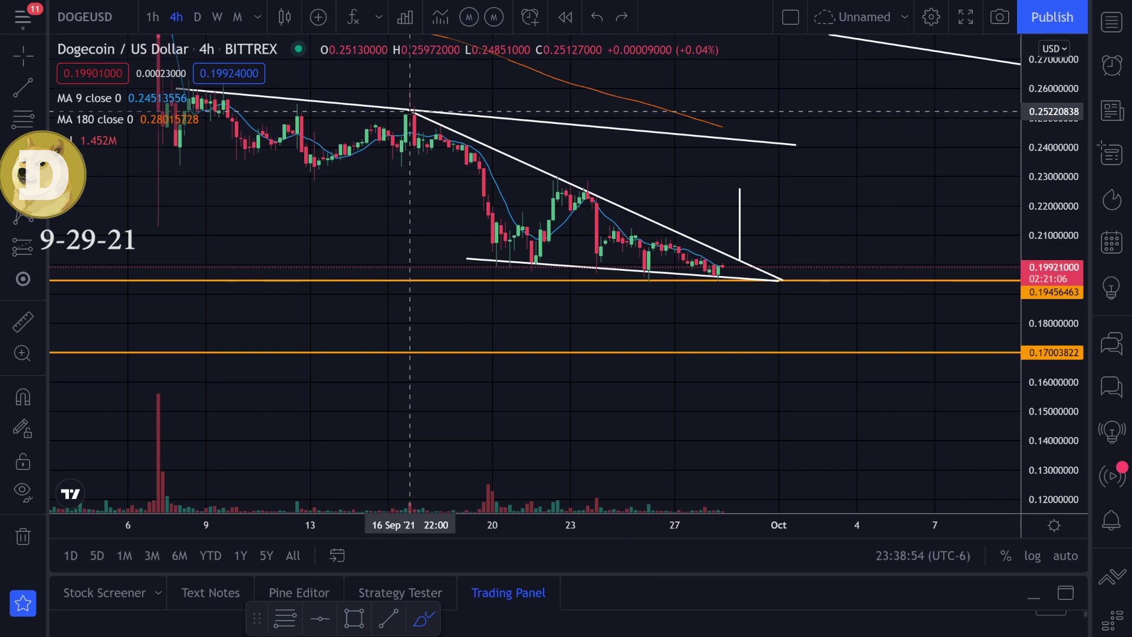
scroll(543, 236, "up", 3)
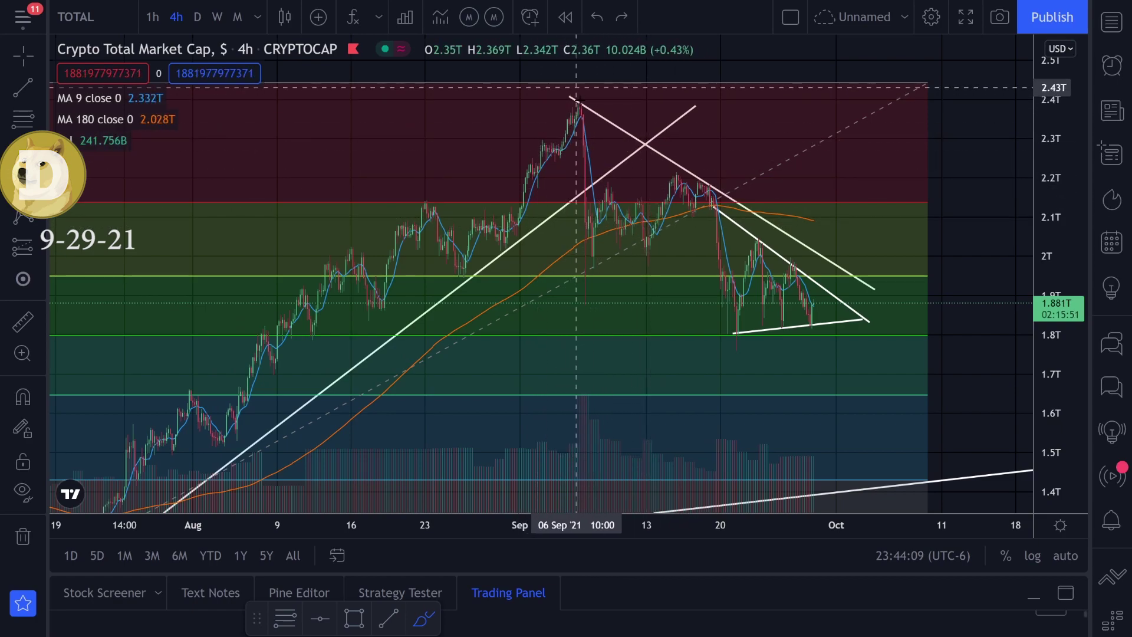
Circle the early-September peak of the total market cap and trace the decline from it, and undo the marks.
key("ctrl+y")
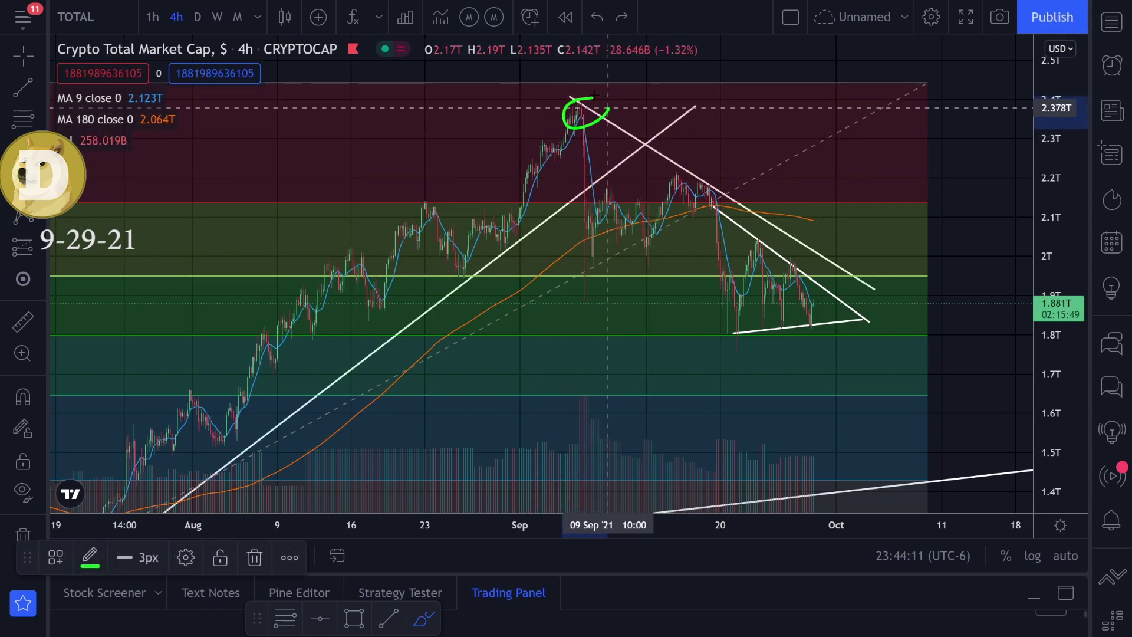
key("ctrl+y")
mouse_move(557, 93)
left_mouse_down()
mouse_move(763, 235)
mouse_move(887, 301)
left_mouse_up()
key("ctrl+z")
key("ctrl+z")
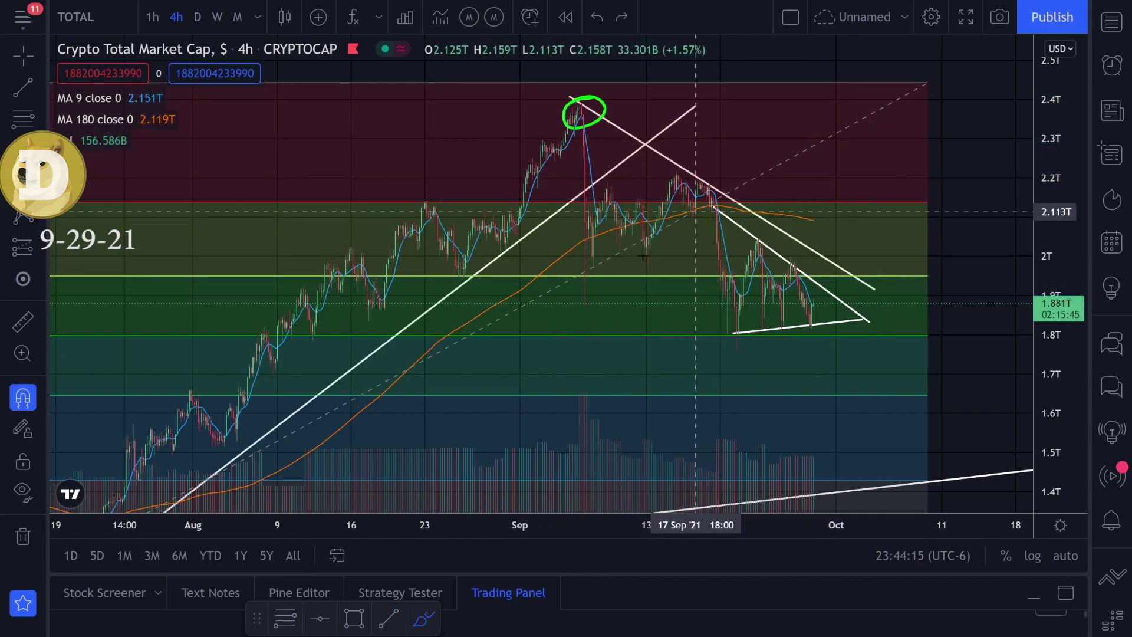
key("ctrl+z")
Trace the long descending trendline from the September peak with the brush several times, and undo the strokes.
mouse_move(563, 112)
left_mouse_down()
mouse_move(608, 209)
mouse_move(834, 314)
mouse_move(879, 215)
left_mouse_up()
key("ctrl+z")
mouse_move(538, 102)
left_mouse_down()
mouse_move(629, 134)
mouse_move(924, 312)
left_mouse_up()
left_click_drag(582, 86, 864, 287)
key("ctrl+z")
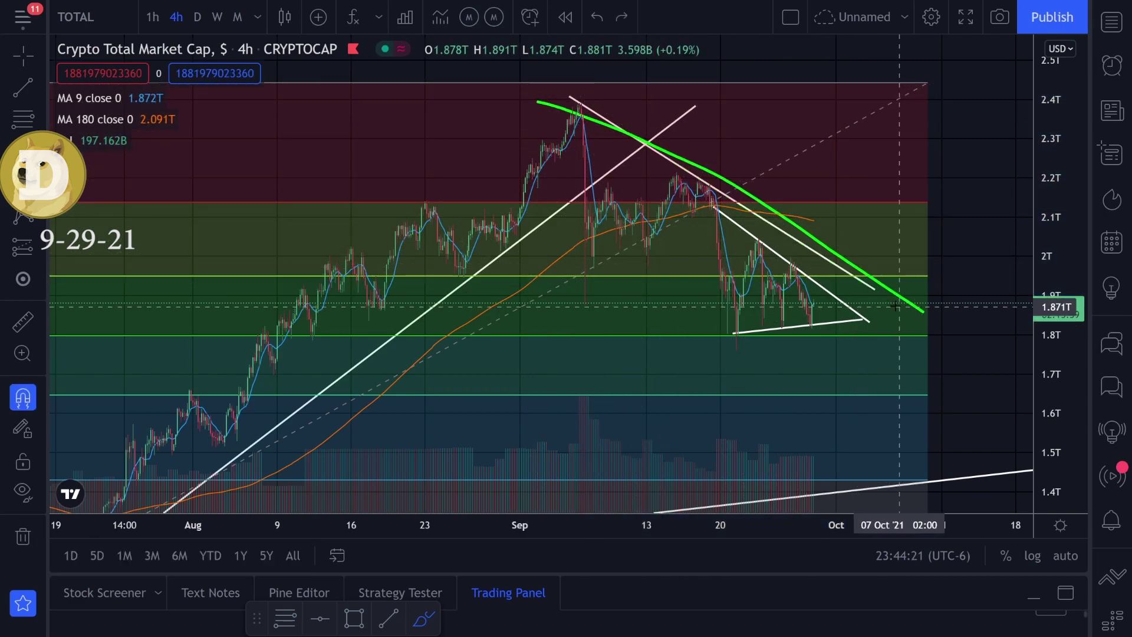
key("ctrl+z")
Mark the lower edge of the market cap's wedge near the 0.5 retracement level, and undo the stroke.
scroll(777, 275, "up", 2)
scroll(777, 275, "down", 3)
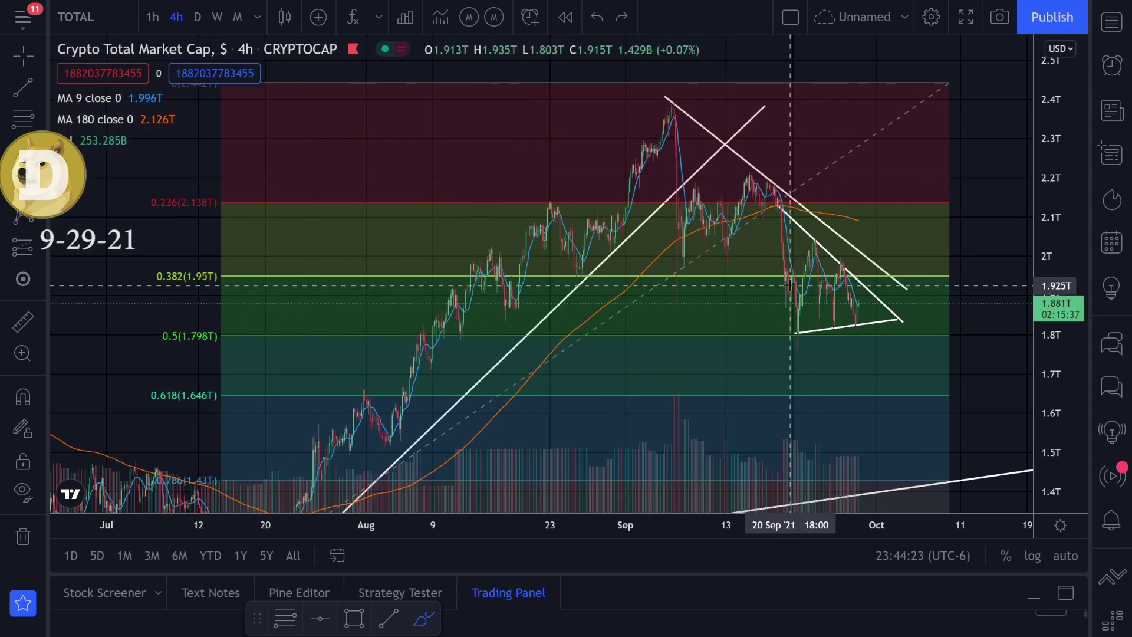
mouse_move(869, 322)
left_mouse_down()
mouse_move(783, 324)
mouse_move(929, 346)
mouse_move(780, 324)
left_mouse_up()
key("ctrl+z")
Circle the July swing low and the September peak of the retracement, and connect them with a rising brush stroke.
scroll(393, 293, "down", 4)
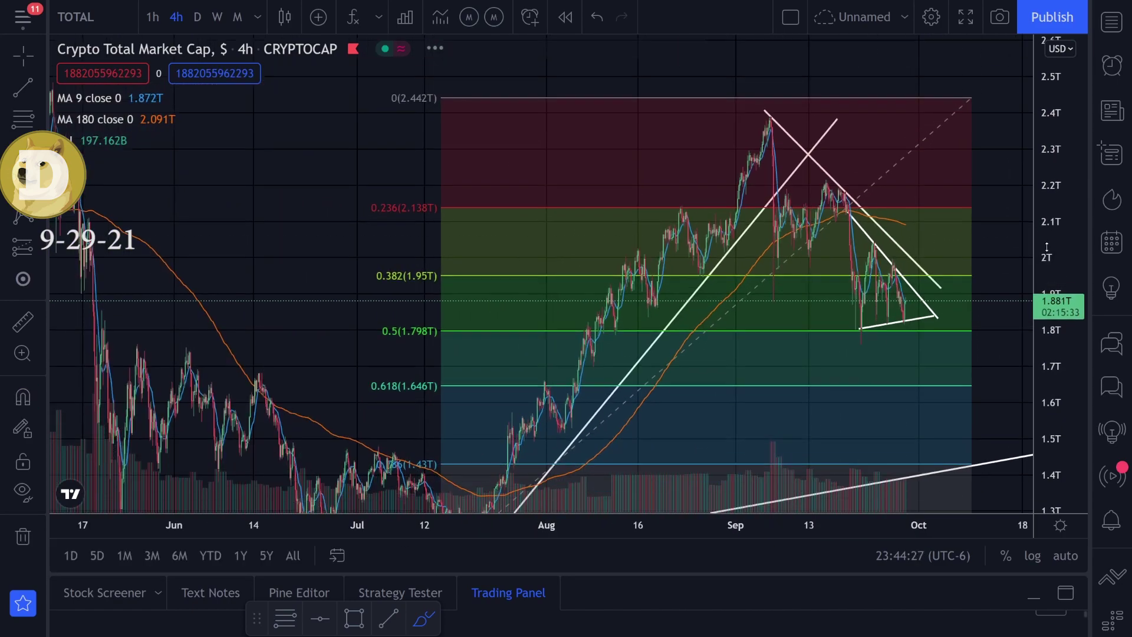
scroll(511, 416, "down", 3)
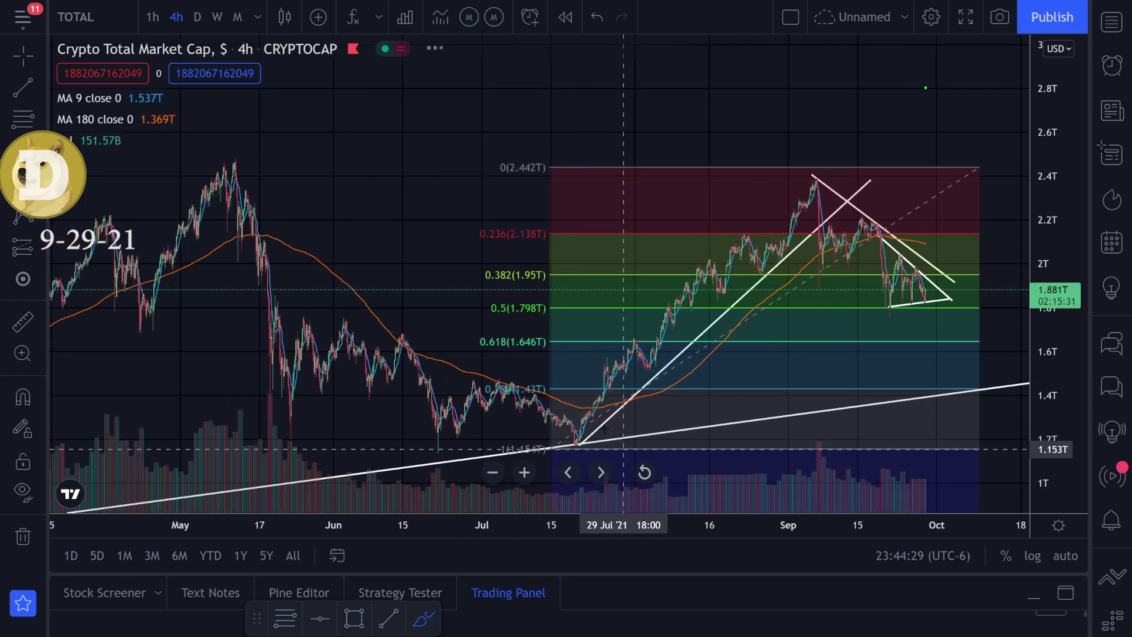
left_click_drag(568, 419, 587, 424)
left_click_drag(829, 163, 835, 171)
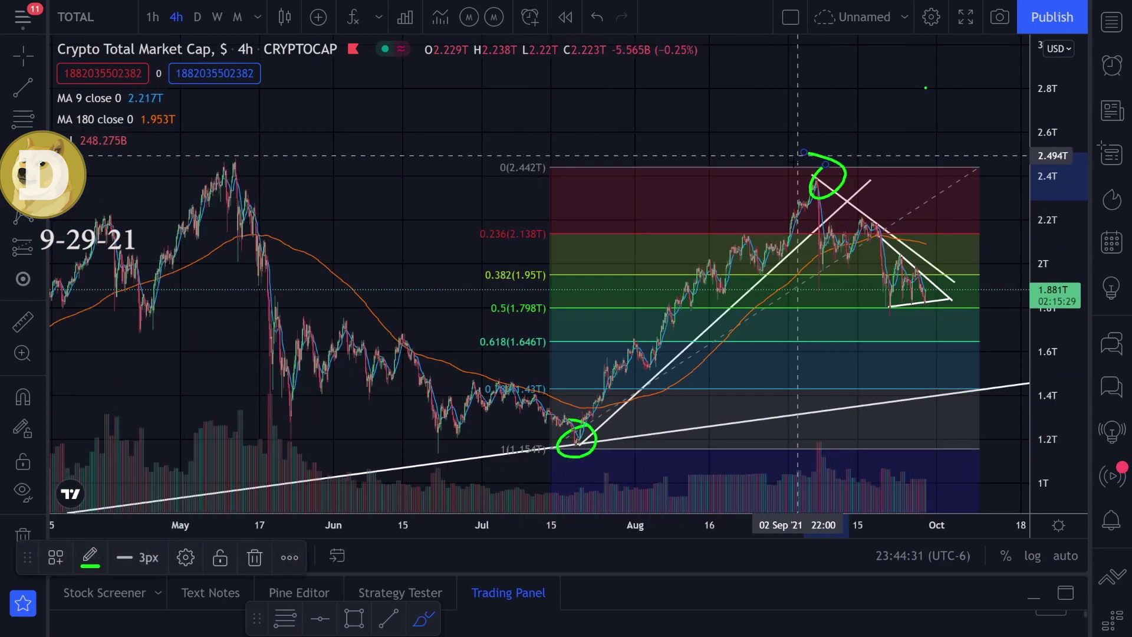
left_click_drag(575, 441, 843, 168)
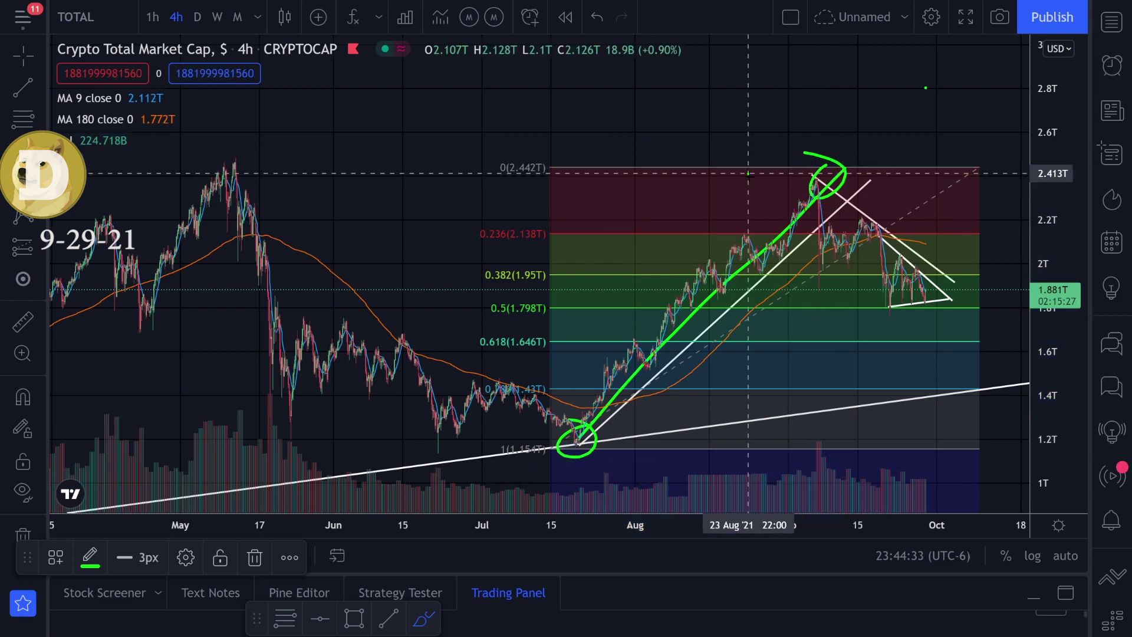
Trace the decline from the September peak and circle the 0.382 and 0.5 retracement labels, and undo the marks.
left_click_drag(749, 173, 874, 277)
key("ctrl+z")
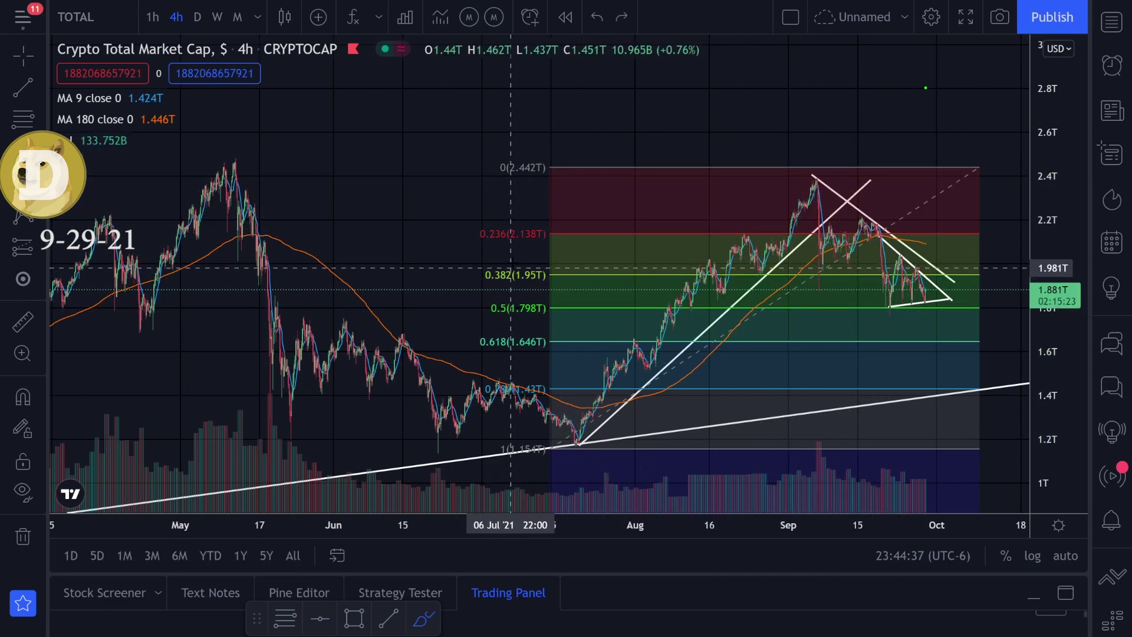
left_click_drag(509, 253, 496, 255)
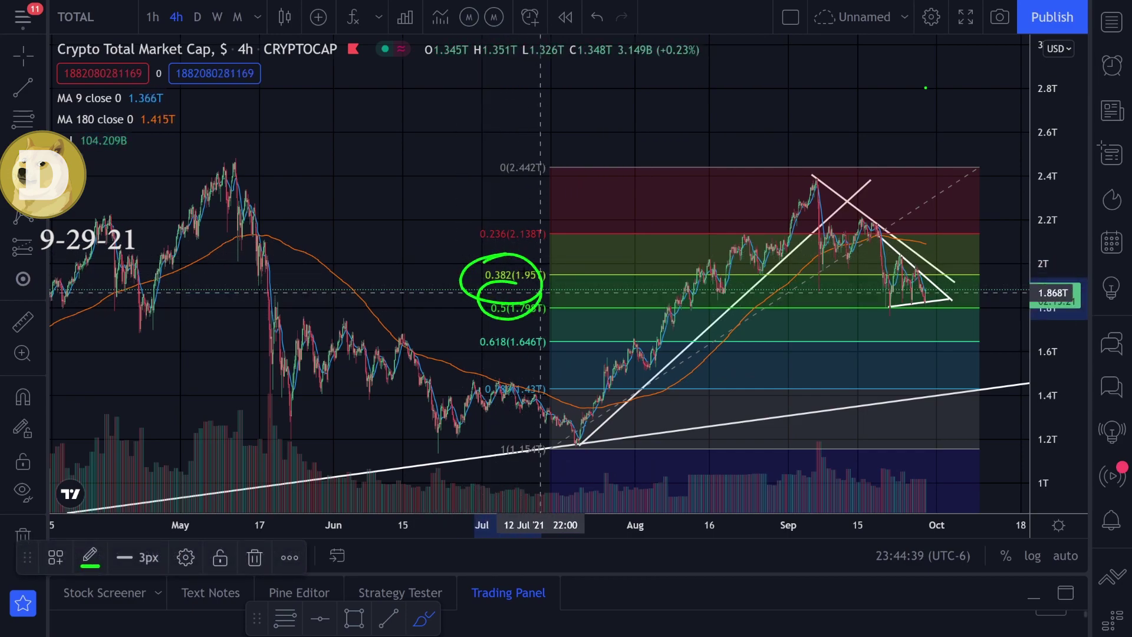
key("ctrl")
key("ctrl+z")
Trace the late-September price bounces inside the wedge and underline the 0.5 retracement level, and undo both strokes.
scroll(531, 404, "down", 1)
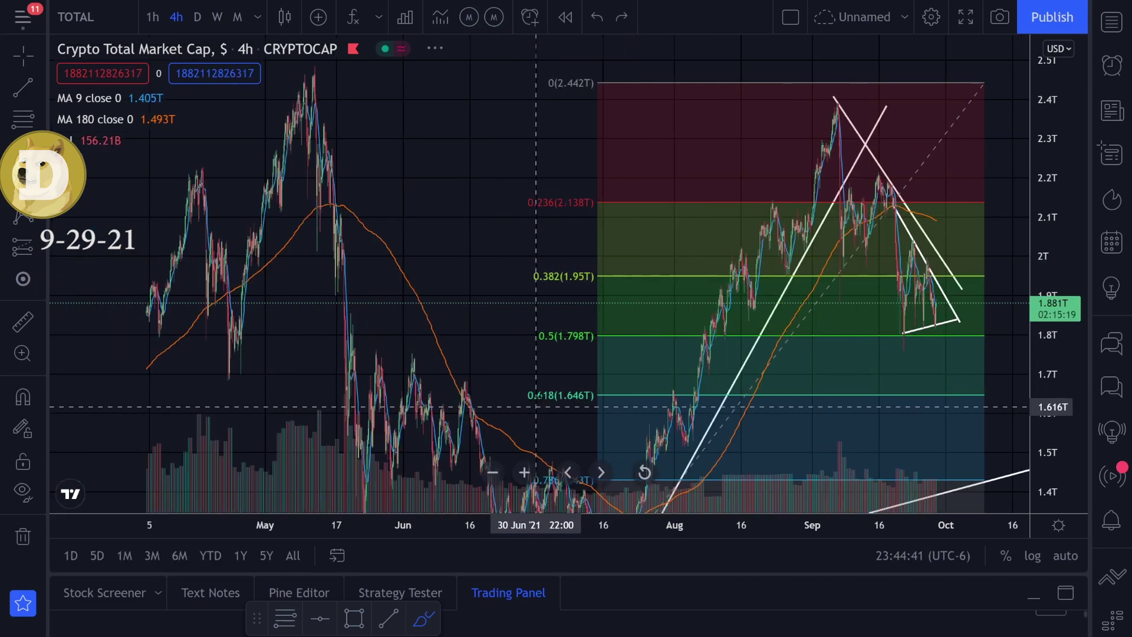
left_click_drag(535, 375, 530, 375)
scroll(846, 323, "up", 3)
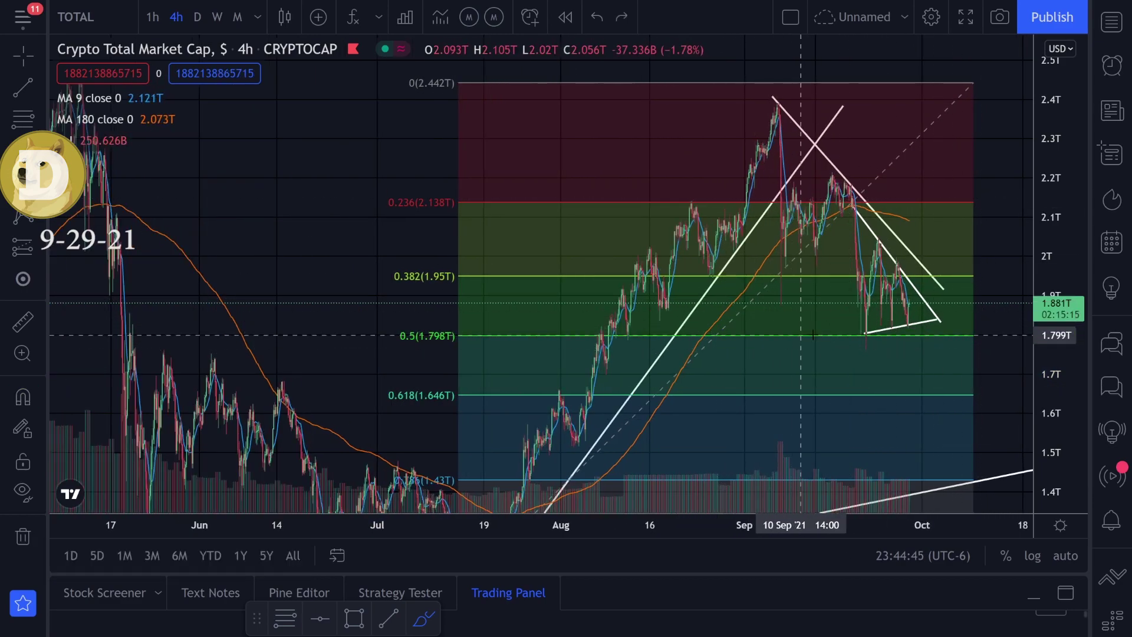
scroll(793, 318, "up", 2)
scroll(793, 319, "up", 2)
left_click_drag(712, 262, 737, 333)
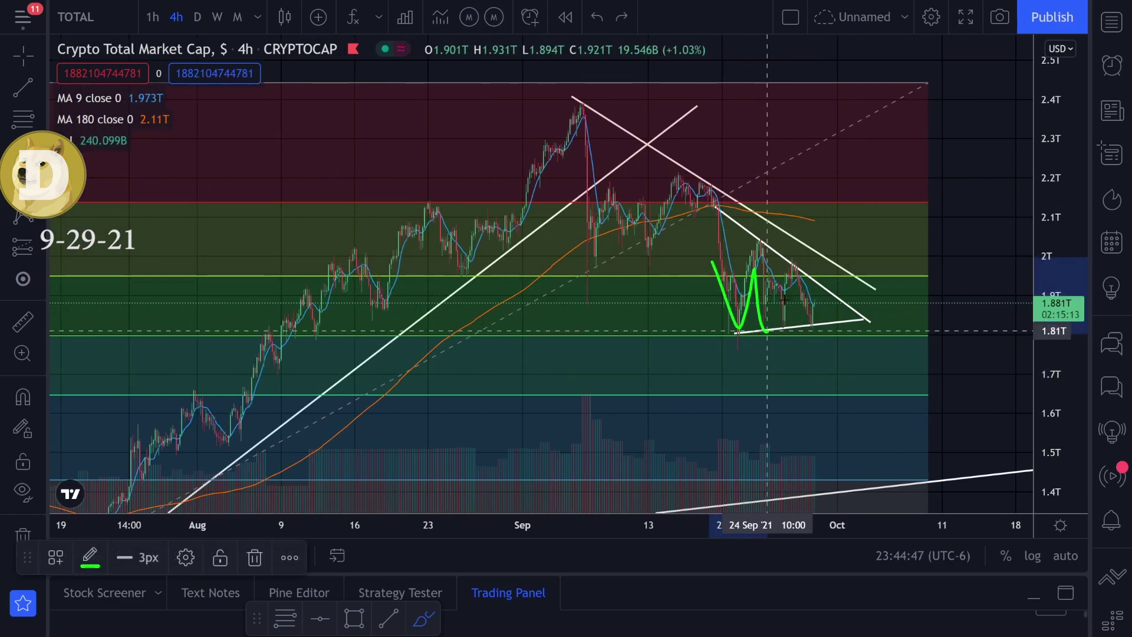
left_click_drag(637, 334, 826, 337)
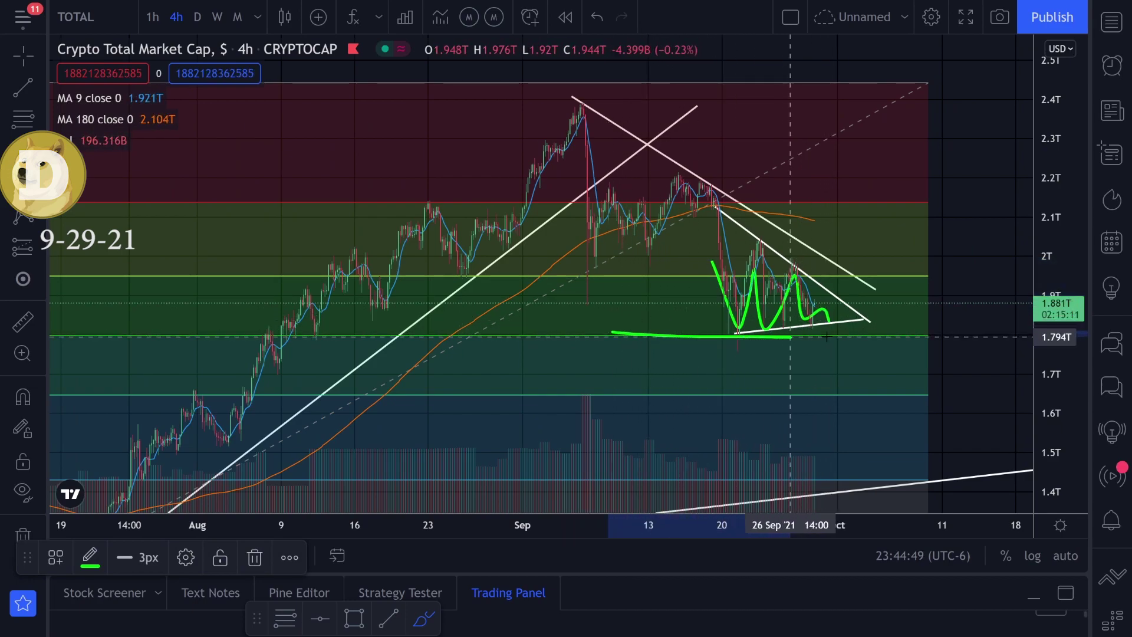
key("ctrl+z")
key("ctrl+z")
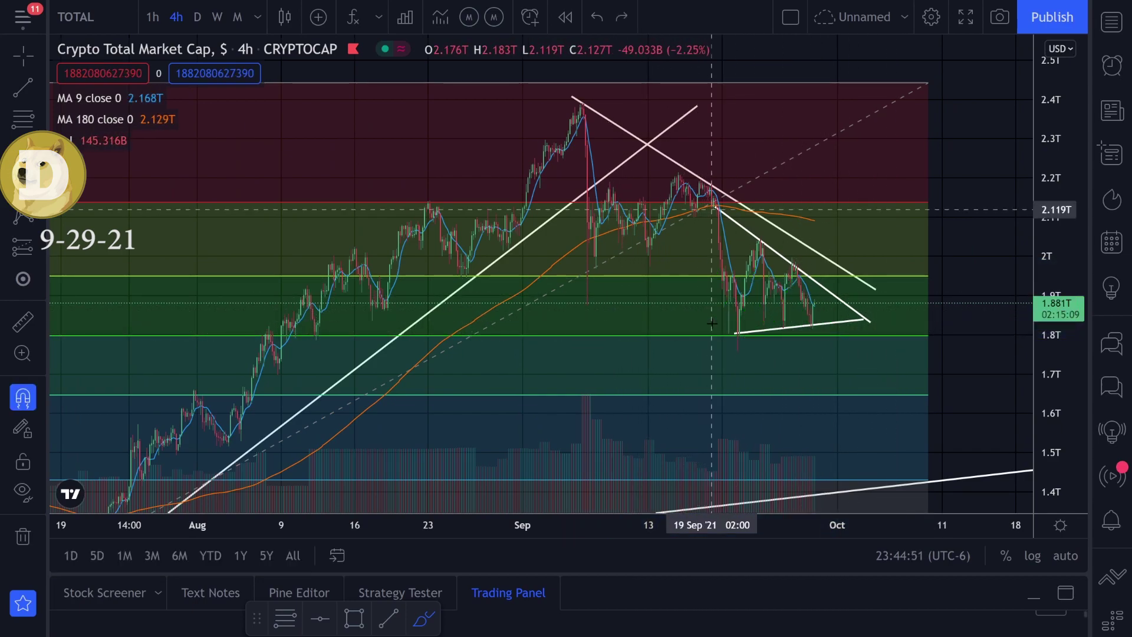
Trace the shrinking bounces along the wedge's lower edge and mark the support beneath them, and undo the strokes.
mouse_move(719, 278)
left_mouse_down()
mouse_move(765, 333)
mouse_move(822, 315)
left_mouse_up()
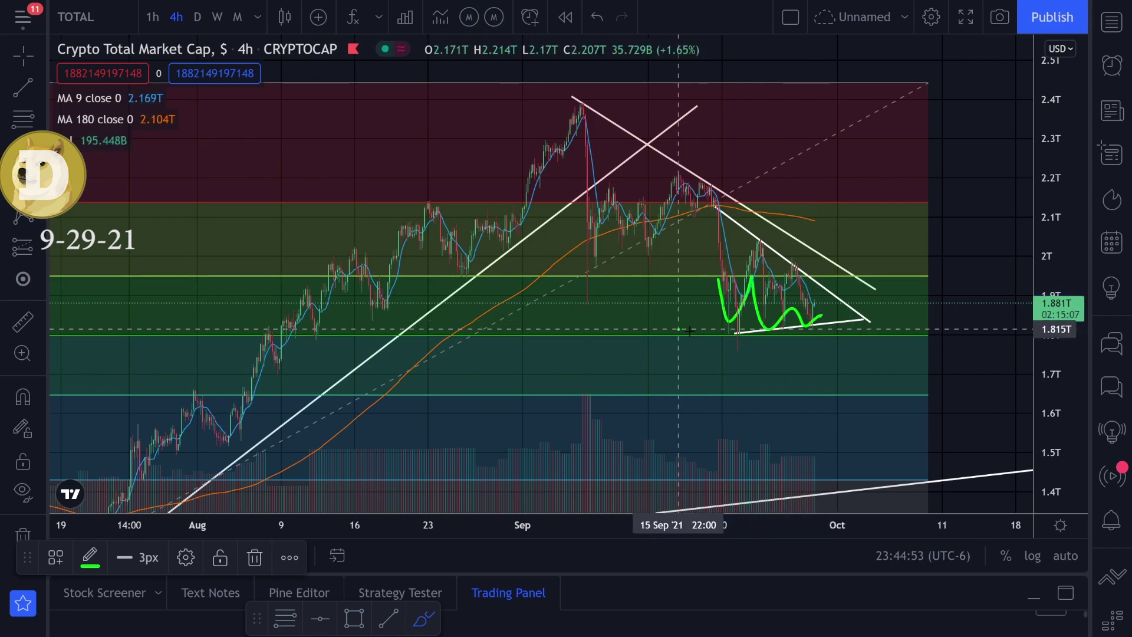
mouse_move(679, 331)
left_mouse_down()
mouse_move(832, 334)
mouse_move(692, 328)
left_mouse_up()
key("ctrl+z")
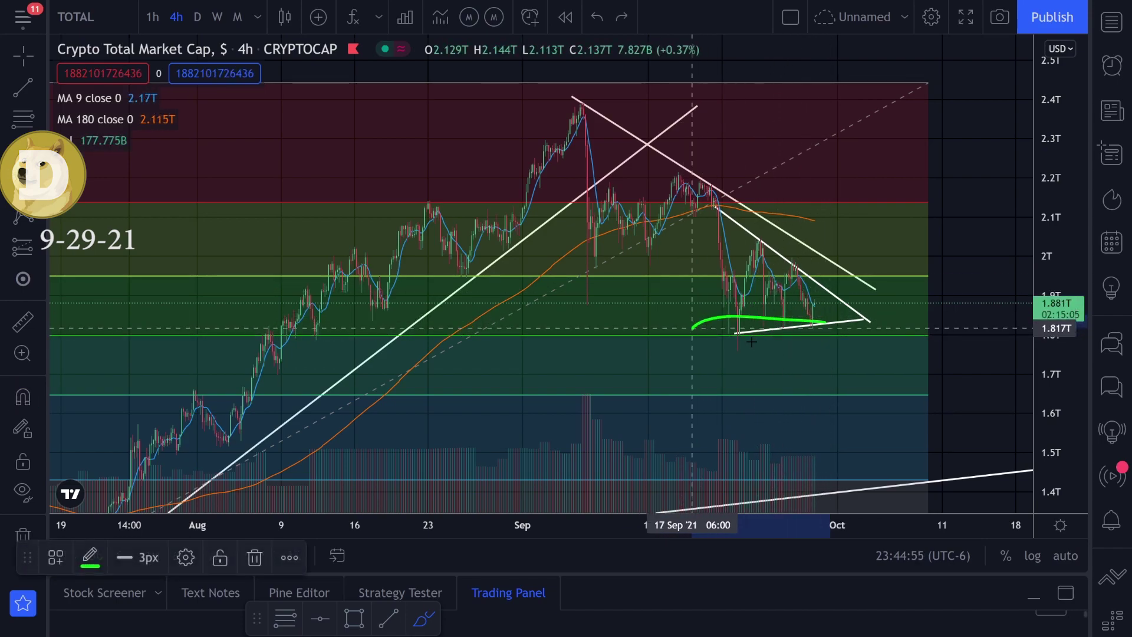
key("ctrl+z")
Sketch a rising breakout out of the wedge and retrace the descending trendline from the September peak, and undo the strokes.
left_click_drag(809, 324, 848, 232)
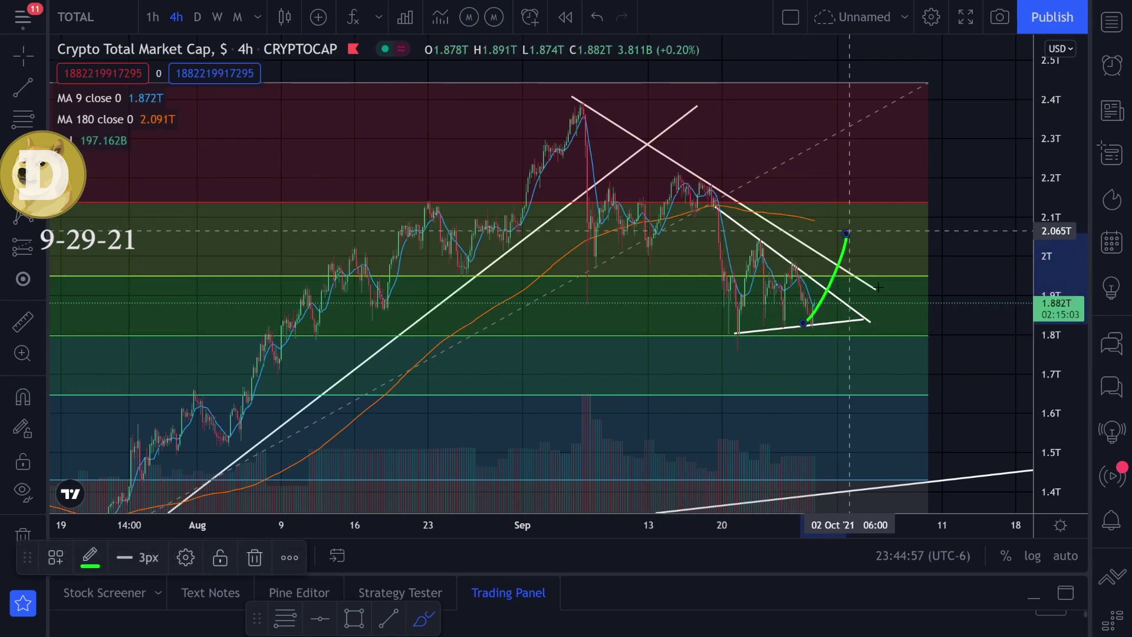
key("ctrl+z")
mouse_move(560, 92)
left_mouse_down()
mouse_move(696, 195)
mouse_move(932, 321)
left_mouse_up()
left_click_drag(797, 320, 872, 202)
key("ctrl+z")
key("ctrl+z")
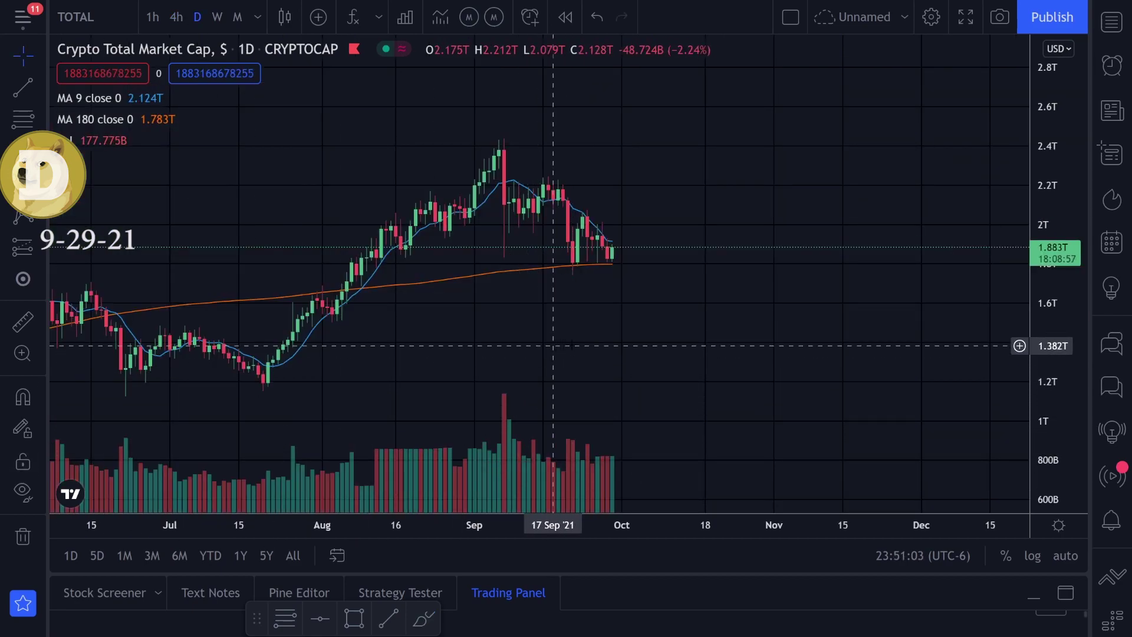
Trace the falling 9-period moving average on the daily chart and circle the latest candles, and undo the circle.
left_click_drag(1072, 333, 1073, 319)
scroll(834, 372, "up", 4)
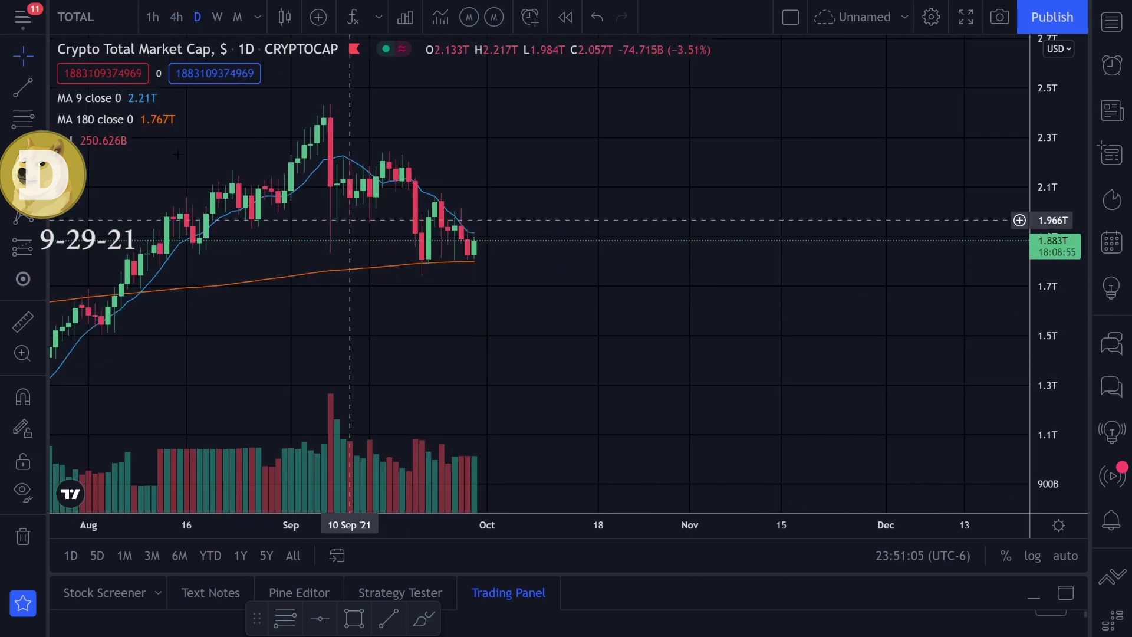
mouse_move(366, 169)
left_mouse_down()
mouse_move(487, 239)
mouse_move(454, 252)
left_mouse_up()
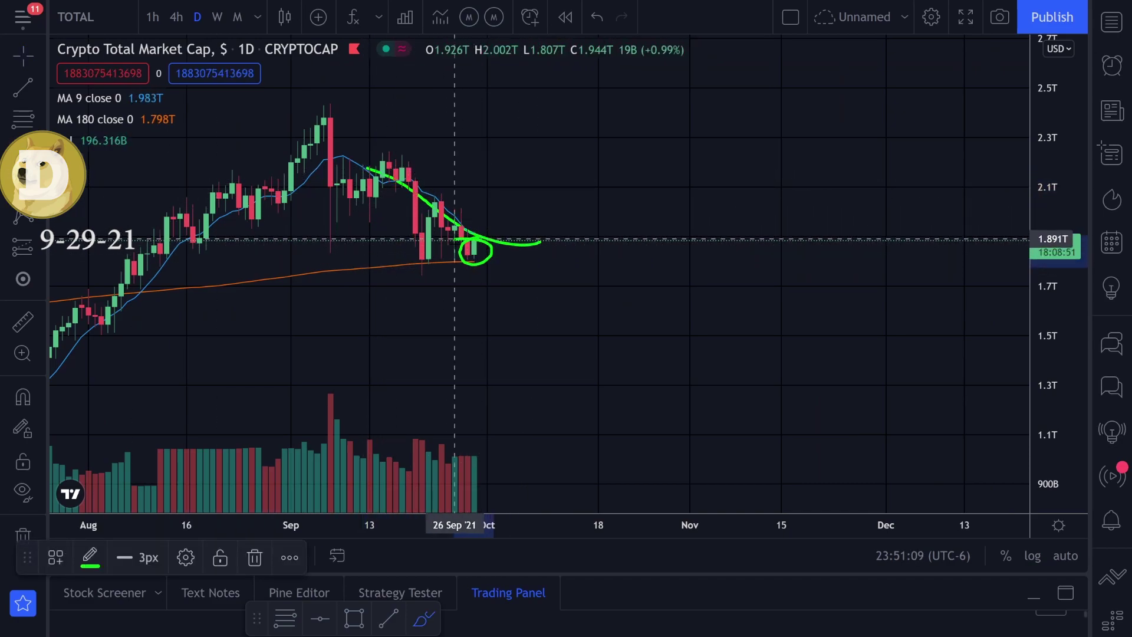
key("ctrl+z")
Trace the daily 180-period moving average as support and the price bounces above it, and undo all the strokes.
left_click_drag(278, 277, 519, 262)
left_click_drag(416, 194, 435, 266)
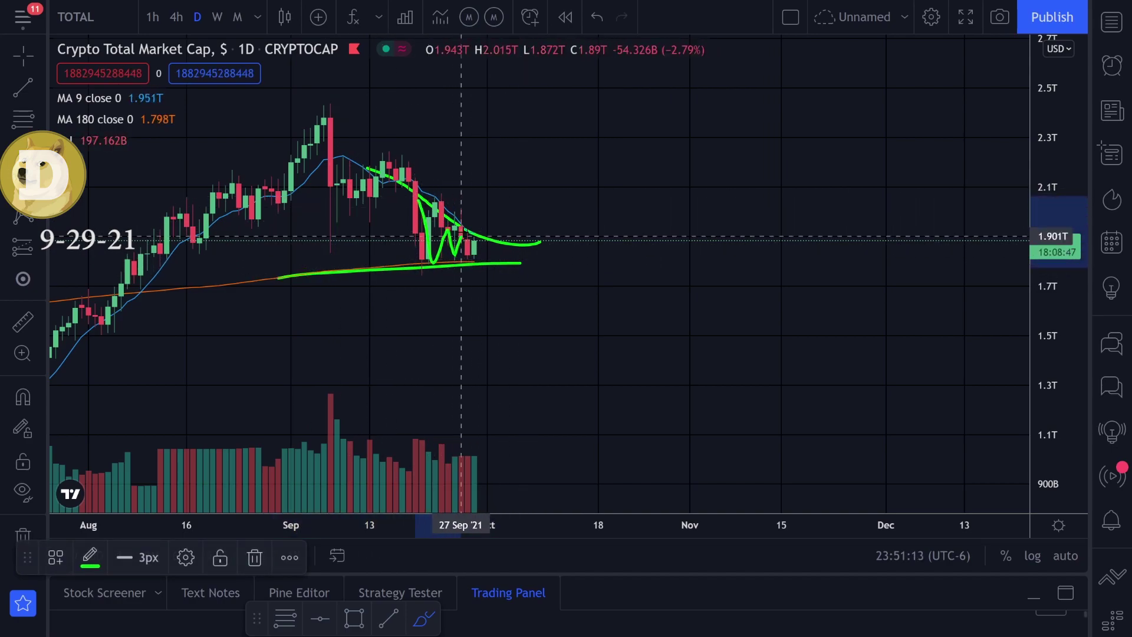
key("ctrl+z")
key("ctrl+z")
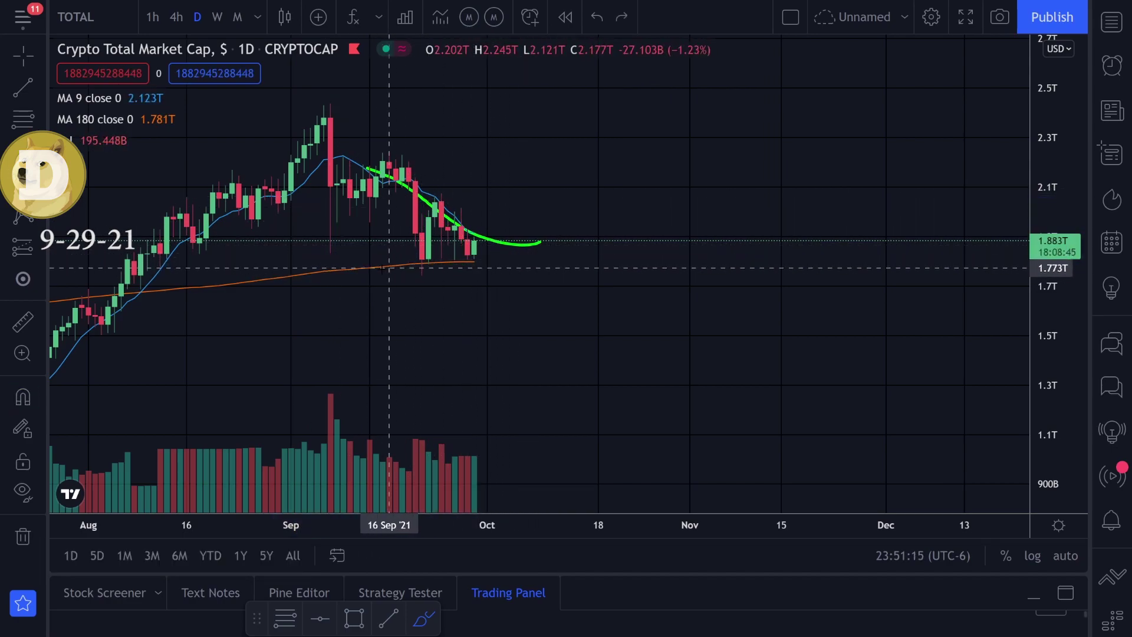
left_click_drag(387, 268, 513, 262)
key("ctrl+z")
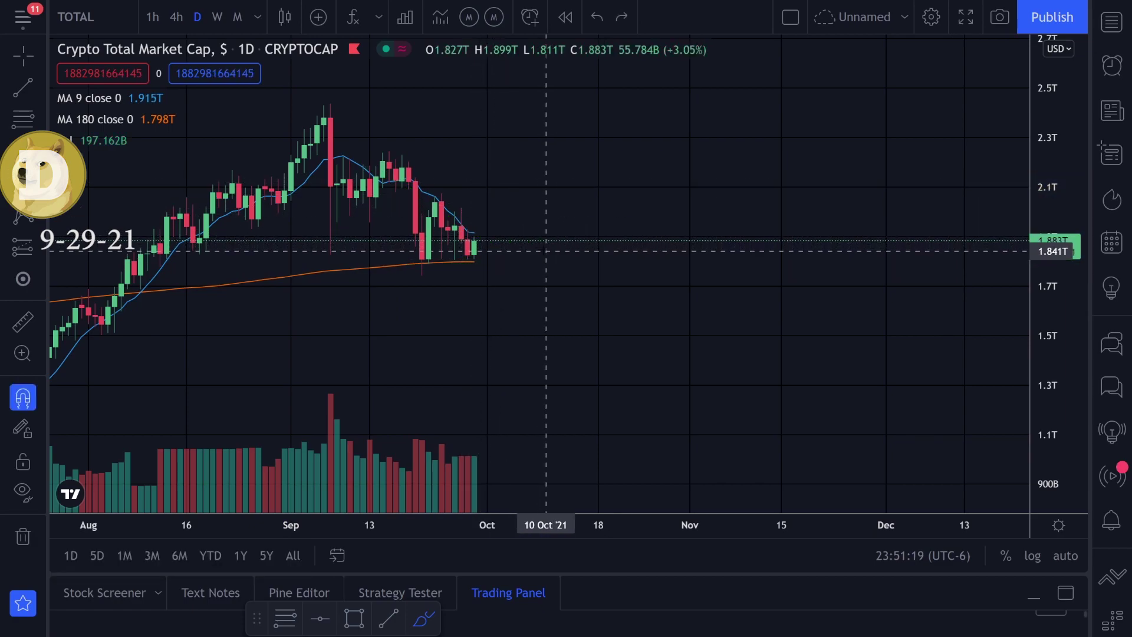
Switch to the weekly timeframe, mark the 9-period moving average from July and the latest candle beside it, and undo the marks.
left_click(217, 22)
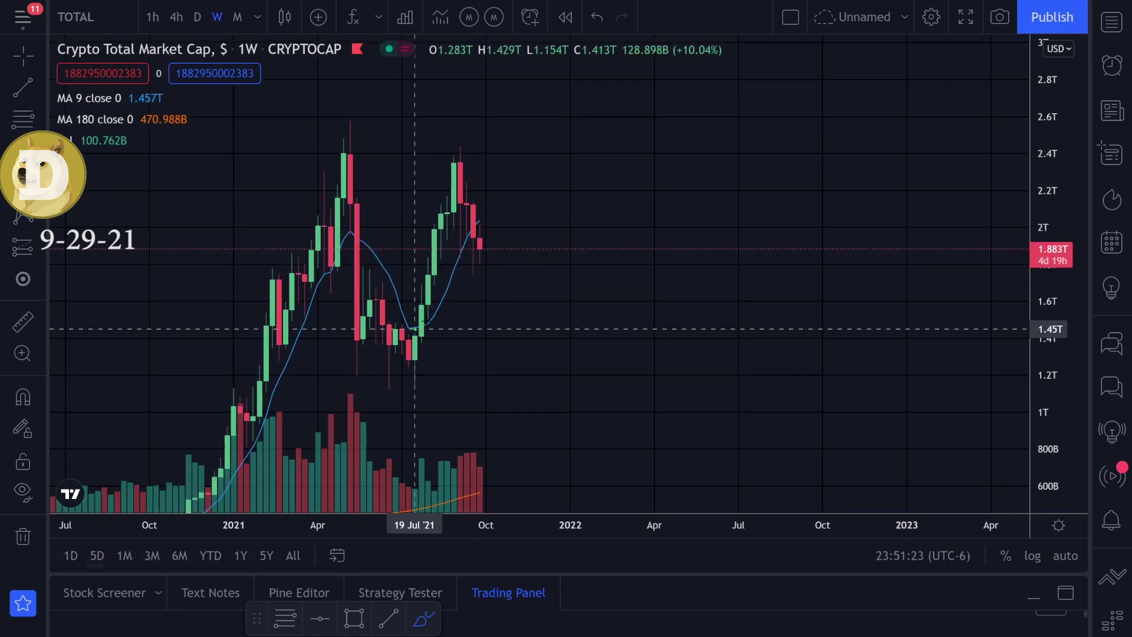
left_click_drag(414, 328, 460, 260)
mouse_move(491, 222)
left_mouse_down()
mouse_move(473, 257)
mouse_move(473, 232)
left_mouse_up()
key("ctrl+z")
key("ctrl+z")
key("ctrl+z")
key("ctrl+z")
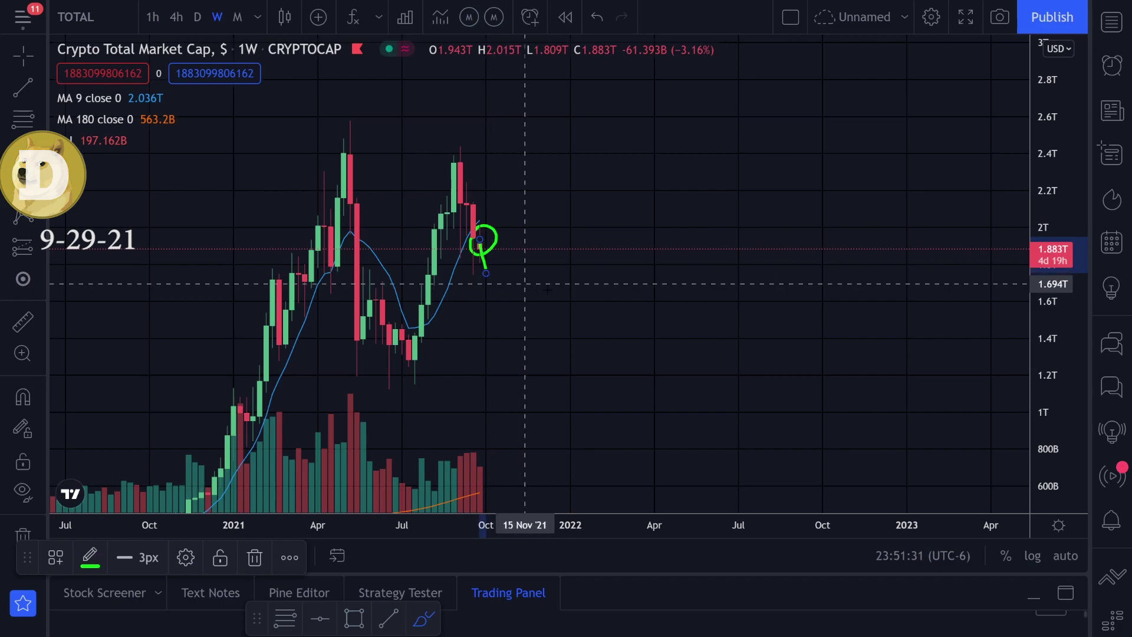
Circle the latest weekly candle around the 9-period moving average again, and undo the marks.
key("ctrl+z")
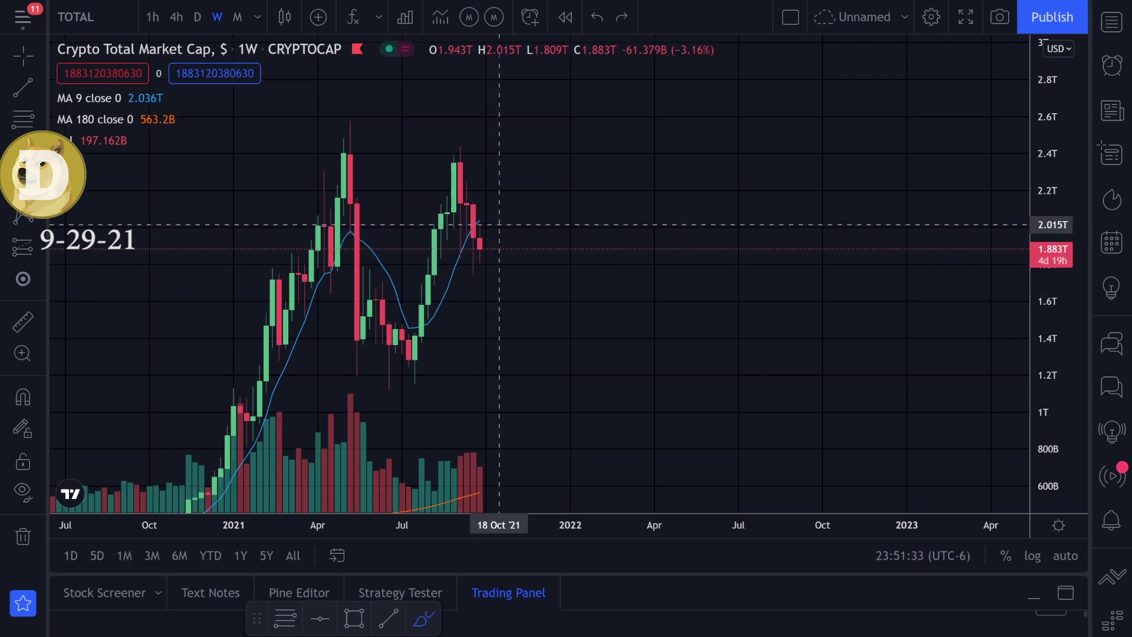
left_click_drag(494, 226, 480, 262)
key("ctrl+z")
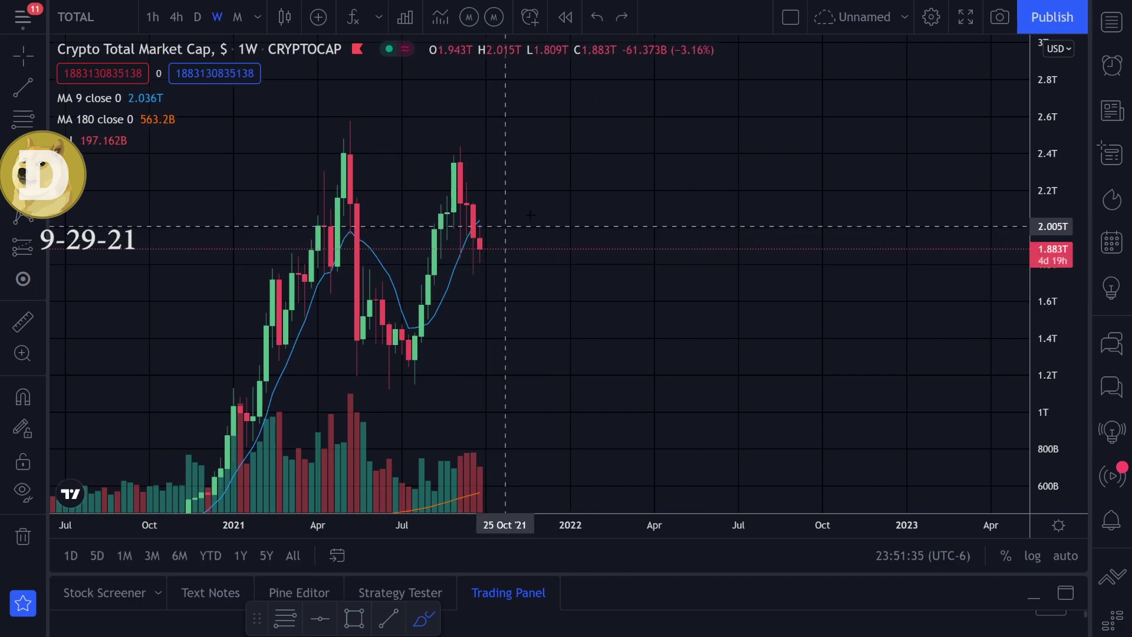
Switch to the monthly timeframe and mark the latest candle with the brush, and undo the mark.
left_click(238, 16)
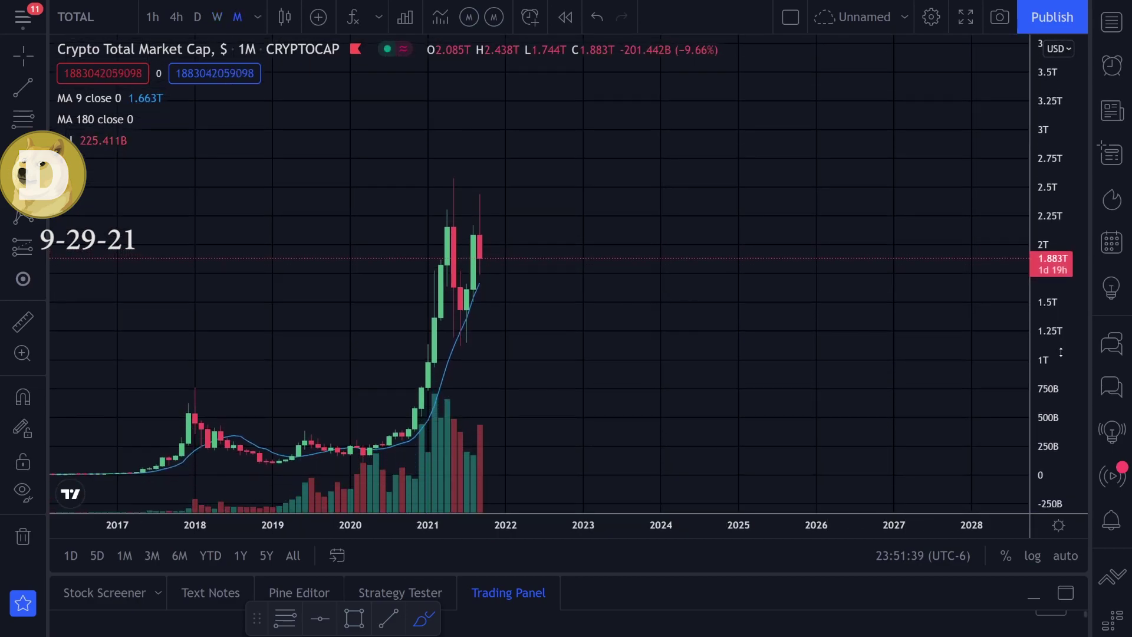
scroll(834, 379, "up", 3)
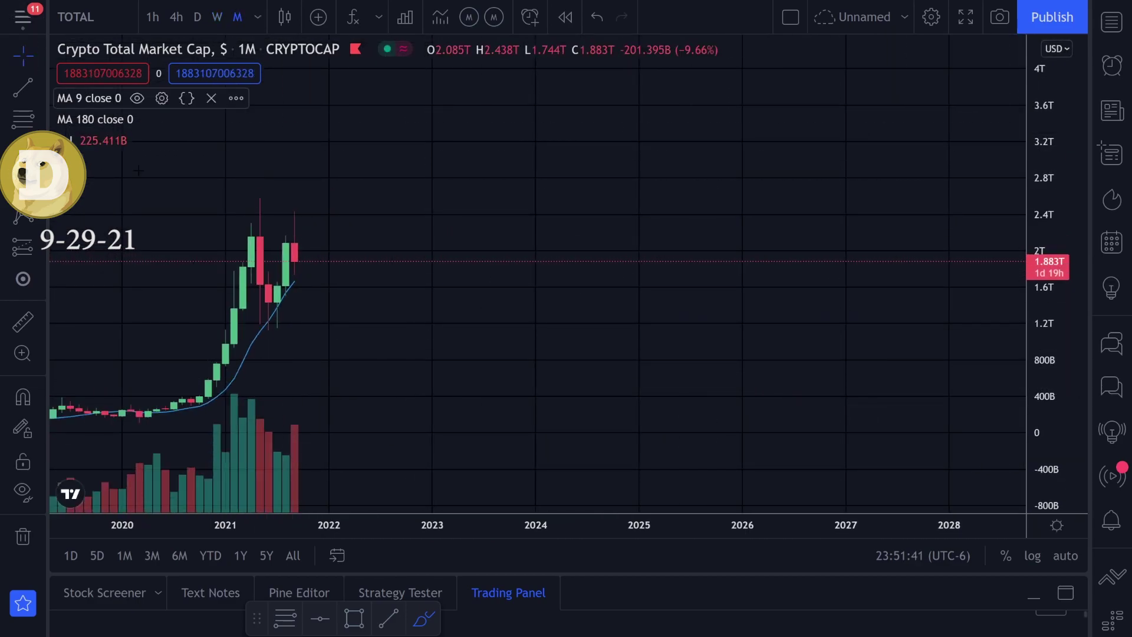
scroll(619, 324, "down", 3)
left_click(424, 618)
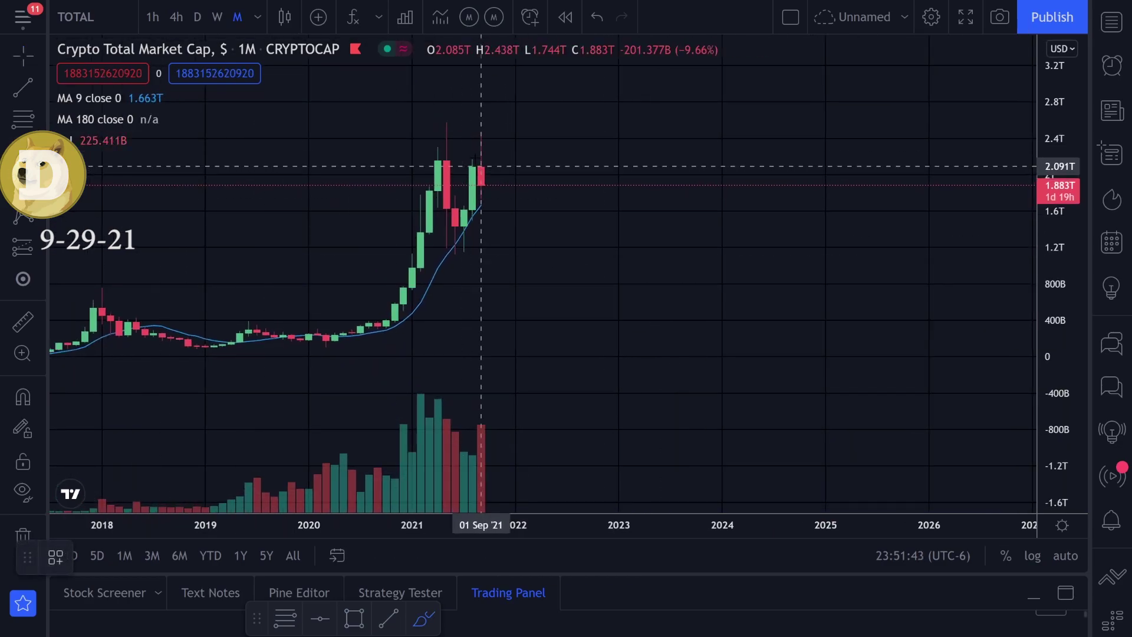
mouse_move(492, 153)
left_mouse_down()
mouse_move(455, 173)
mouse_move(455, 153)
left_mouse_up()
key("ctrl+z")
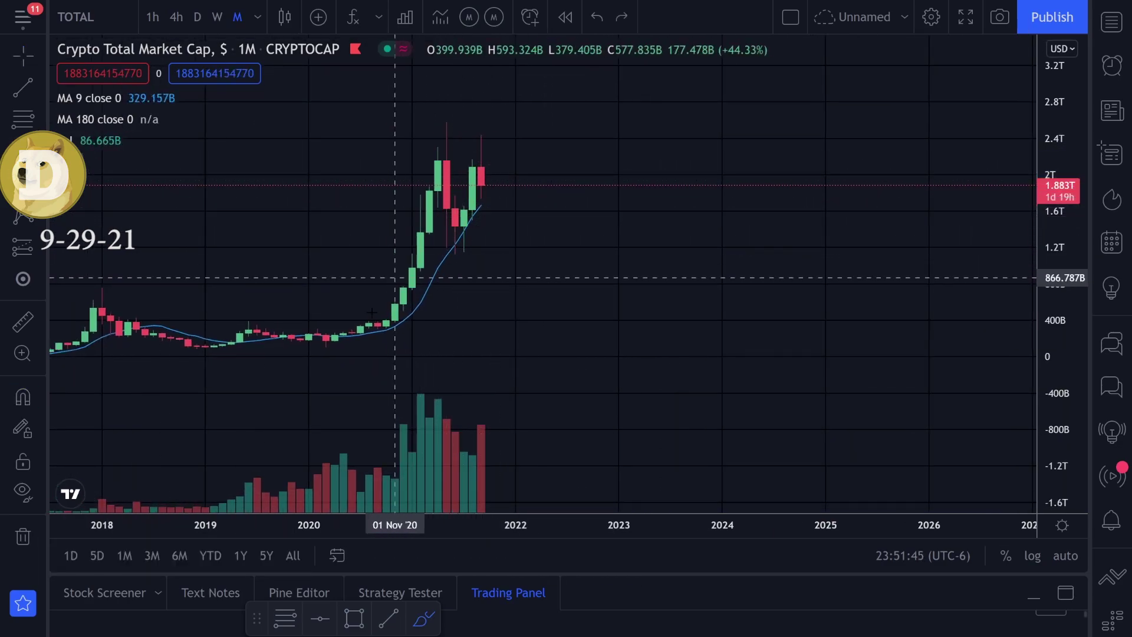
Trace the monthly 9-period moving average from 2020 with an upward extension into 2022, circle the area below it, and undo the circle.
mouse_move(365, 336)
left_mouse_down()
mouse_move(415, 304)
mouse_move(499, 182)
mouse_move(551, 172)
left_mouse_up()
mouse_move(491, 200)
left_mouse_down()
mouse_move(515, 205)
mouse_move(481, 207)
mouse_move(516, 211)
left_mouse_up()
key("ctrl+z")
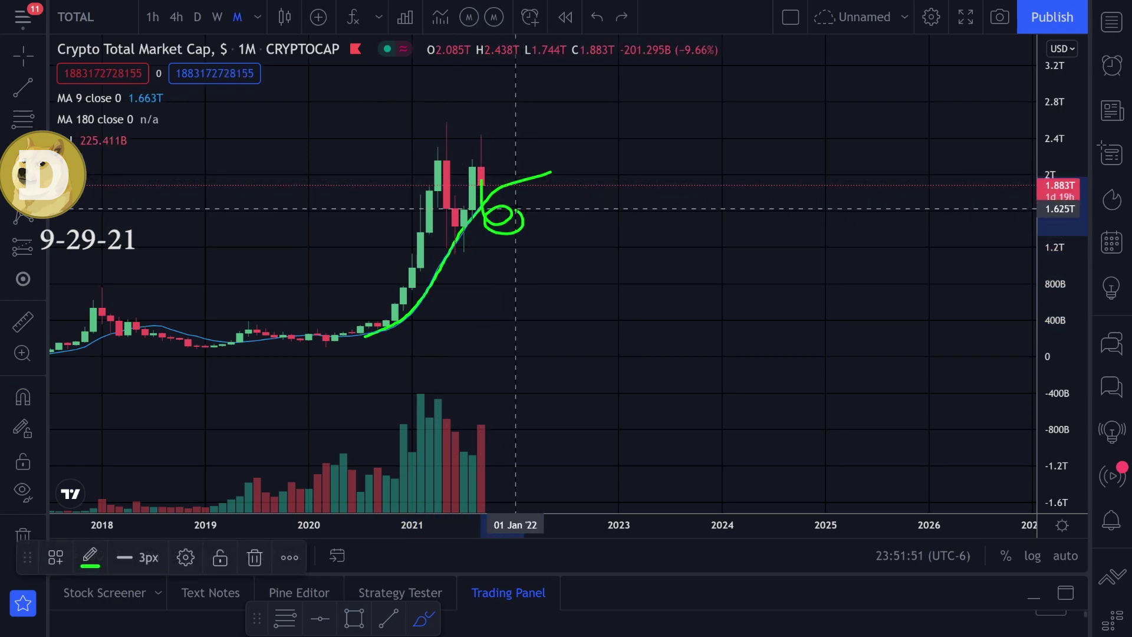
key("ctrl+z")
Trace the 2018 decline along the monthly 9-period moving average, and undo the stroke.
scroll(530, 265, "down", 3)
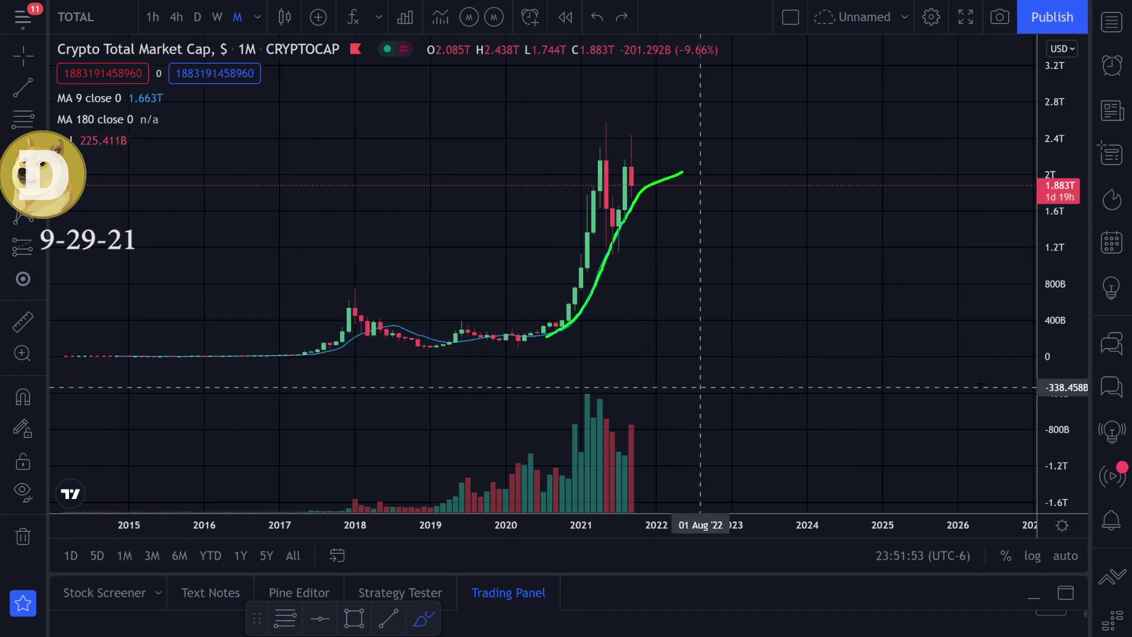
left_click_drag(1060, 368, 1060, 162)
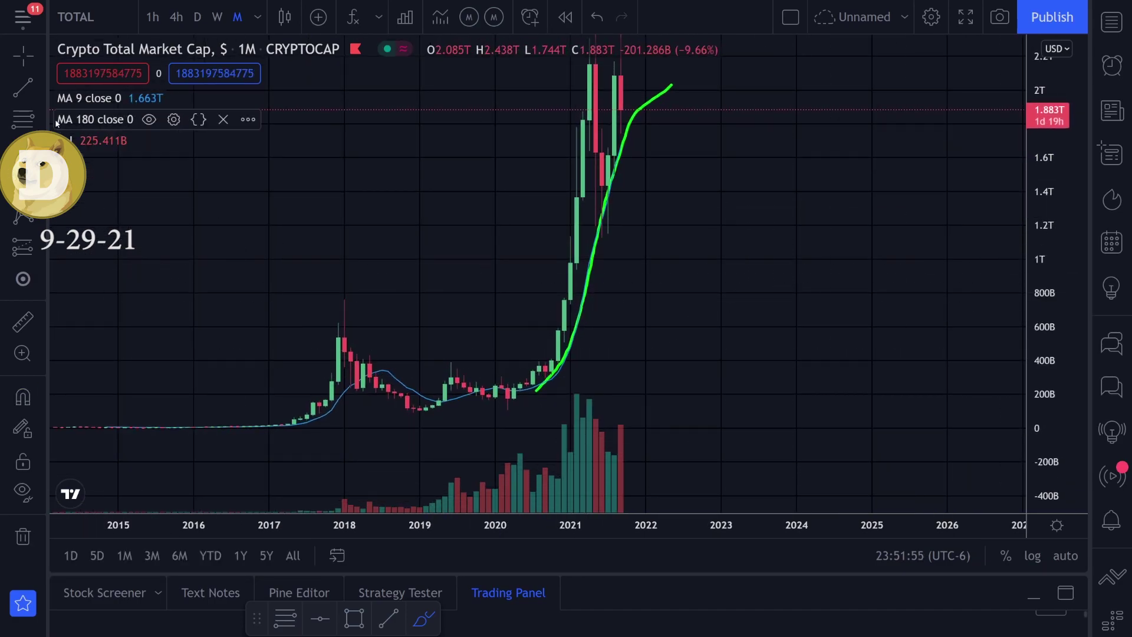
left_click(33, 65)
left_click_drag(332, 253, 361, 142)
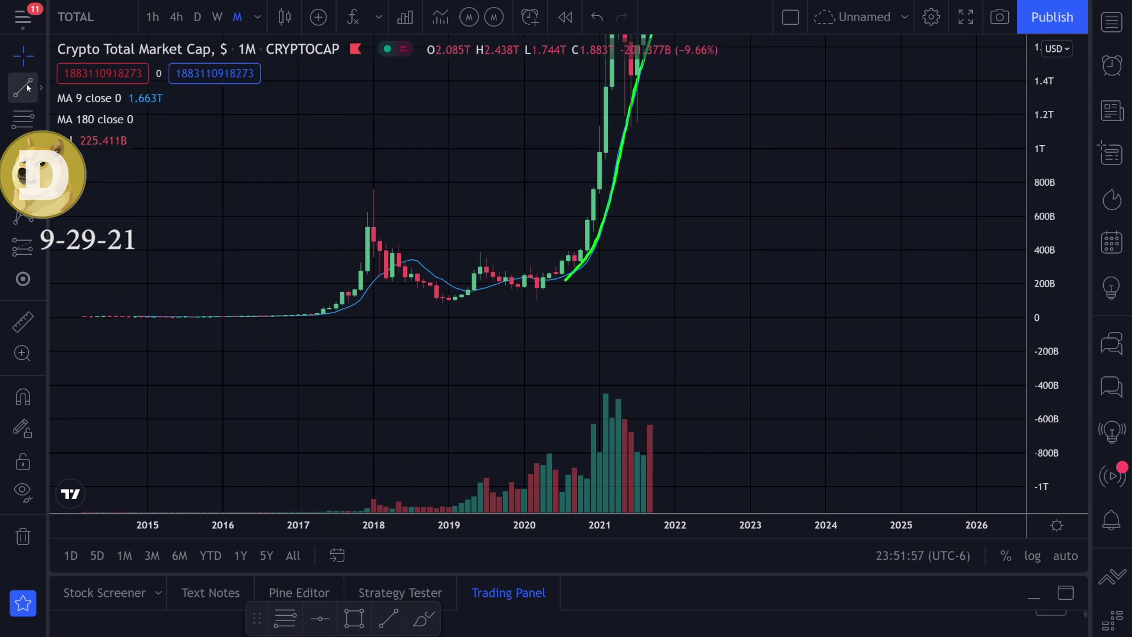
left_click_drag(467, 292, 447, 282)
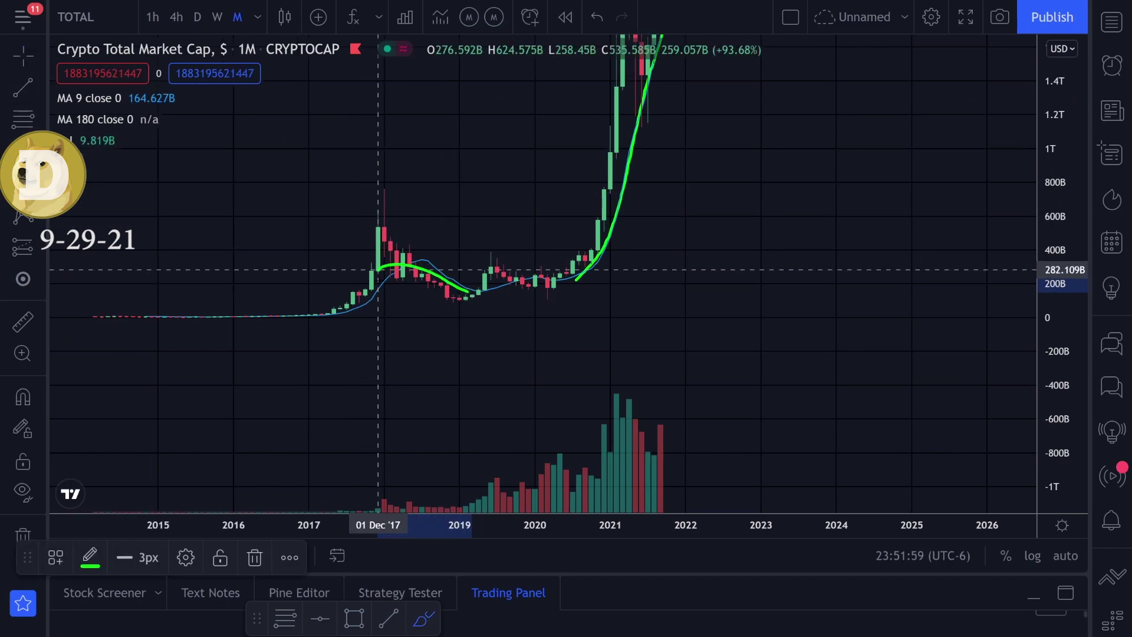
key("ctrl+z")
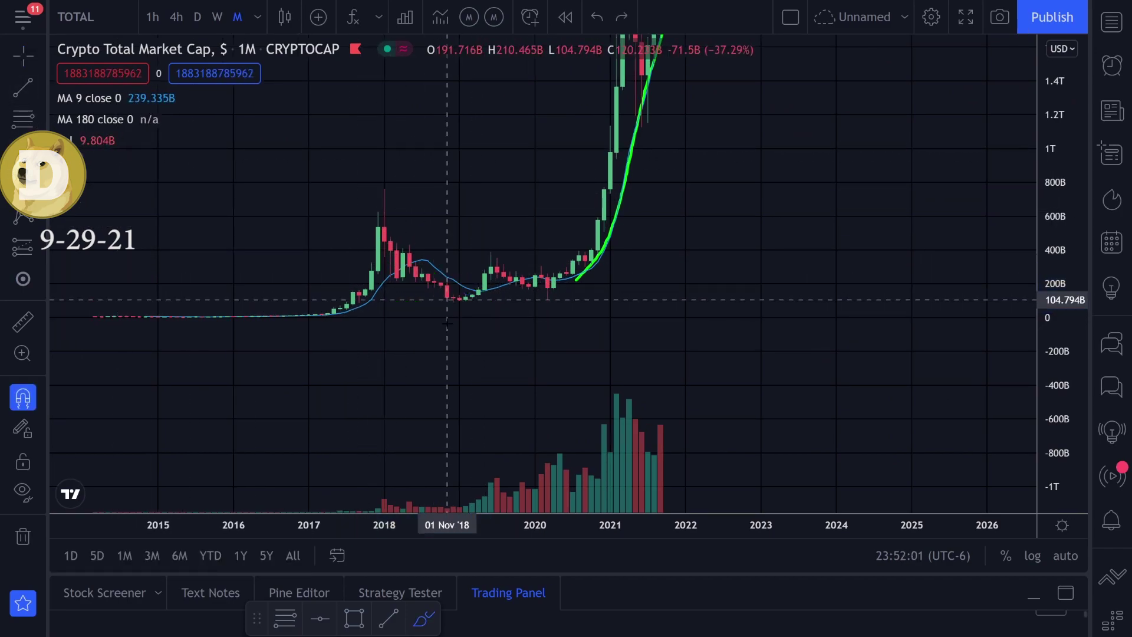
Trace the 2018 candles below the moving average and the 2019 swings around it, and undo the strokes.
mouse_move(453, 267)
left_mouse_down()
mouse_move(409, 271)
mouse_move(390, 255)
mouse_move(441, 286)
left_mouse_up()
key("ctrl+z")
key("ctrl+z")
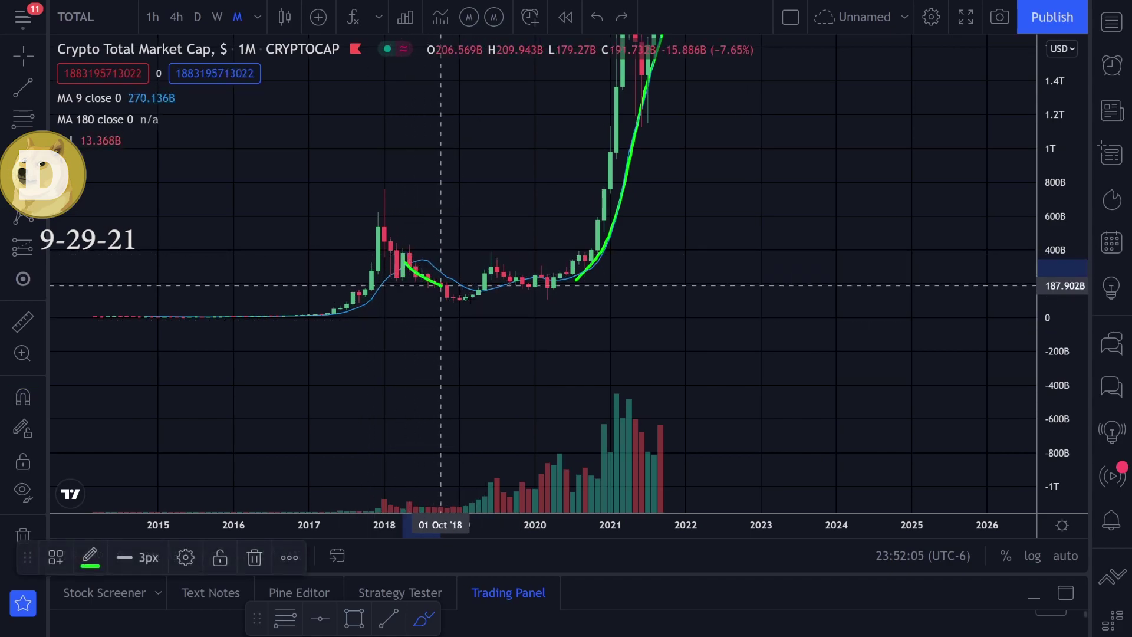
key("ctrl+z")
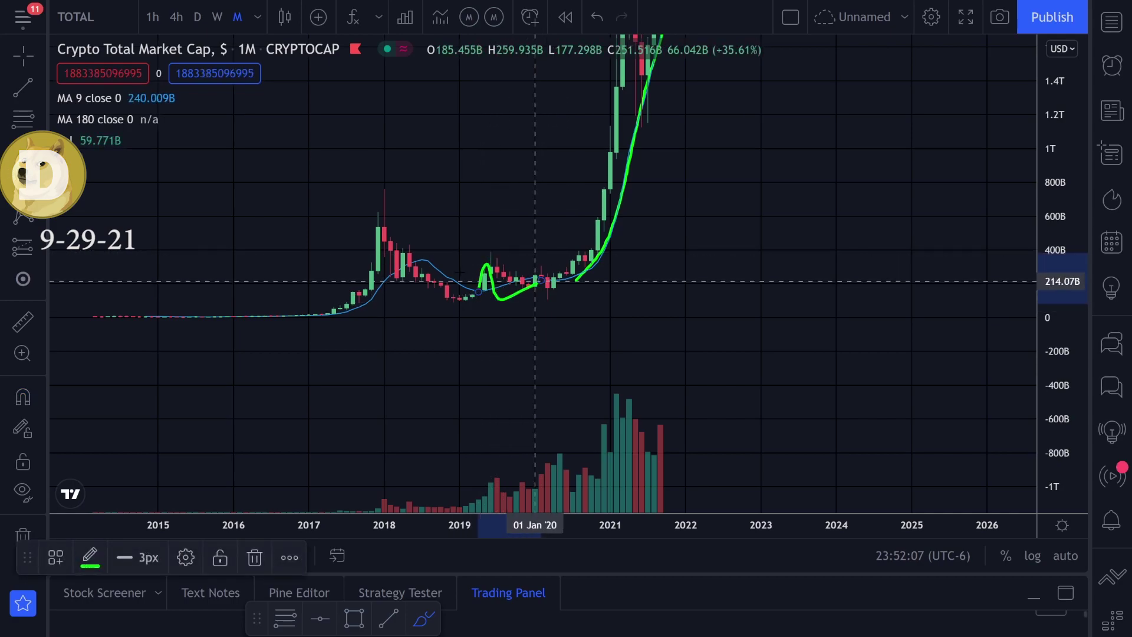
key("ctrl+z")
Bracket the 2018–2020 range with an upper and a lower stroke, trace the late-2020 breakout from it, and undo the strokes.
left_click_drag(399, 255, 616, 267)
left_click_drag(394, 309, 627, 299)
key("ctrl+z")
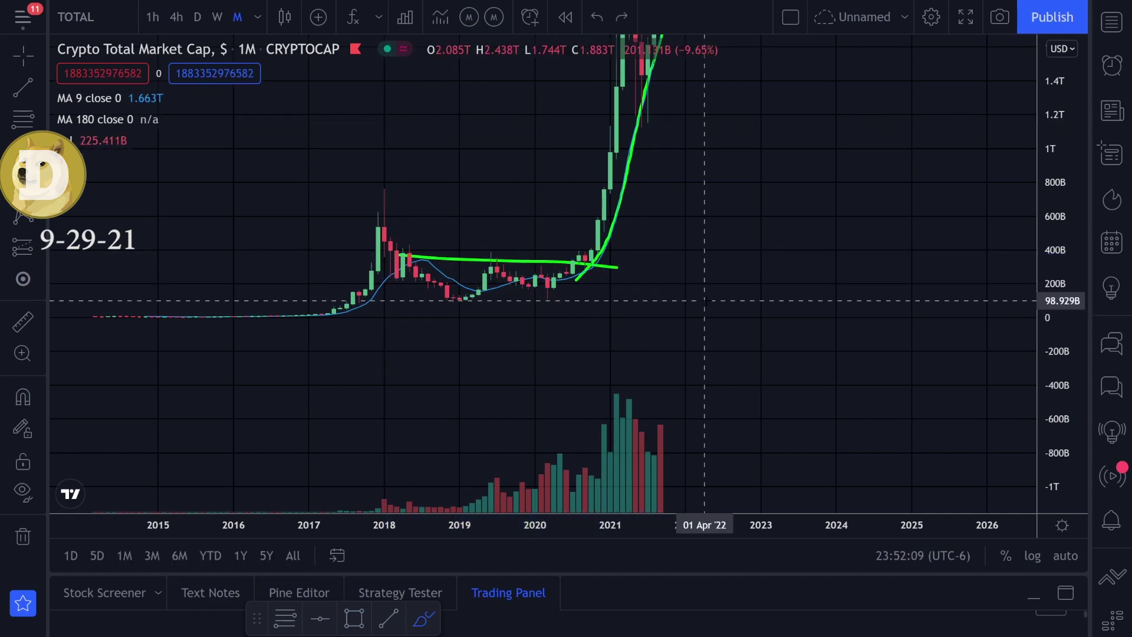
key("ctrl")
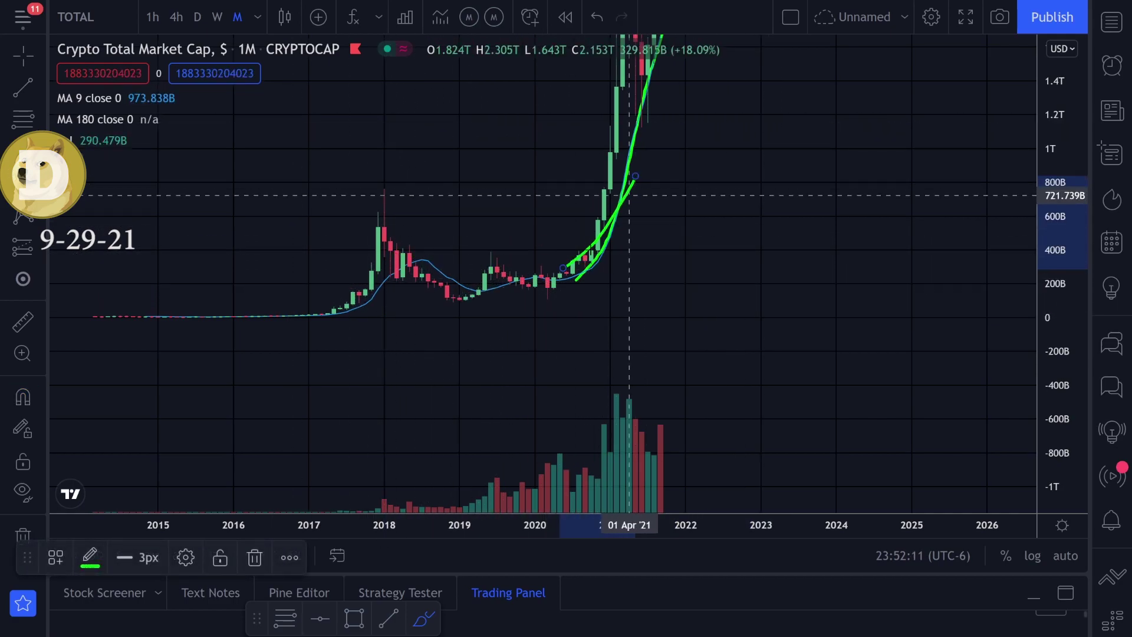
mouse_move(540, 273)
left_mouse_down()
mouse_move(548, 284)
mouse_move(597, 239)
mouse_move(617, 169)
left_mouse_up()
key("ctrl+z")
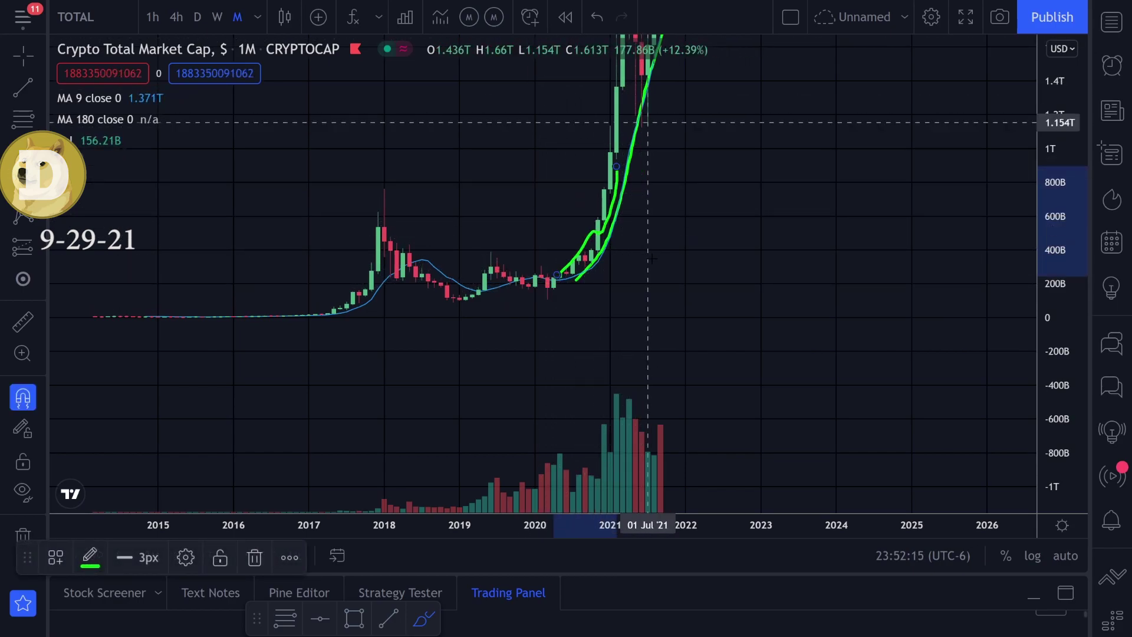
Trace the 2019 rise and its pullback into 2020, draw a level across the 2018–2020 highs, and undo the strokes.
key("ctrl+z")
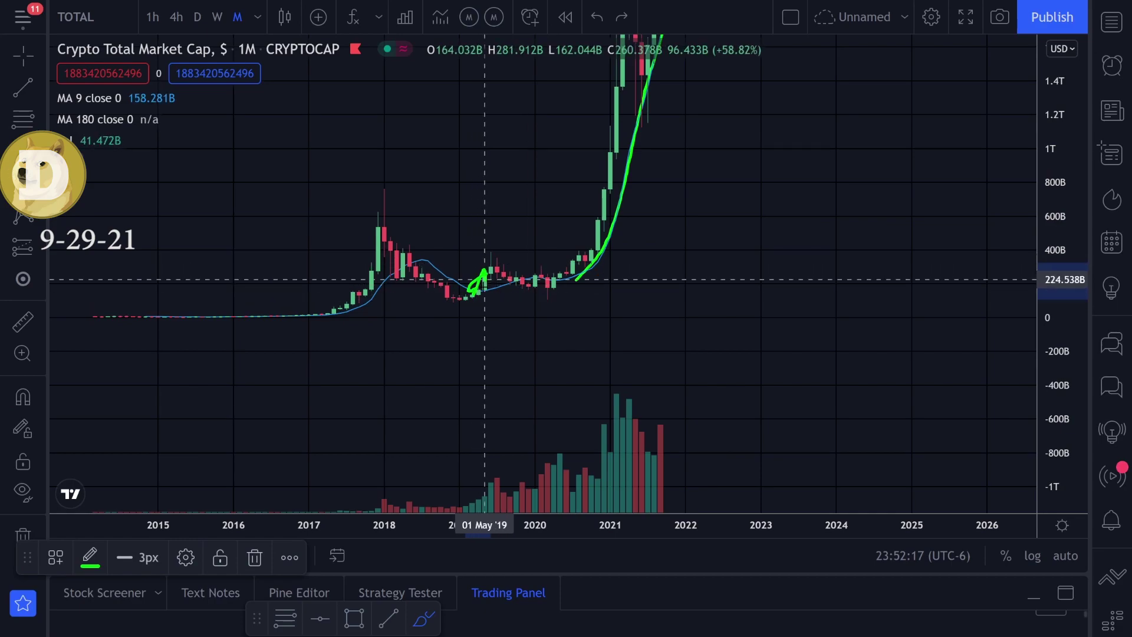
key("ctrl+z")
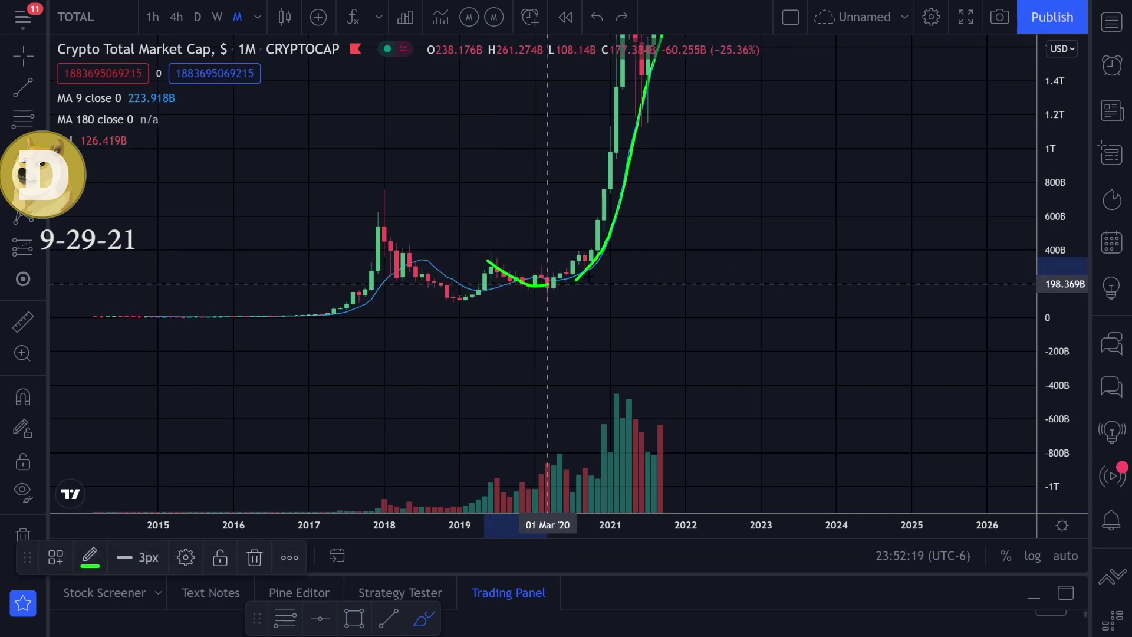
key("ctrl+z")
left_click_drag(413, 260, 616, 255)
key("ctrl+z")
key("ctrl+z")
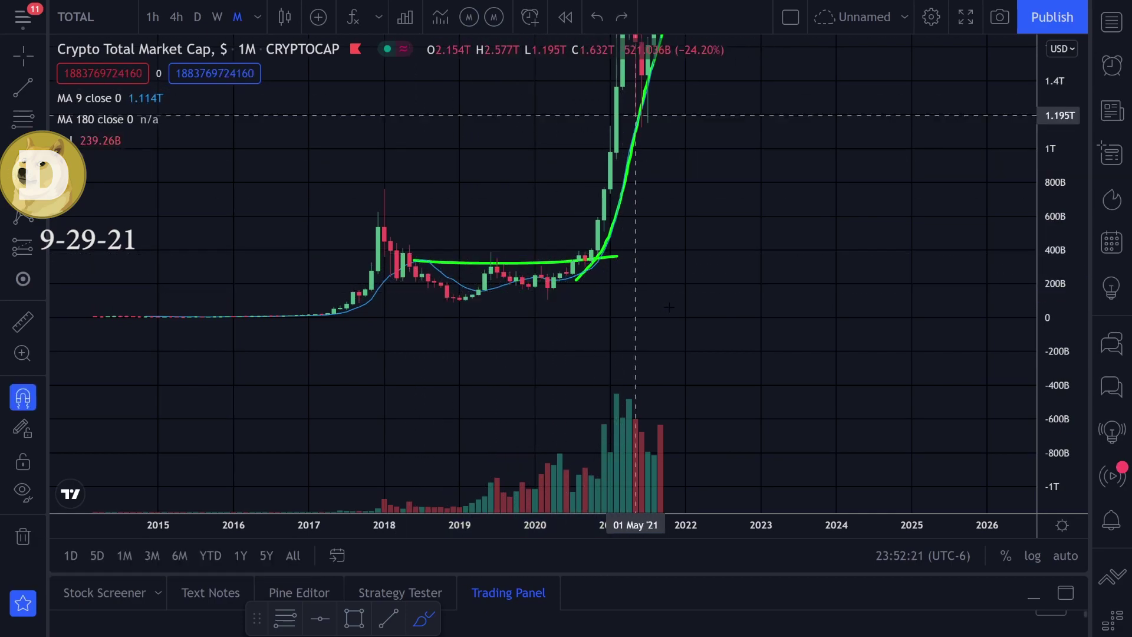
Delete the green stroke tracing the monthly 9-period moving average and its extension into 2022.
left_click(29, 61)
mouse_move(783, 226)
left_mouse_down()
mouse_move(728, 310)
mouse_move(529, 379)
left_mouse_up()
scroll(472, 352, "up", 4)
left_click_drag(456, 314, 930, 329)
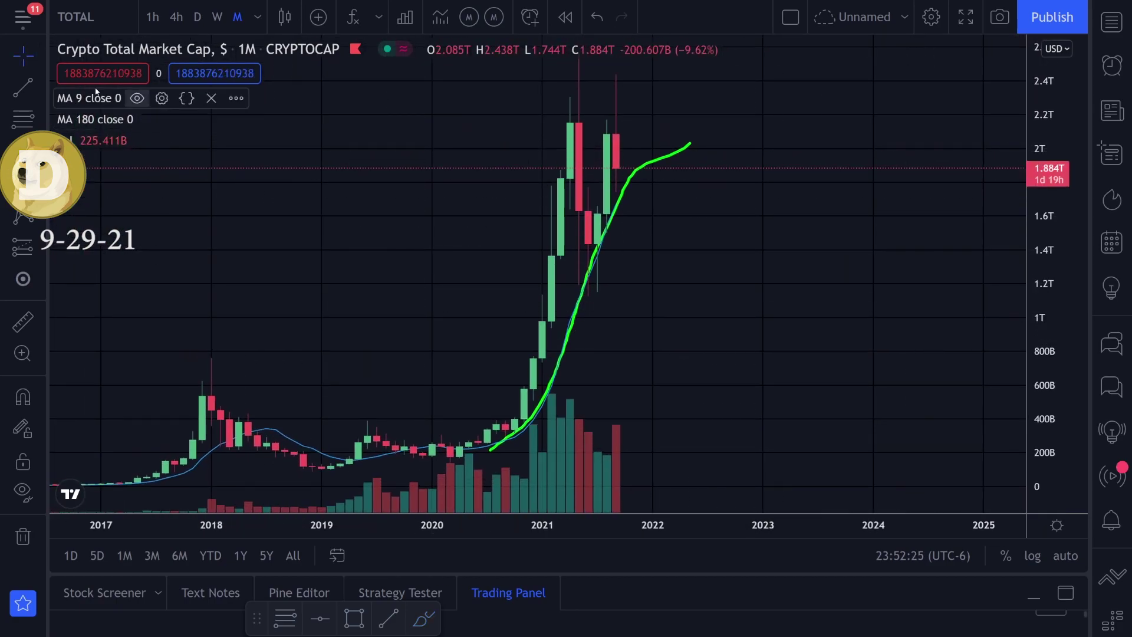
left_click_drag(654, 161, 608, 176)
key("Delete")
Trace the monthly 9-period moving average from late 2020, loop a stroke below its latest point, and remove the strokes.
left_click_drag(668, 242, 565, 142)
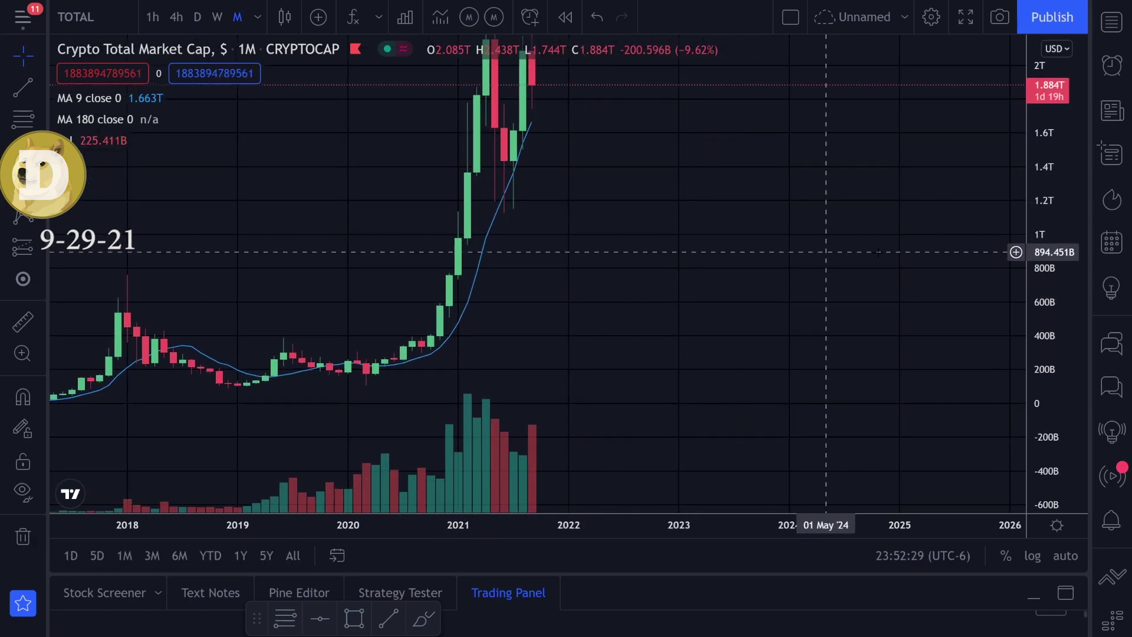
left_click_drag(1053, 254, 1053, 363)
left_click_drag(642, 258, 525, 260)
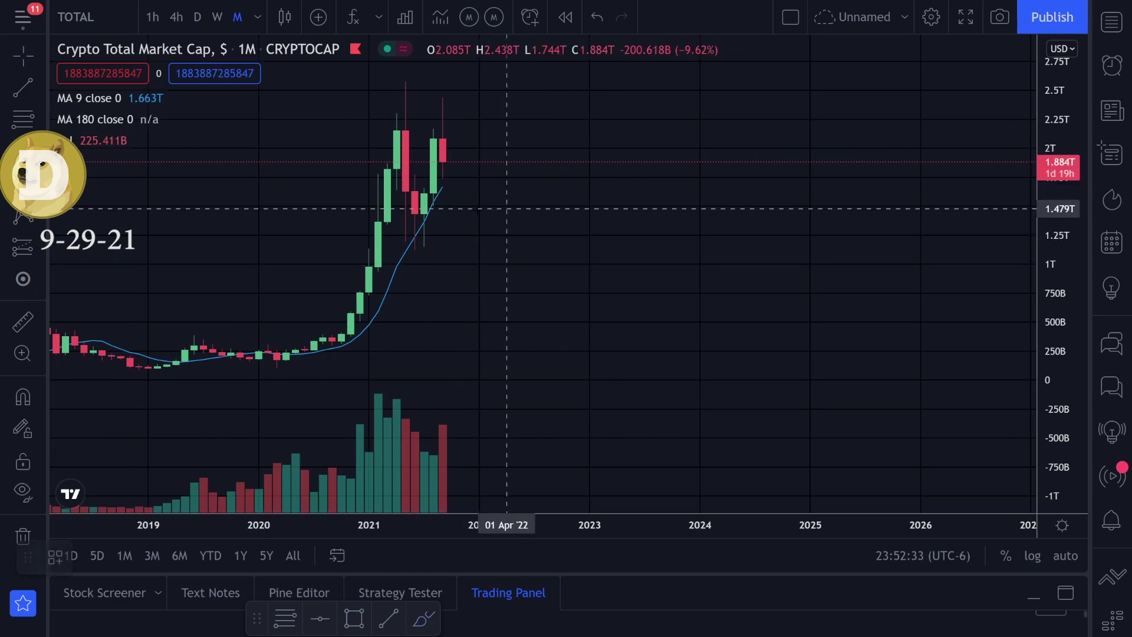
mouse_move(345, 342)
left_mouse_down()
mouse_move(405, 282)
mouse_move(451, 180)
mouse_move(443, 183)
mouse_move(462, 212)
left_mouse_up()
key("ctrl+z")
key("ctrl+z")
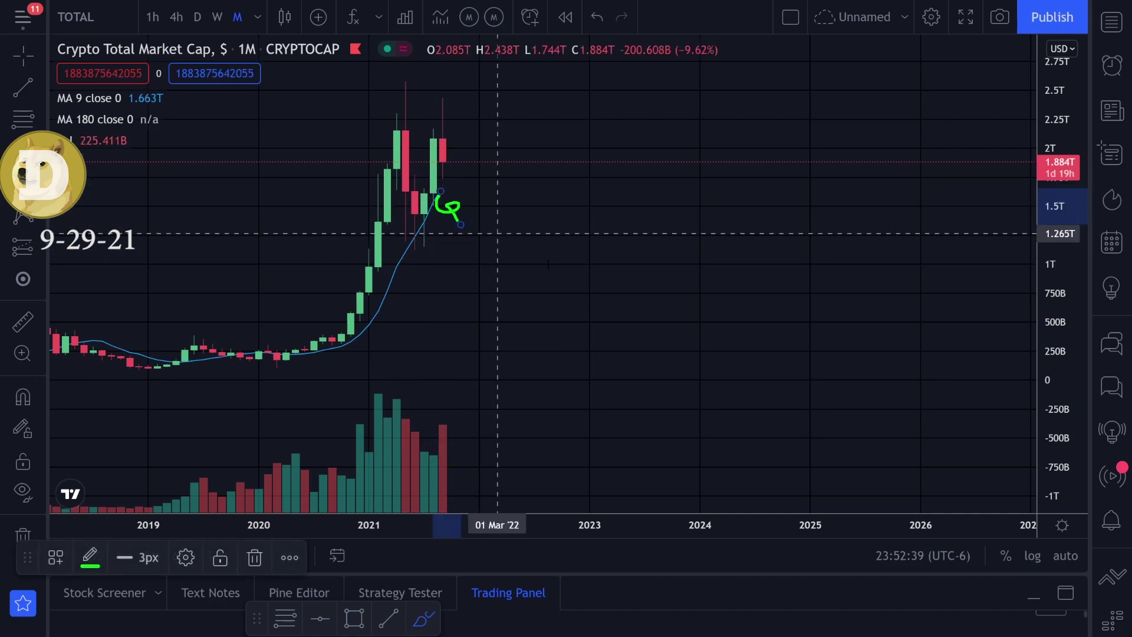
key("Delete")
View the chart on the weekly timeframe, mark the latest candles below the 9-period moving average, and undo the mark.
left_click(218, 17)
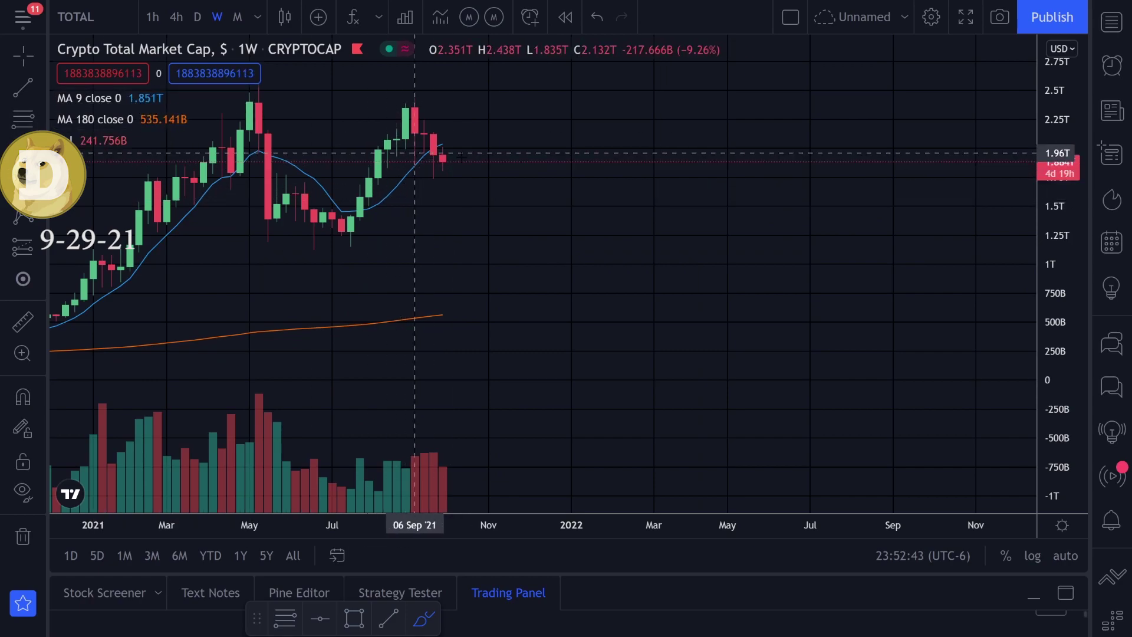
left_click_drag(459, 148, 425, 173)
key("ctrl+z")
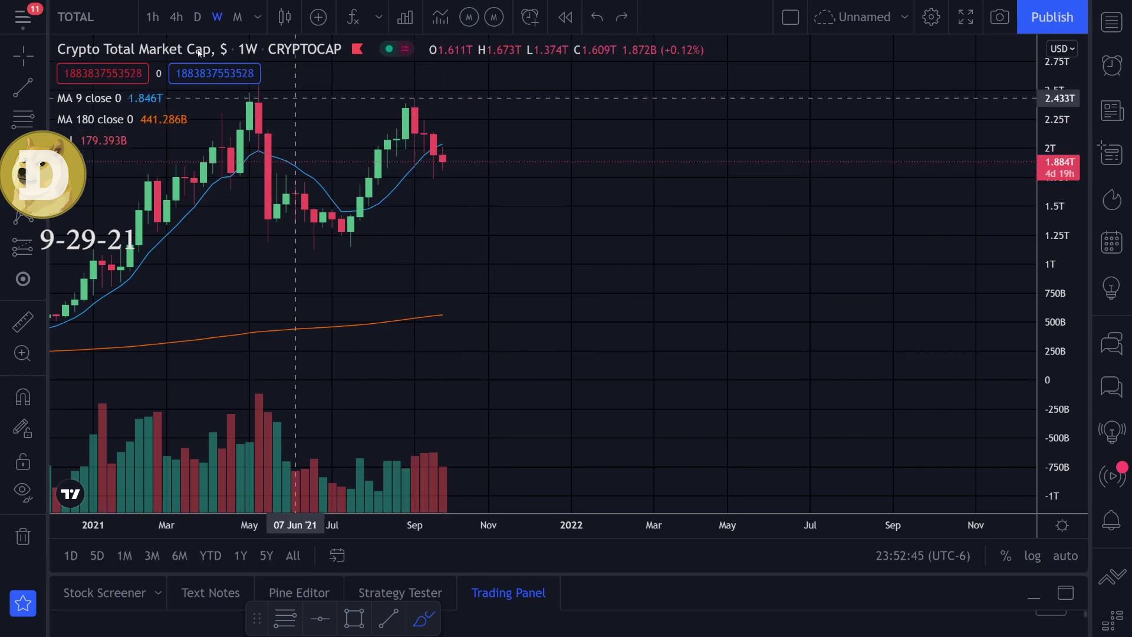
Change the chart to the daily timeframe, mark the latest candles and the September decline, and undo the strokes.
left_click(197, 17)
left_click_drag(555, 156, 536, 160)
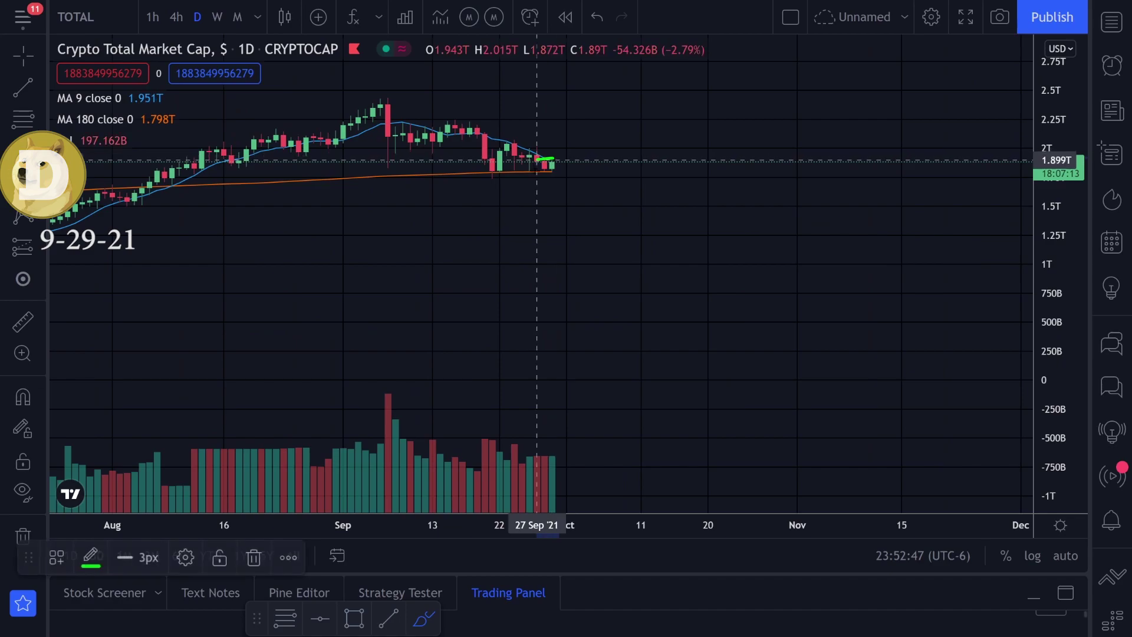
key("ctrl+z")
left_click_drag(396, 117, 578, 166)
key("ctrl+z")
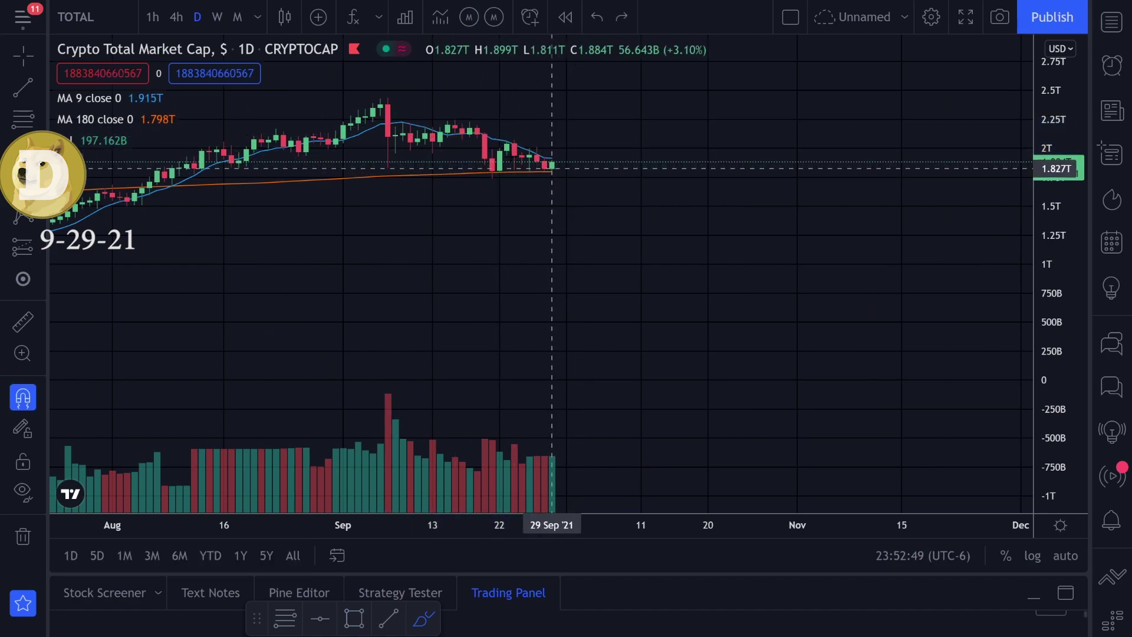
Draw a descending trend line from the early-September peak at 2.425T to 1.914T on 02 Oct '21.
key("ctrl+y")
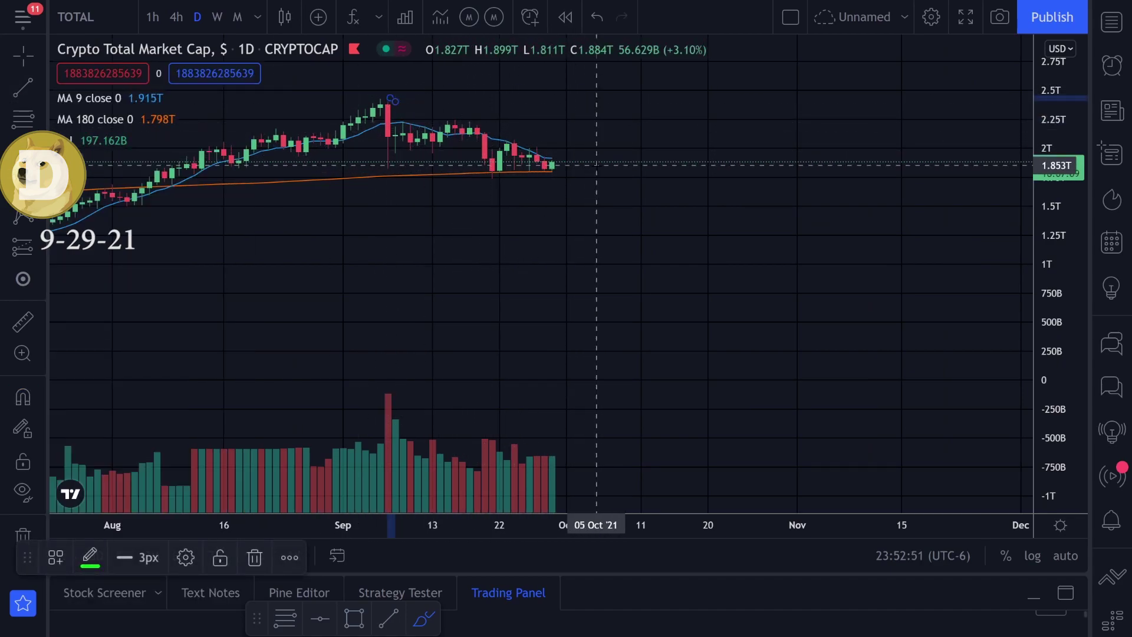
left_click(22, 87)
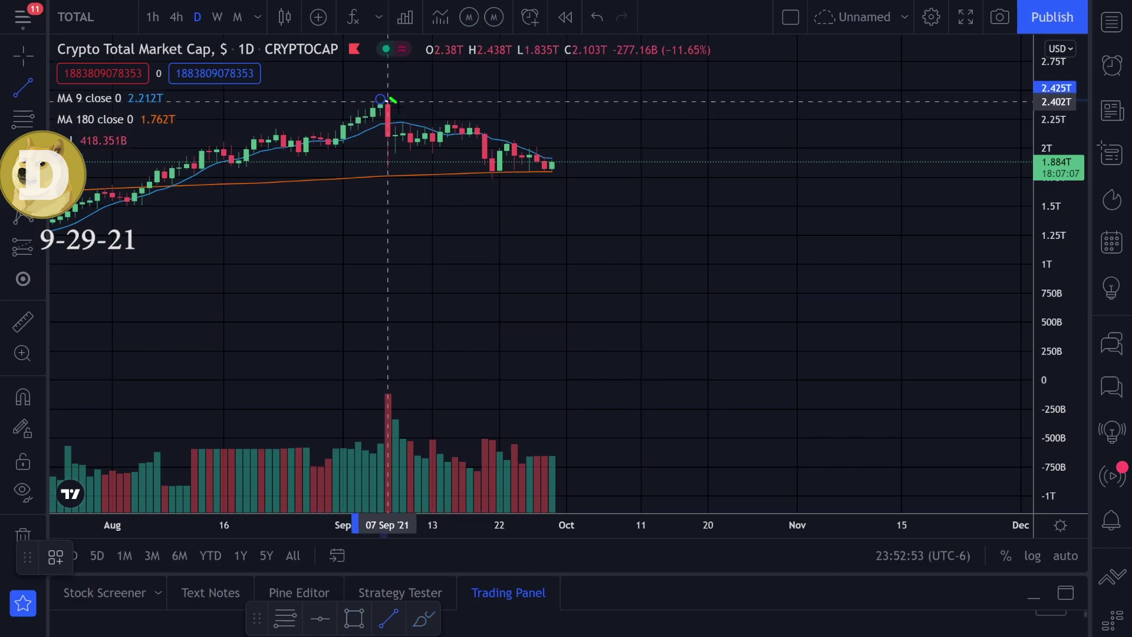
left_click(380, 98)
left_click(574, 158)
scroll(648, 205, "down", 3)
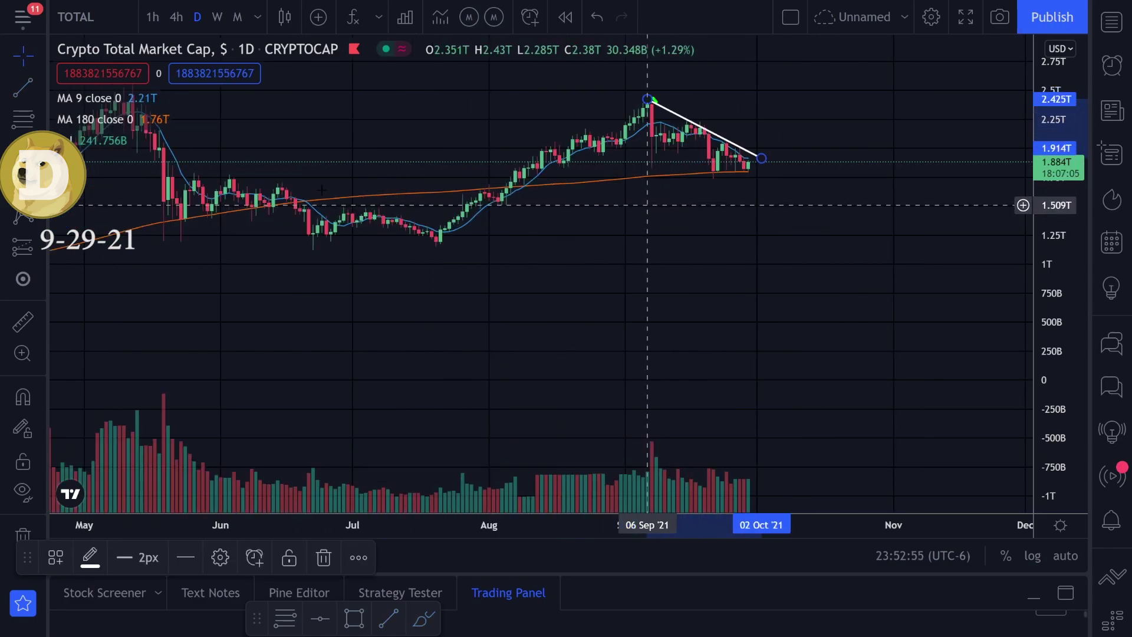
Sketch a breakout above the trend line and levels at the mid-September and early-September highs, and undo the strokes and trend line.
left_click(7, 144)
left_click_drag(748, 157, 746, 166)
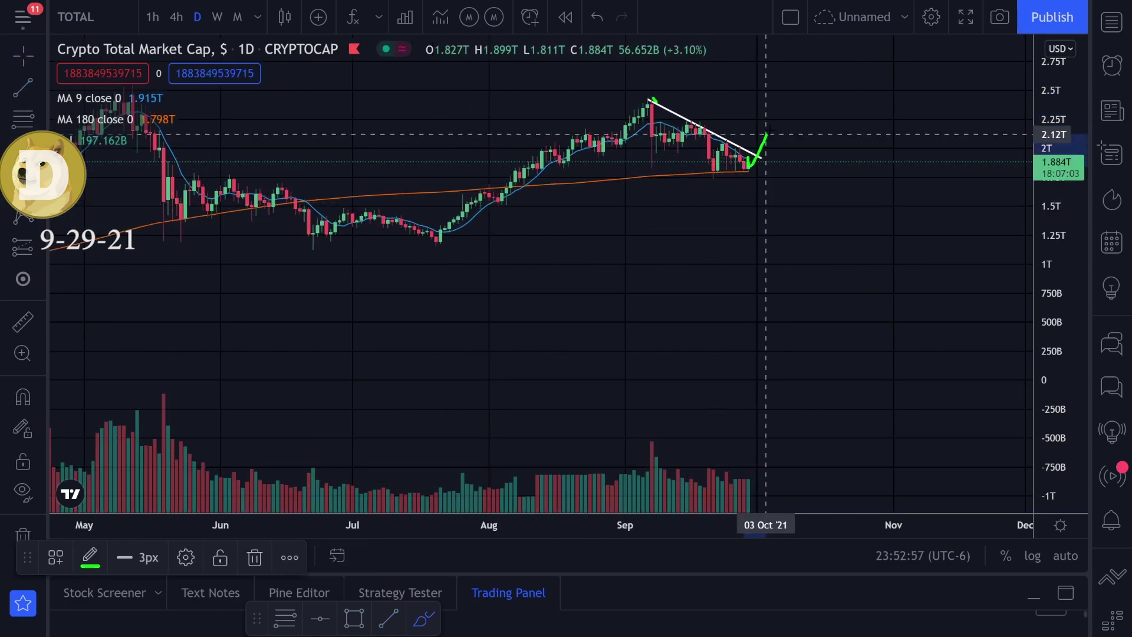
key("ctrl+z")
left_click_drag(683, 126, 771, 126)
left_click_drag(608, 102, 762, 101)
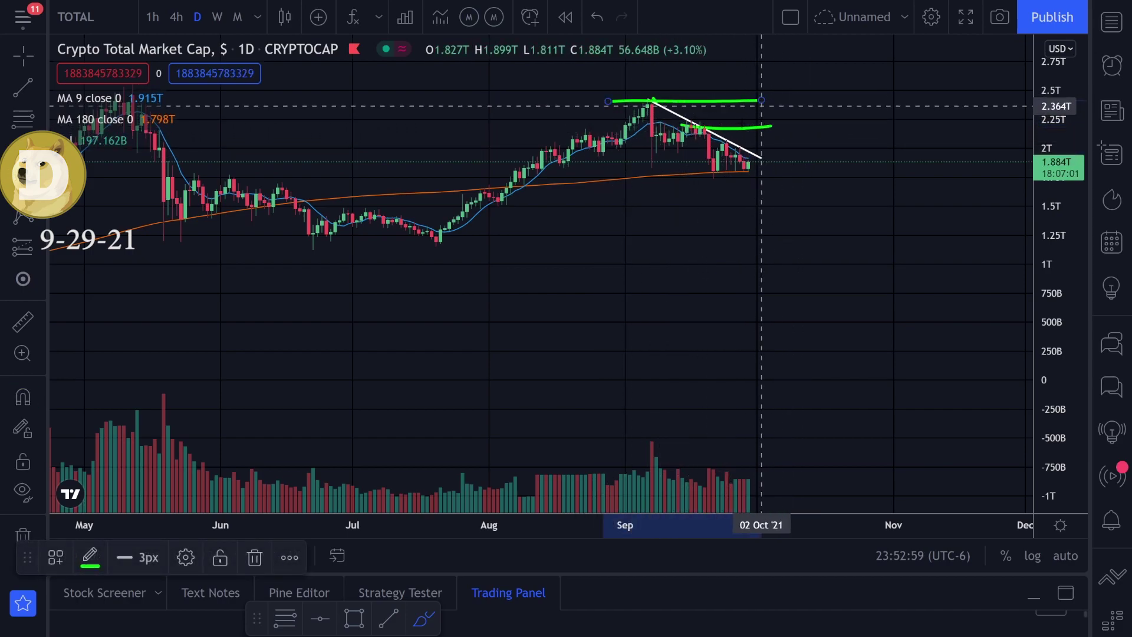
key("ctrl+z")
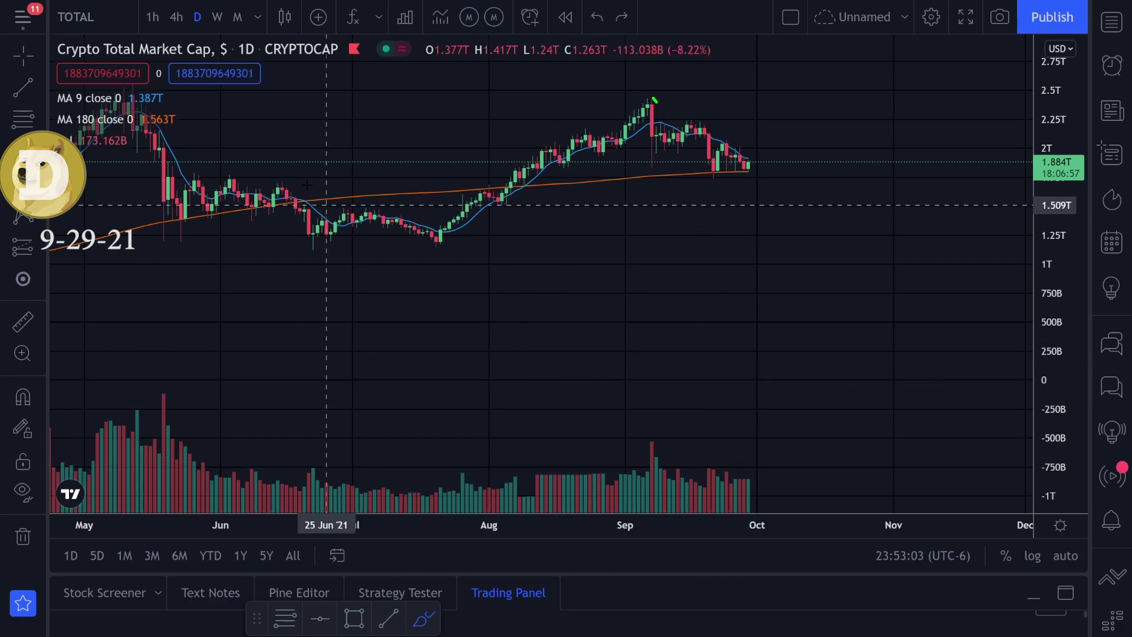
left_click_drag(531, 317, 740, 101)
key("ctrl+z")
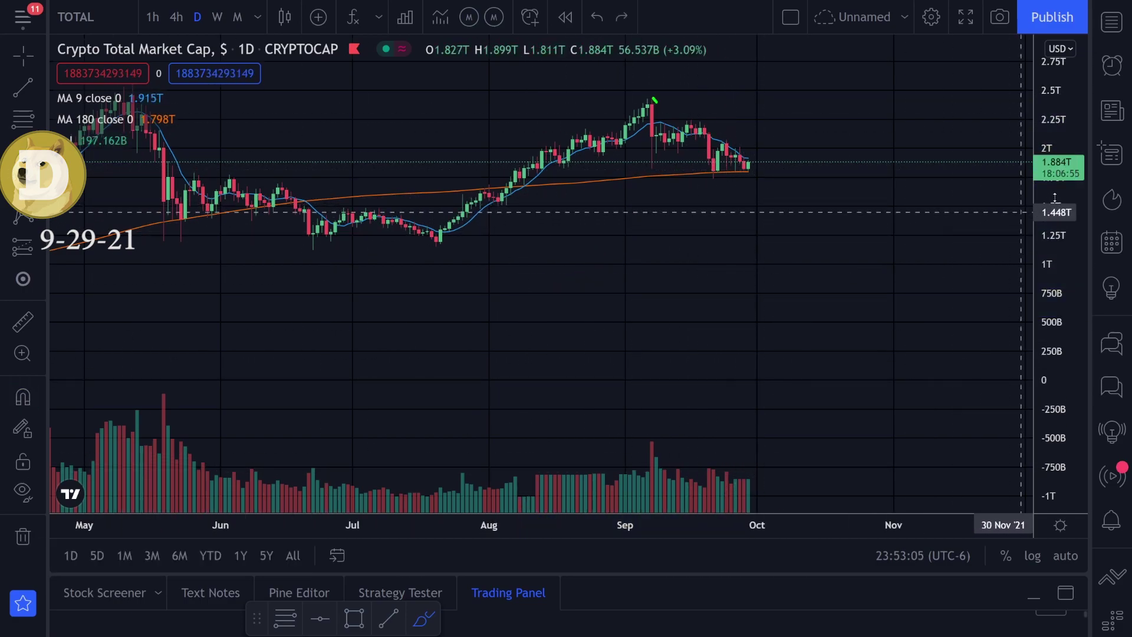
On the Dogecoin/Bitcoin daily chart, stroke from the mid-August peak, mark the latest candles at the orange support, and undo both.
scroll(740, 224, "down", 5)
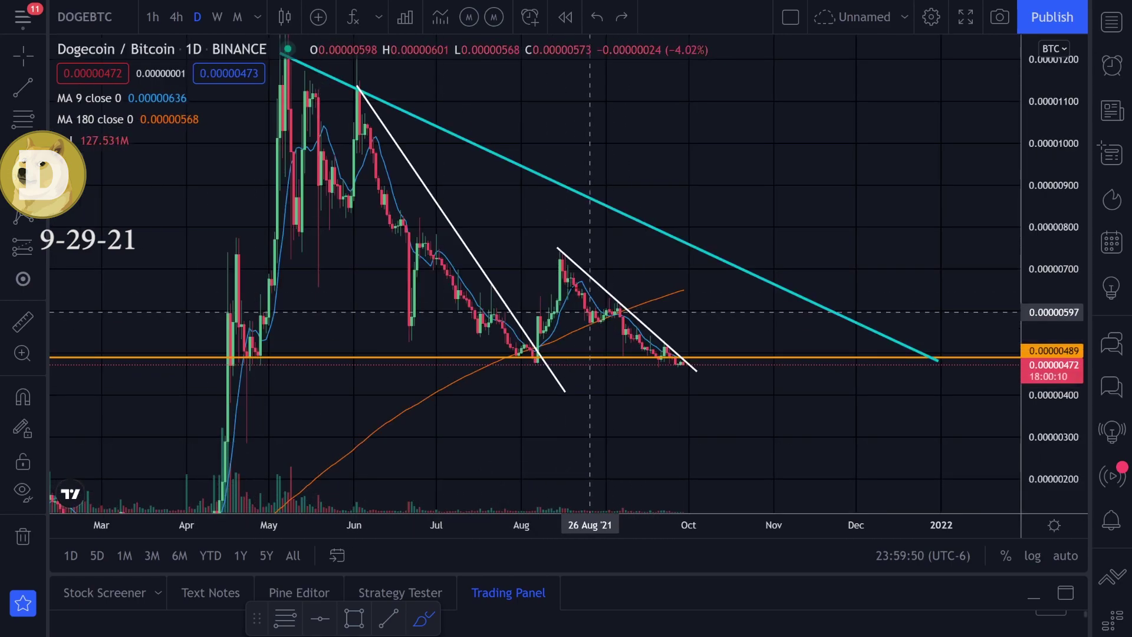
mouse_move(558, 256)
left_mouse_down()
mouse_move(672, 356)
mouse_move(711, 300)
left_mouse_up()
key("ctrl+z")
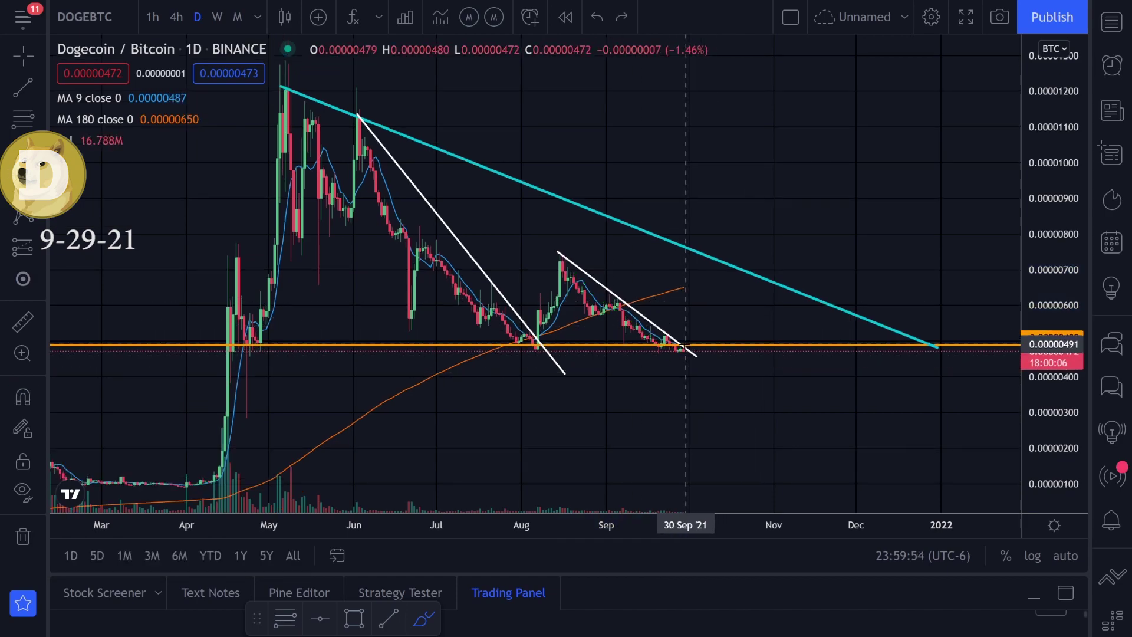
left_click_drag(678, 345, 667, 351)
key("ctrl+z")
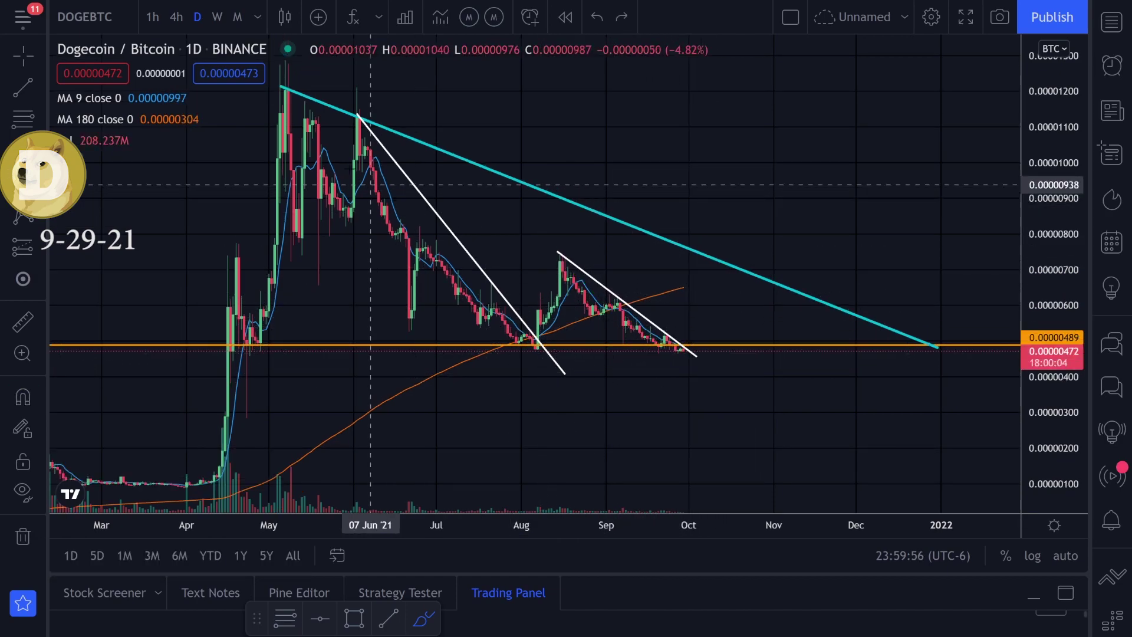
Trace the June–August decline, circle the early-August low with its bounce, and undo the circle and bounce strokes.
left_click_drag(351, 144, 502, 334)
left_click_drag(559, 272, 681, 371)
key("ctrl+z")
left_click_drag(533, 332, 540, 351)
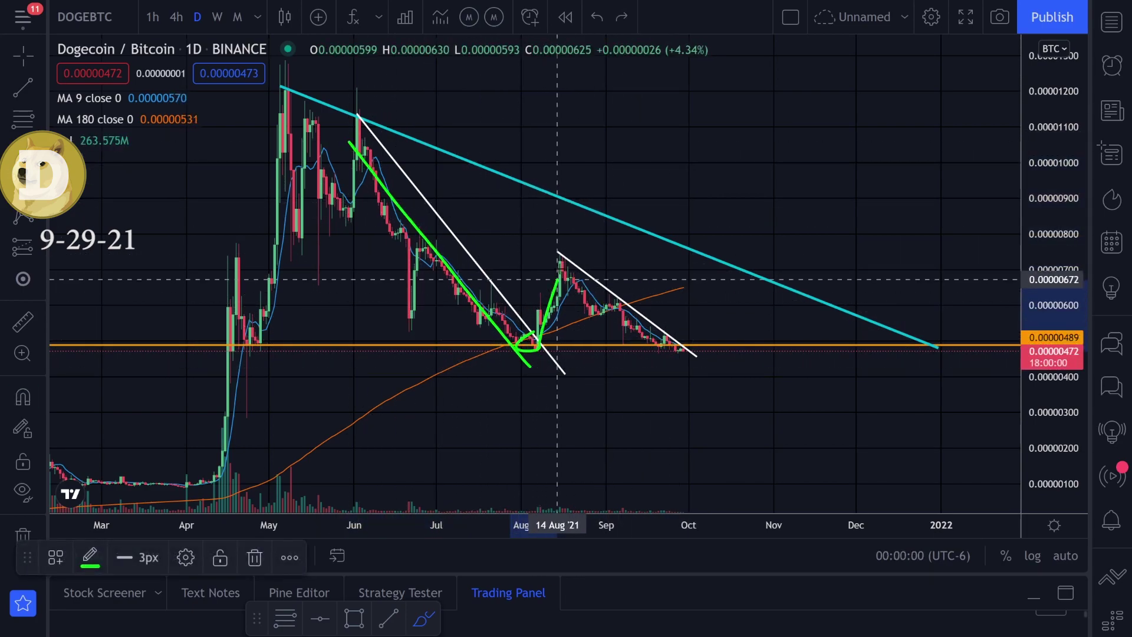
left_click_drag(557, 279, 560, 274)
key("ctrl+z")
Trace the August–September decline with a projected bounce from support, and undo all the green strokes.
mouse_move(533, 335)
left_mouse_down()
mouse_move(519, 346)
mouse_move(554, 259)
mouse_move(617, 308)
left_mouse_up()
key("ctrl+z")
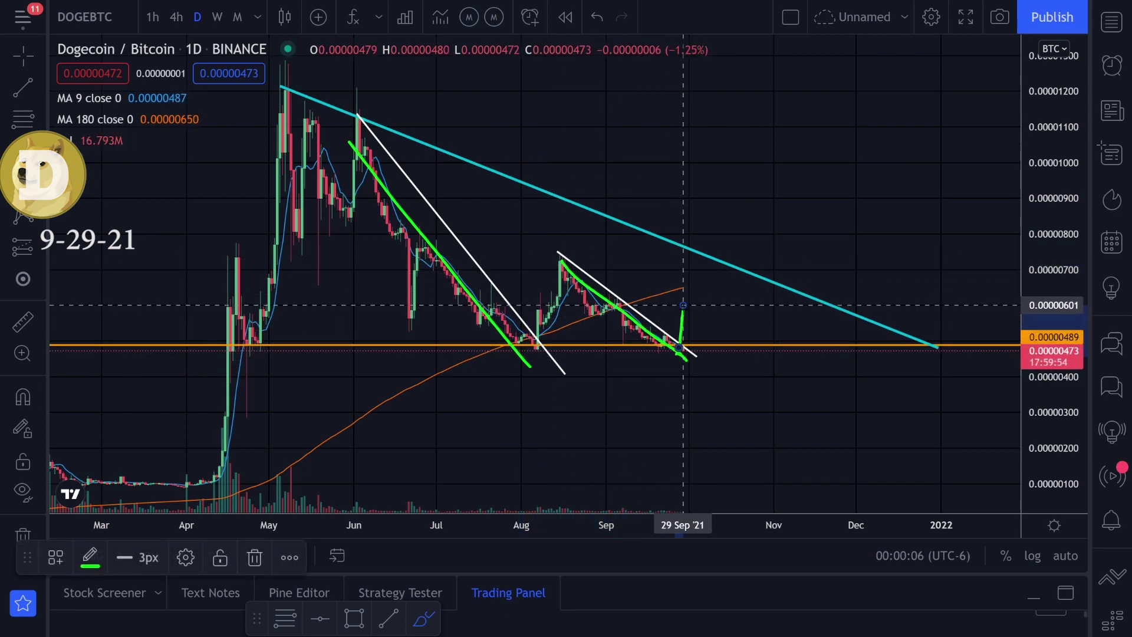
key("ctrl+z")
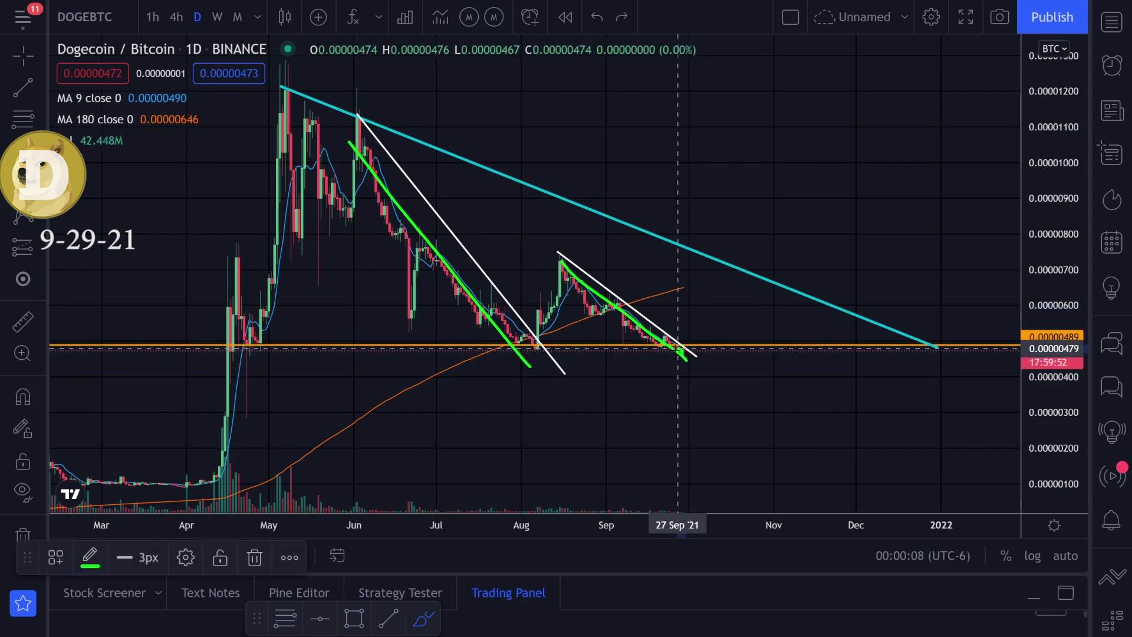
key("ctrl+z")
Circle the late-April low at the orange support line, trace the June decline, and undo the decline stroke.
scroll(518, 358, "down", 1)
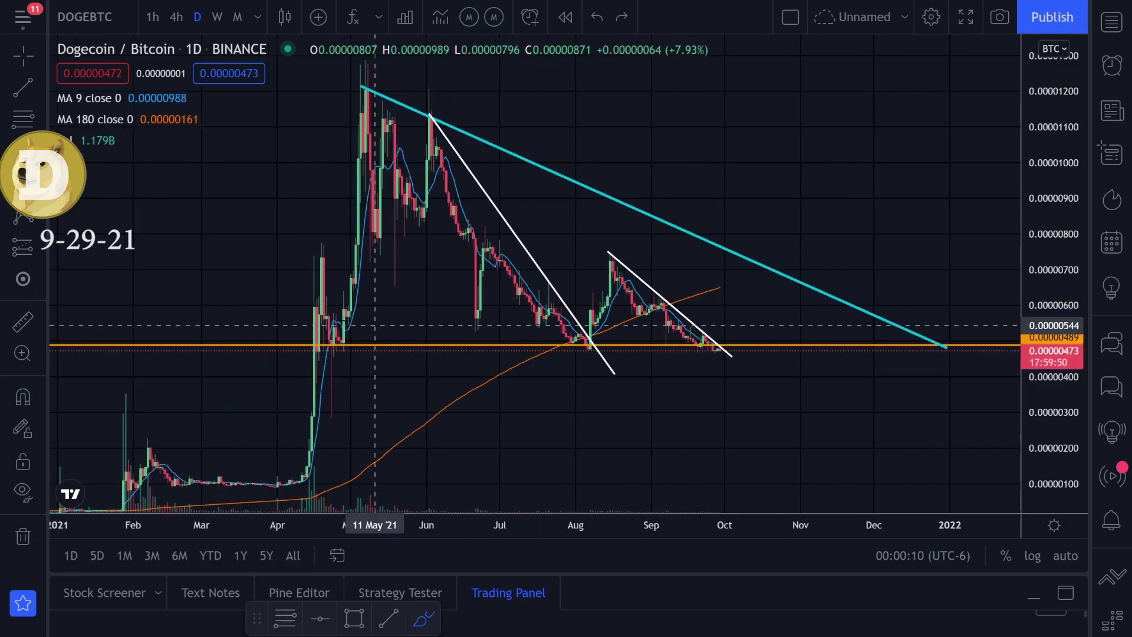
left_click_drag(355, 328, 353, 328)
left_click_drag(408, 137, 494, 255)
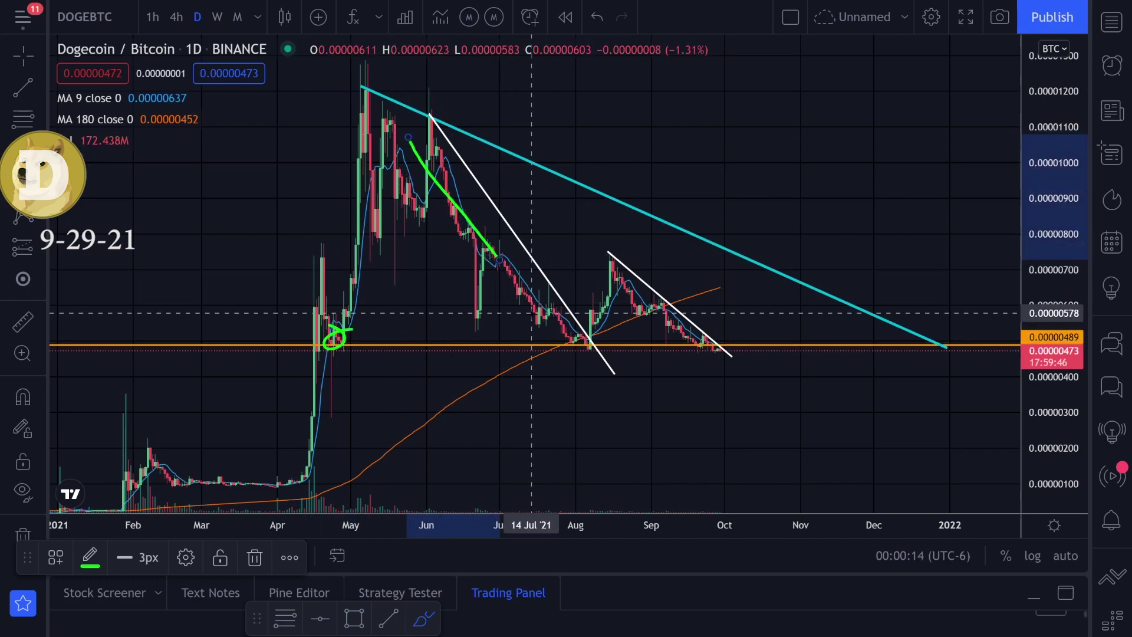
key("ctrl+z")
Circle the early-August low and the late-September candles at the orange support line, and undo the circles.
left_click_drag(591, 331, 593, 326)
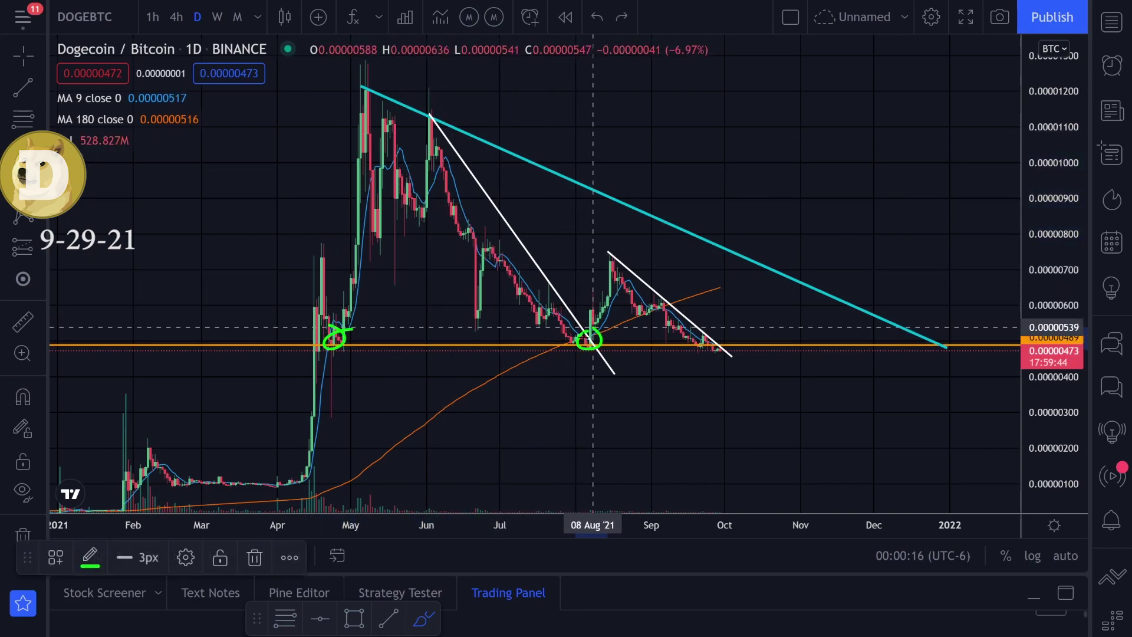
key("ctrl+z")
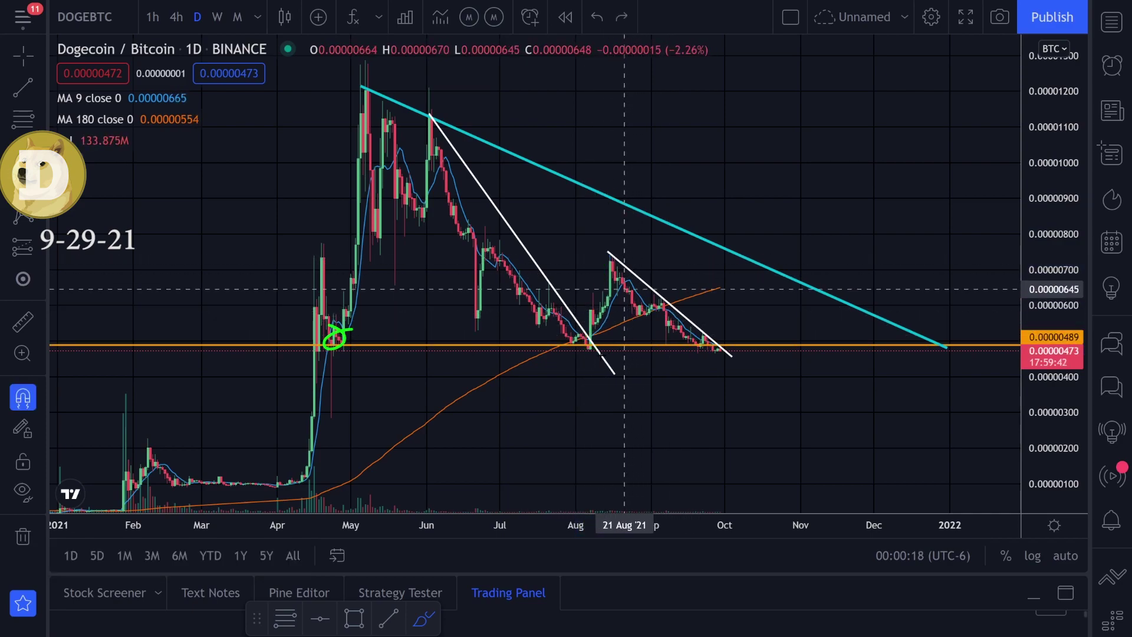
left_click_drag(601, 334, 586, 333)
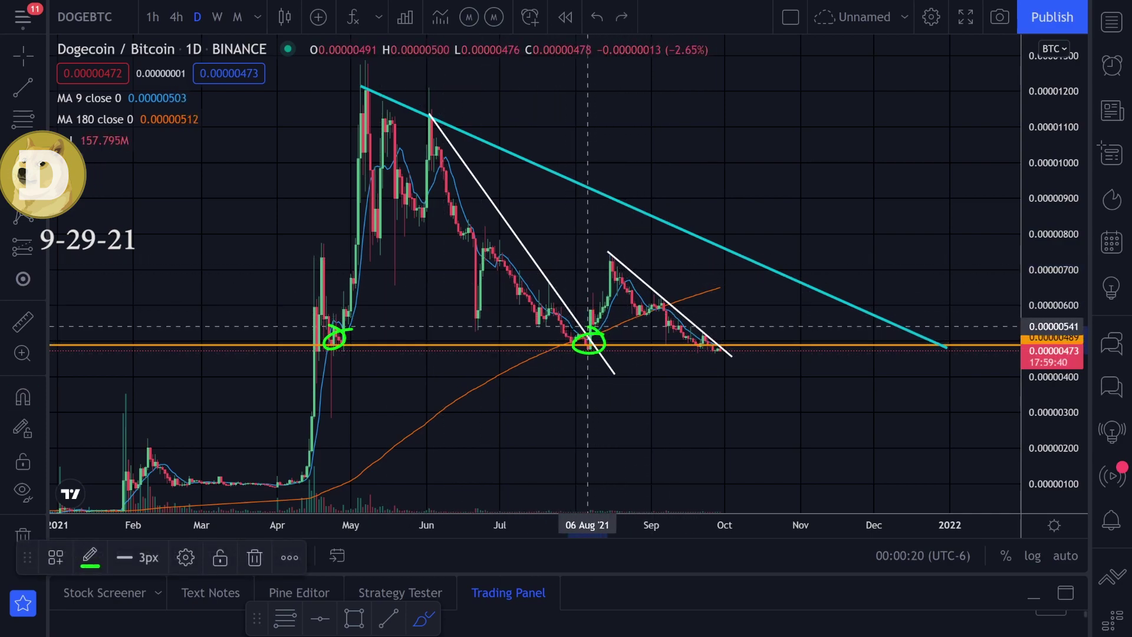
key("ctrl+z")
key("ctrl+z")
left_click_drag(720, 336, 687, 342)
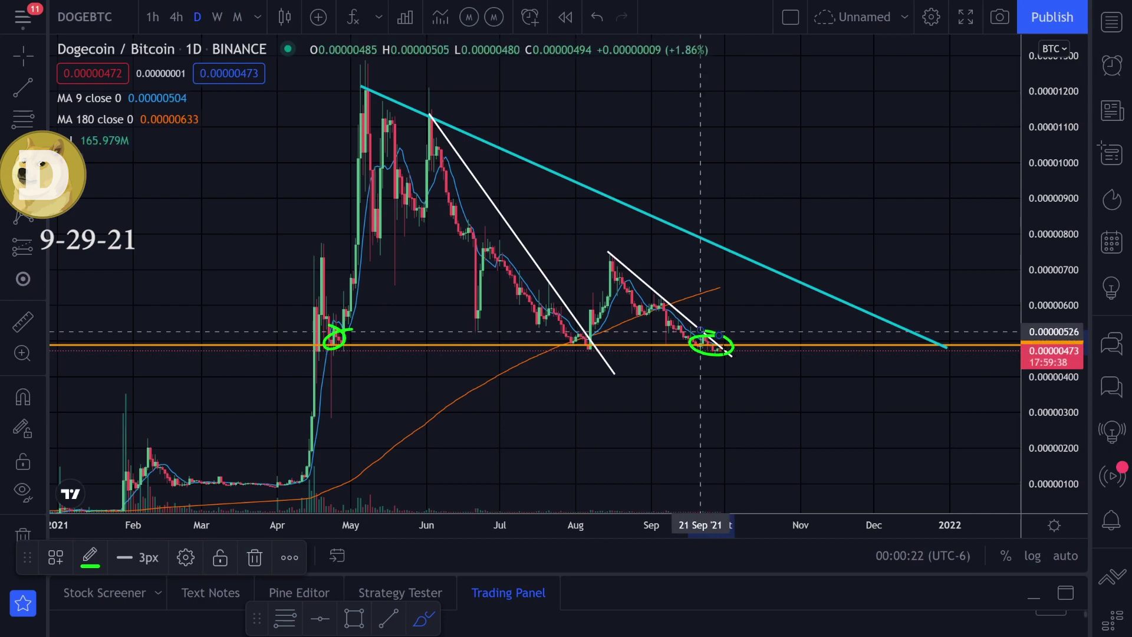
key("ctrl+z")
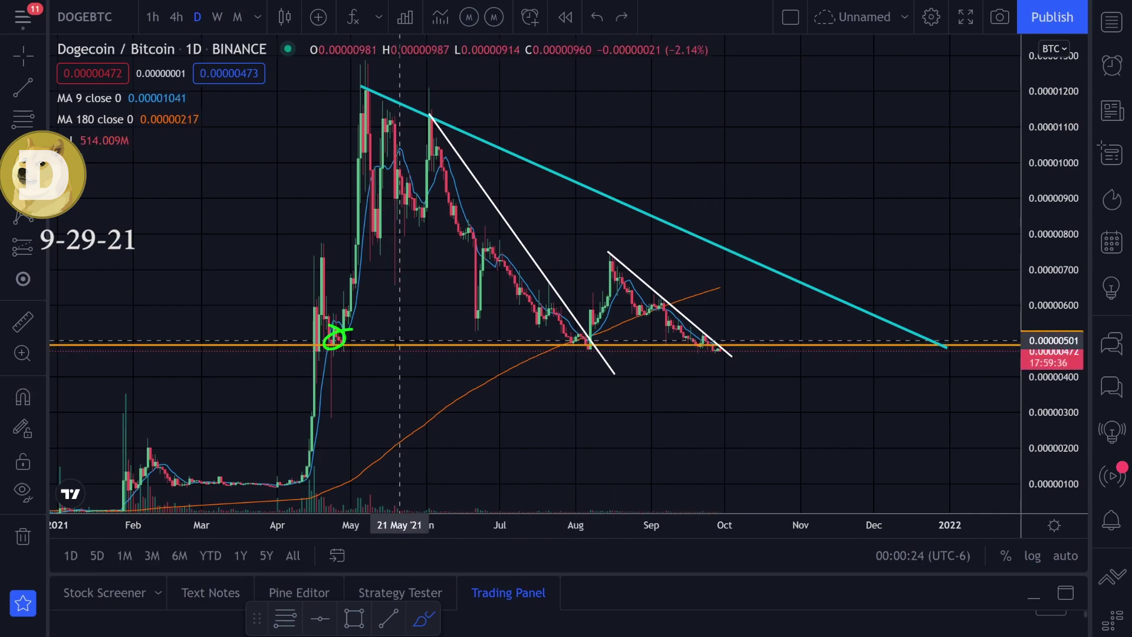
Draw strokes along the orange support from April to late September, and underline the March–April base near 0.00000100 out to July.
mouse_move(316, 342)
left_mouse_down()
mouse_move(756, 349)
mouse_move(710, 339)
left_mouse_up()
key("ctrl+z")
scroll(751, 341, "down", 3)
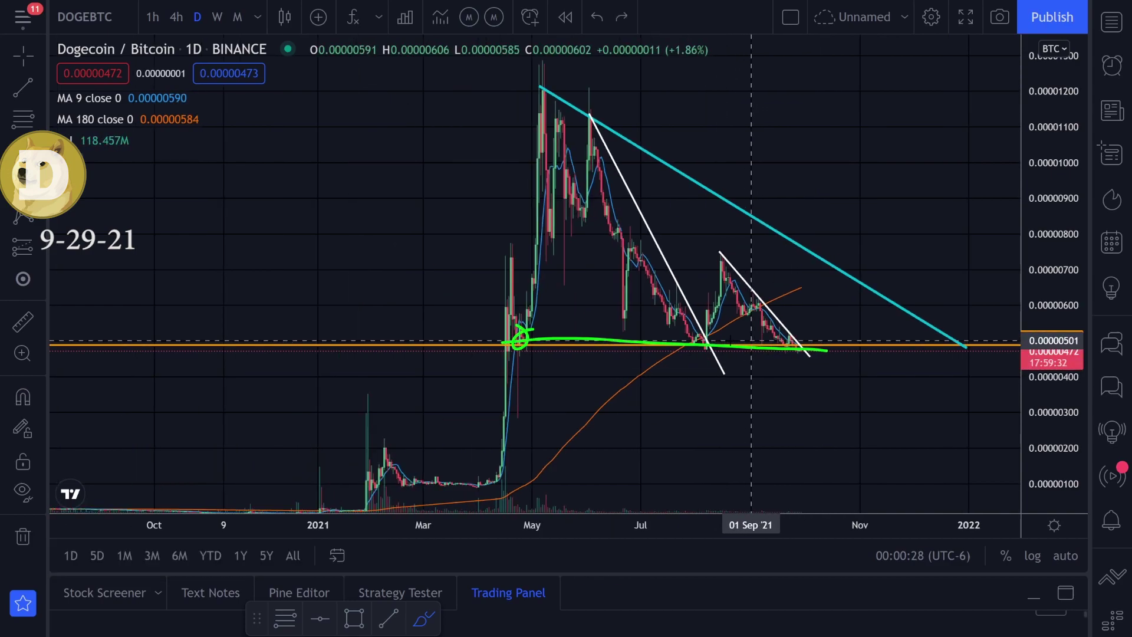
left_click_drag(480, 344, 812, 352)
scroll(811, 352, "down", 3)
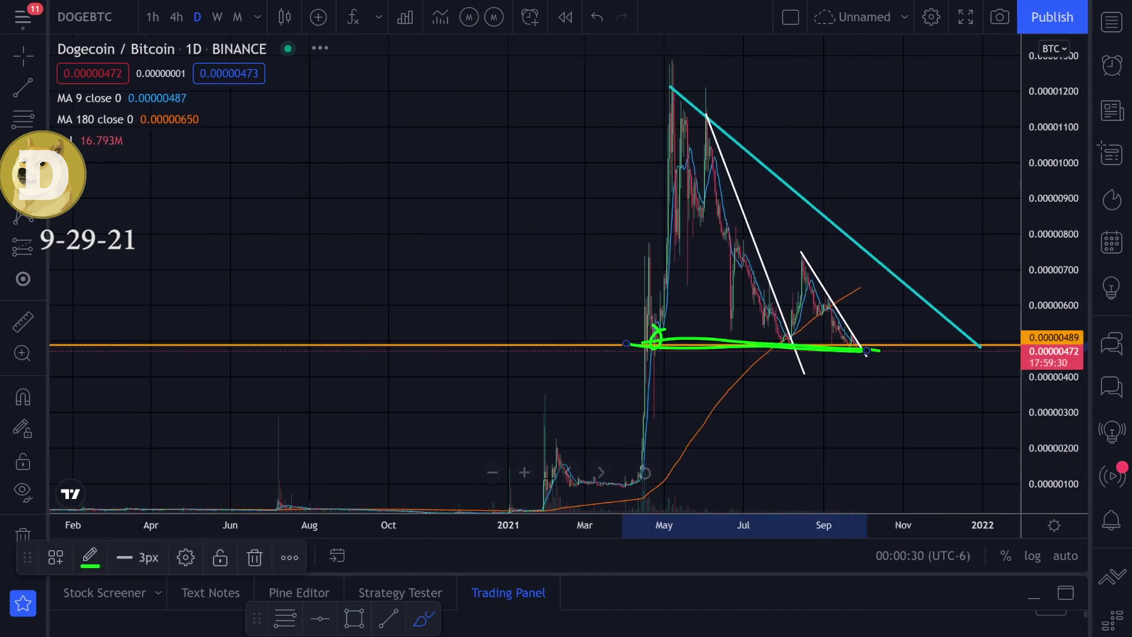
left_click_drag(564, 486, 743, 486)
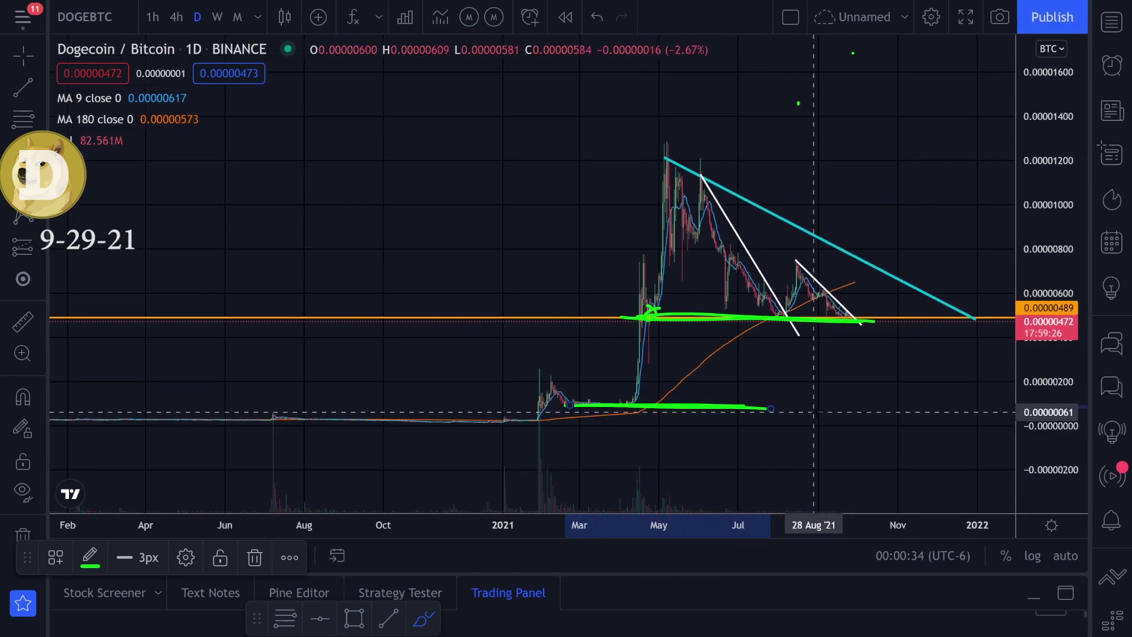
Trace the August–September decline down to the orange support and finish the stroke with an upturn into October.
scroll(533, 328, "up", 5)
mouse_move(446, 255)
left_mouse_down()
mouse_move(581, 398)
mouse_move(612, 369)
left_mouse_up()
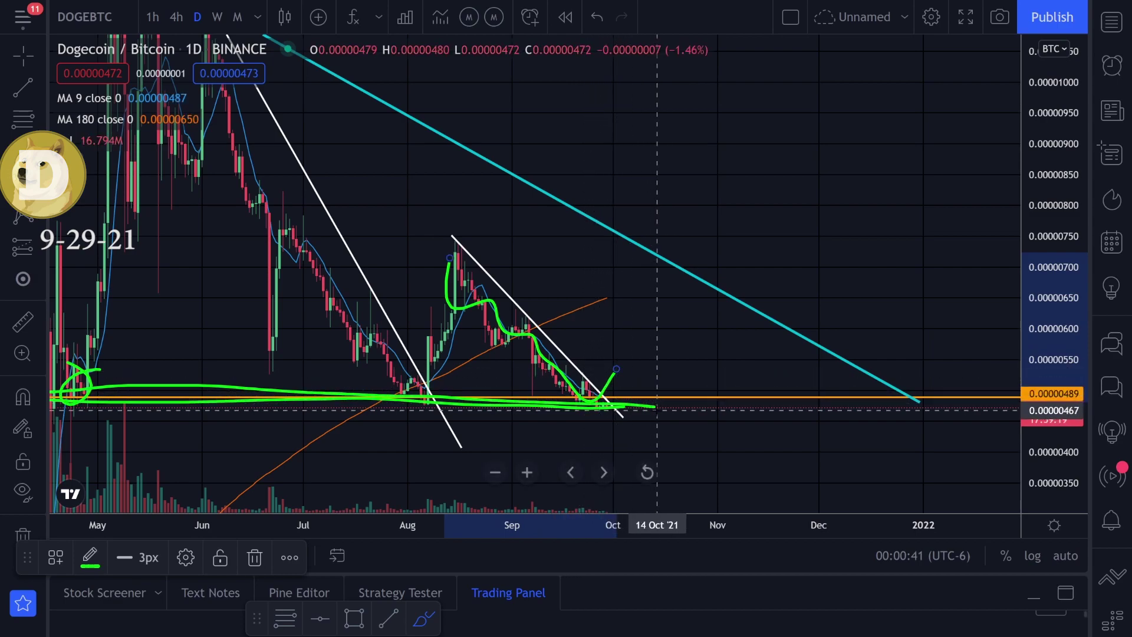
Undo the decline stroke, and draw level strokes at the late-August level near 0.00000627 and the mid-August high.
key("ctrl+z")
left_click_drag(481, 309, 617, 313)
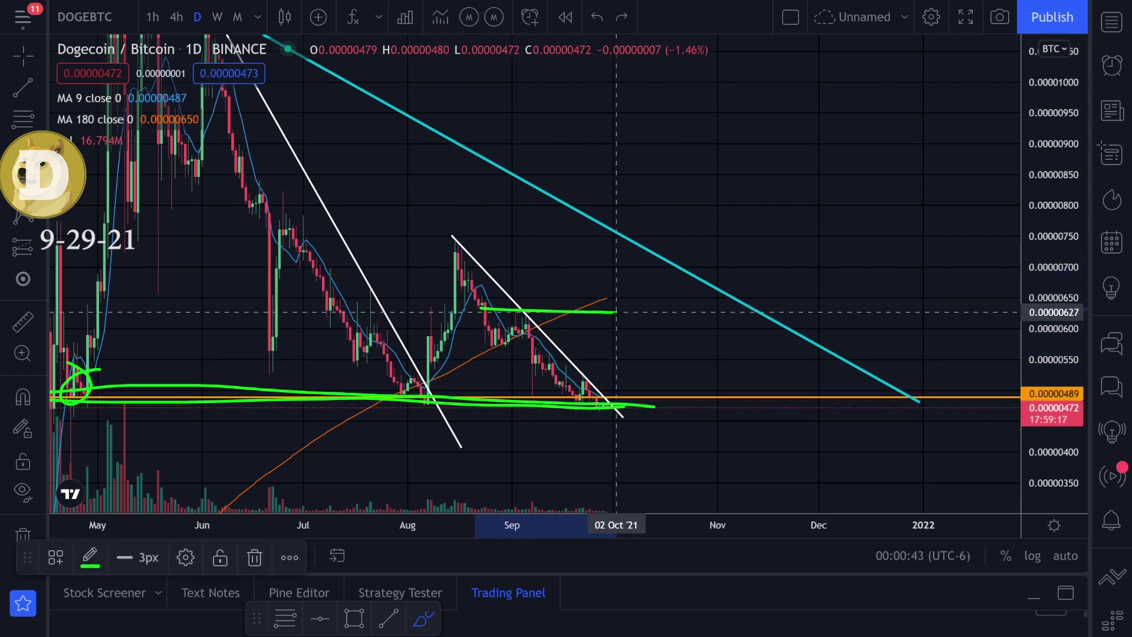
left_click_drag(429, 240, 649, 250)
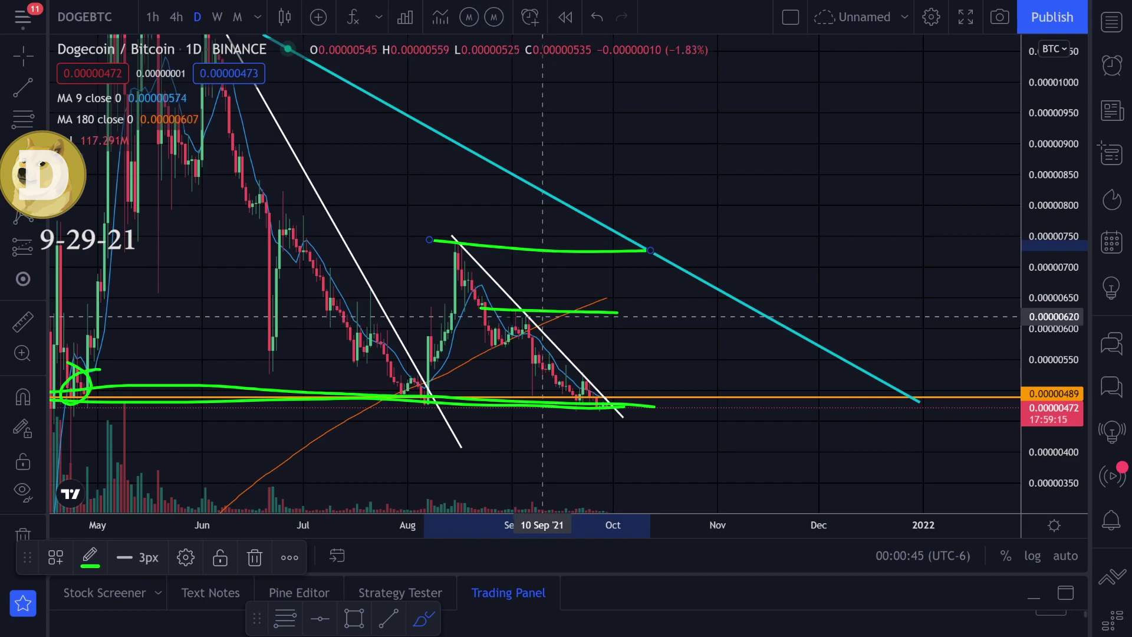
left_click_drag(543, 316, 543, 320)
left_click_drag(498, 238, 488, 260)
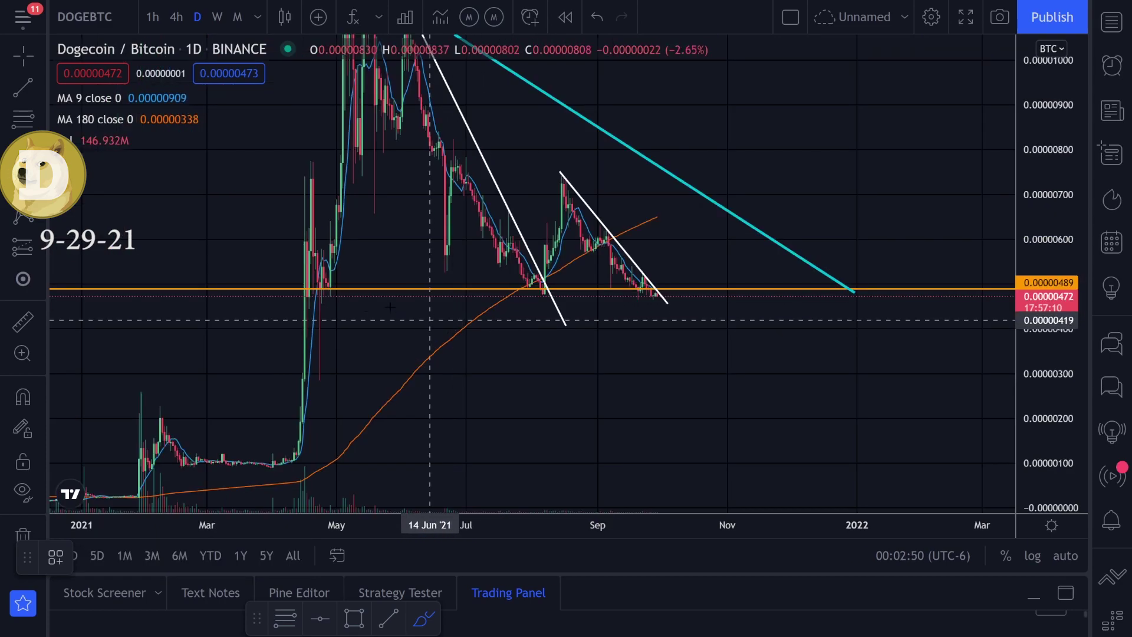
Draw along the orange support from April to October, trace the August–September decline with an upturn and a drop, and undo the strokes.
left_click_drag(303, 287, 594, 288)
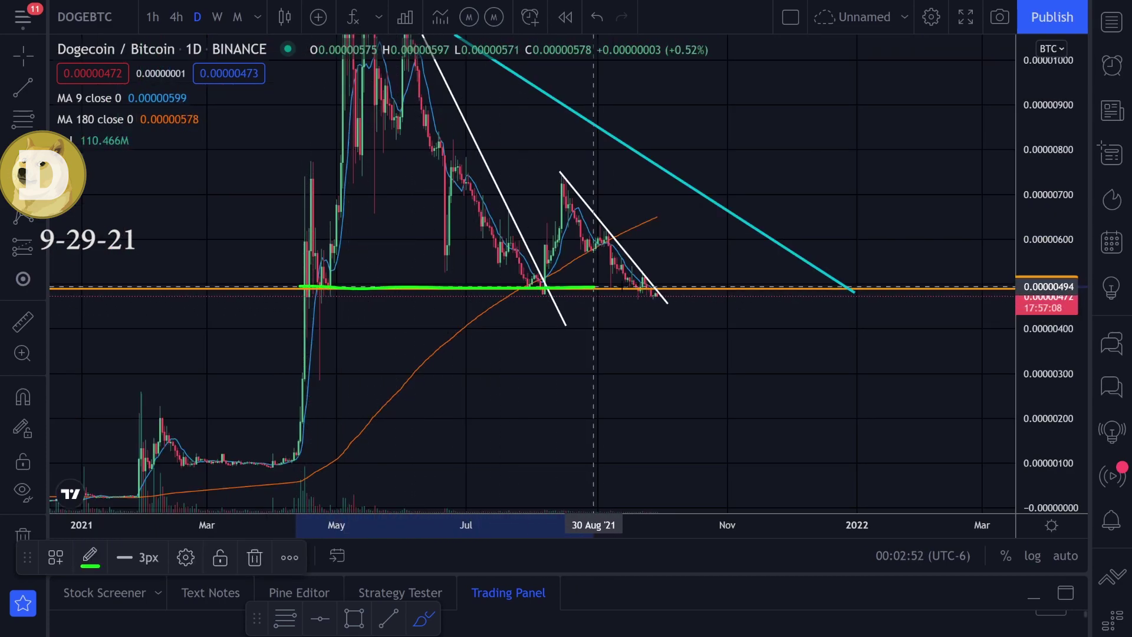
mouse_move(552, 166)
left_mouse_down()
mouse_move(630, 271)
mouse_move(664, 243)
left_mouse_up()
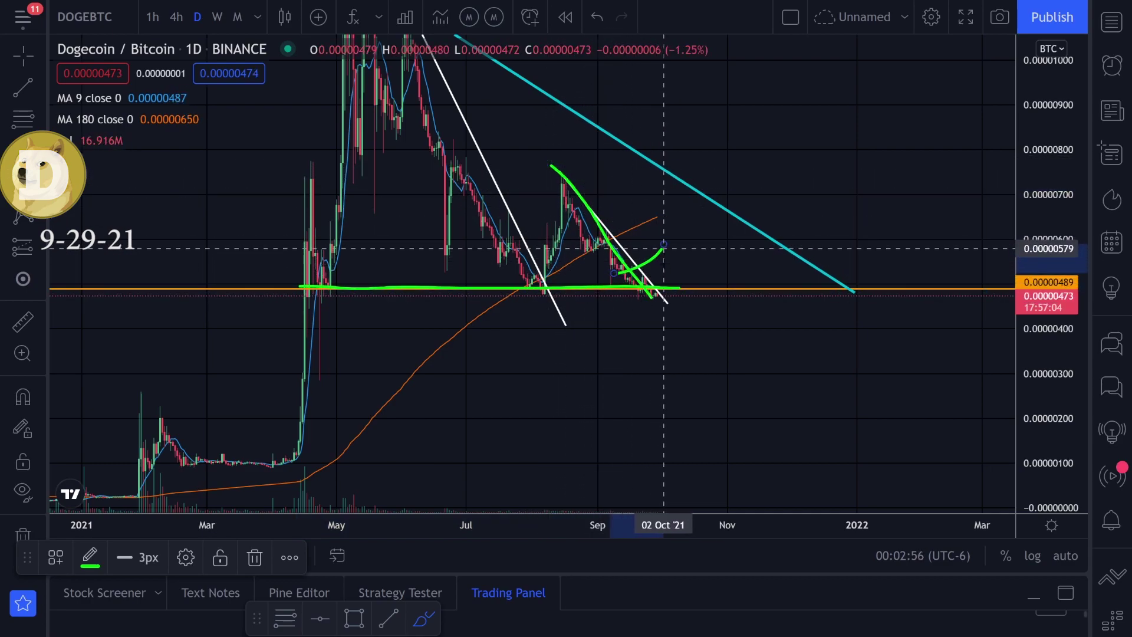
left_click_drag(658, 303, 661, 328)
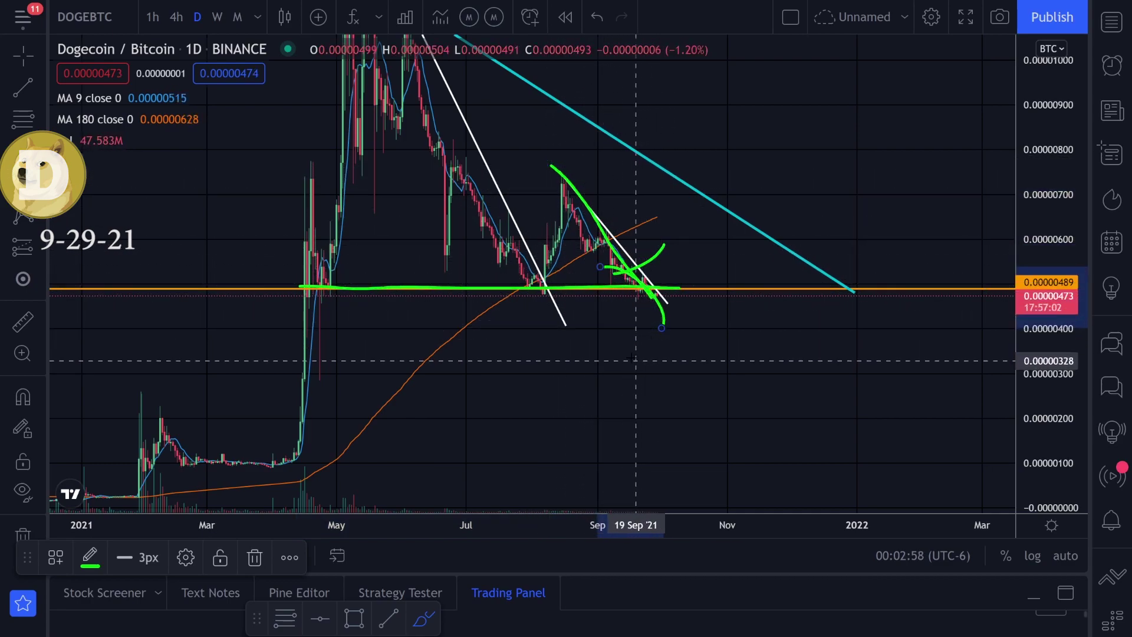
key("ctrl+z")
Sketch a drop through the orange support to about 0.00000389, then an upturn to about 0.00000609, undoing each stroke.
left_click_drag(618, 268, 664, 332)
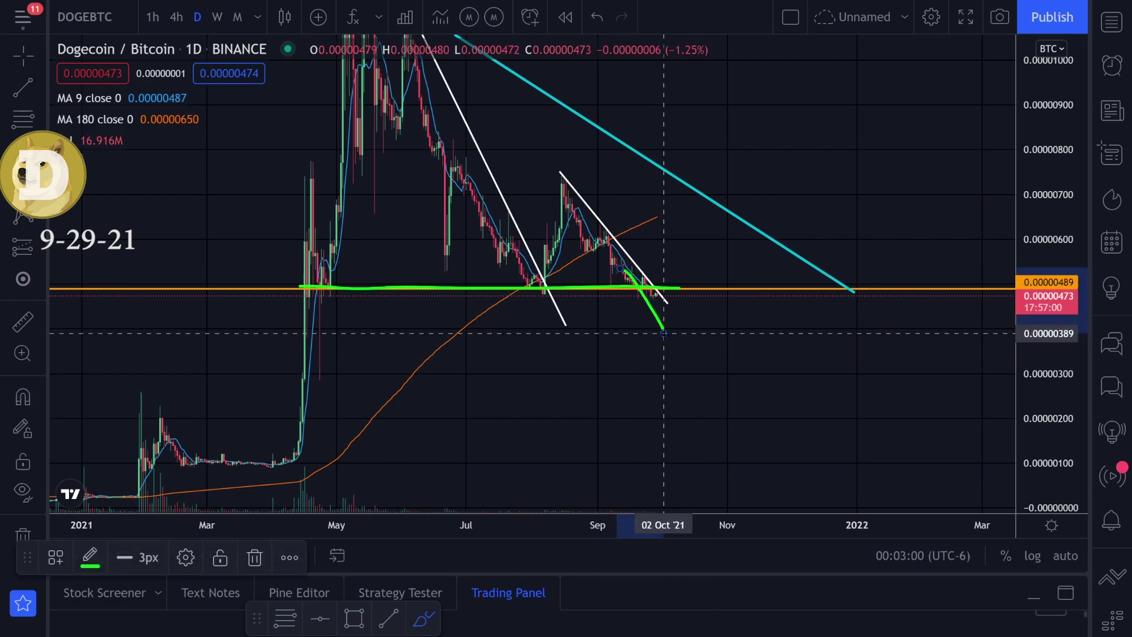
key("ctrl+z")
left_click_drag(640, 272, 670, 235)
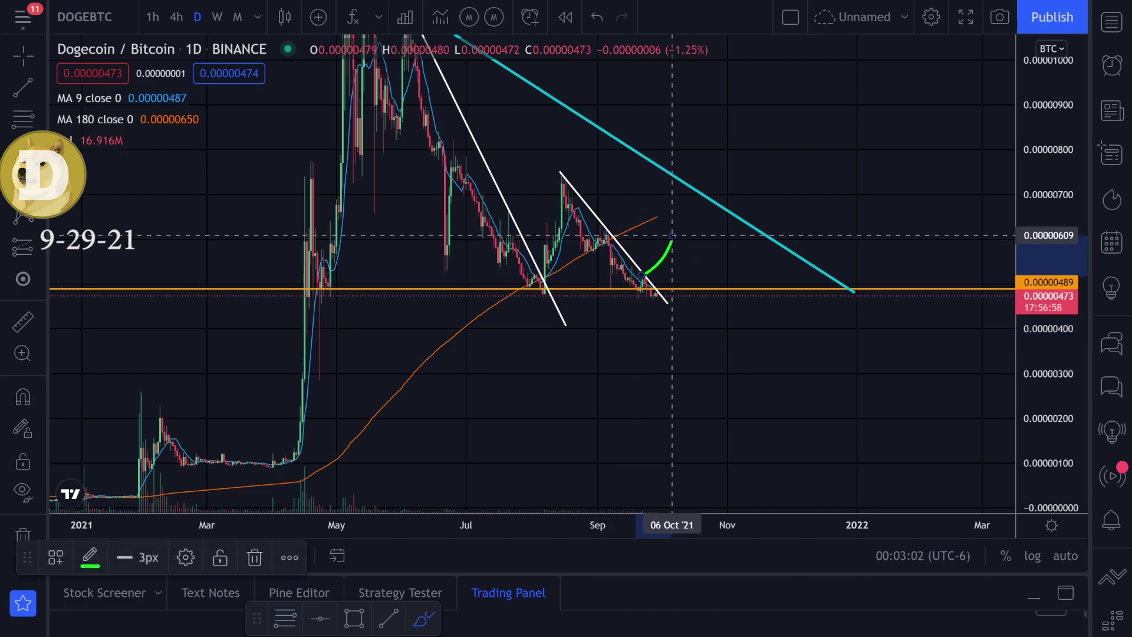
key("ctrl+z")
Draw level strokes at the early-September and mid-August highs plus a descending stroke into October, and undo the markings.
left_click_drag(593, 235, 644, 235)
left_click_drag(550, 181, 669, 189)
left_click_drag(425, 72, 683, 229)
key("ctrl+z")
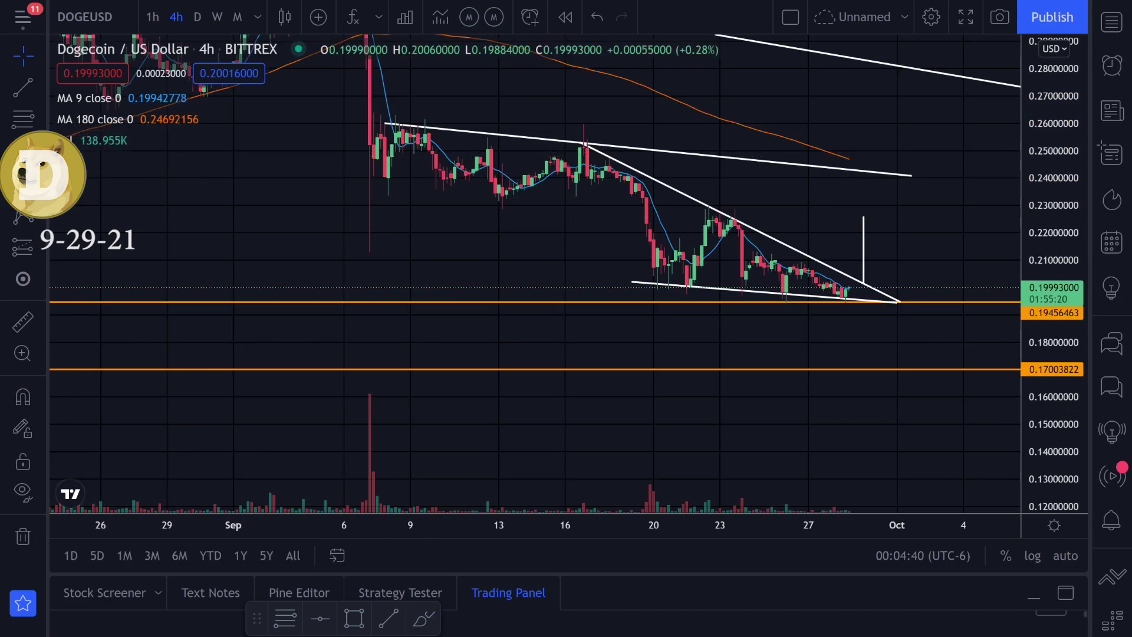
Trace the late-September swings and the falling upper trend line of the Dogecoin/US Dollar wedge with an upturn, and undo the strokes.
left_click_drag(630, 183, 865, 306)
mouse_move(623, 167)
left_mouse_down()
mouse_move(866, 293)
mouse_move(864, 257)
left_mouse_up()
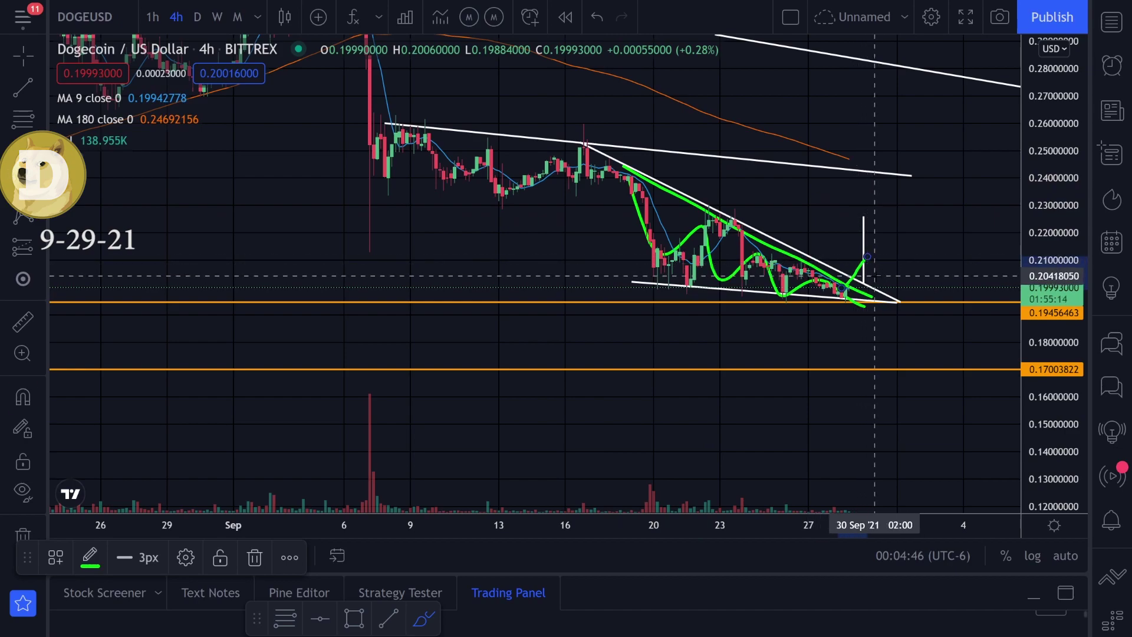
key("ctrl+z")
key("ctrl+z")
Draw level strokes at the 23 September high and the mid-September high on the 4-hour chart, and undo both.
left_click_drag(684, 216, 787, 217)
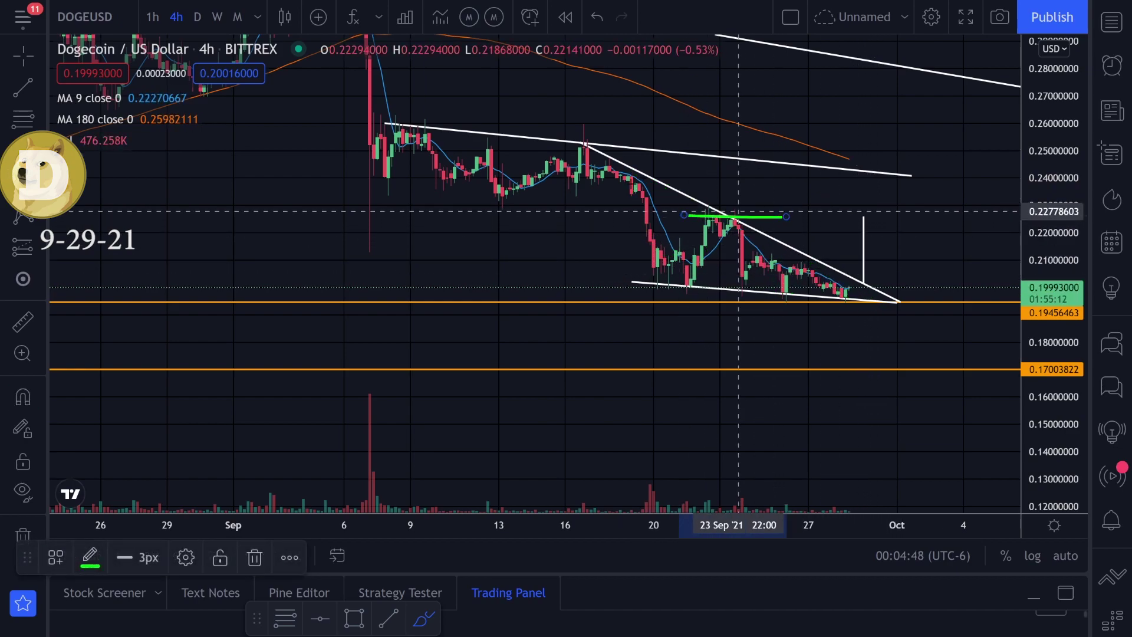
left_click_drag(562, 156, 753, 164)
key("ctrl+z")
key("ctrl+z")
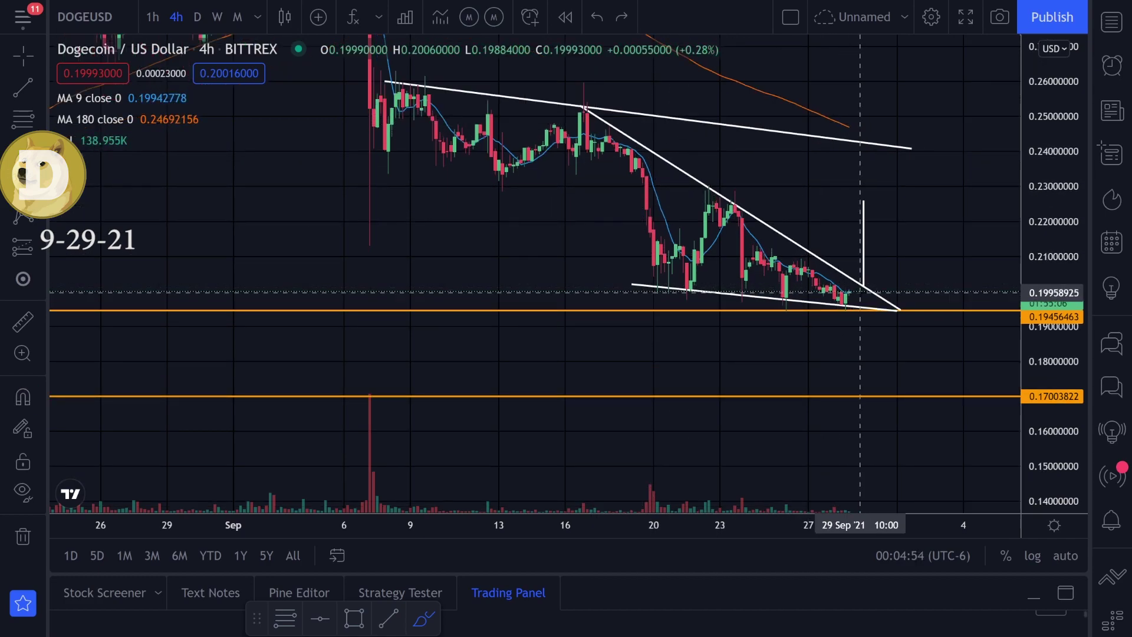
Sketch a rise along the white vertical line, a drop below the wedge and a mark at the 0.17003822 line, undoing each.
left_click_drag(863, 289, 872, 189)
key("ctrl+z")
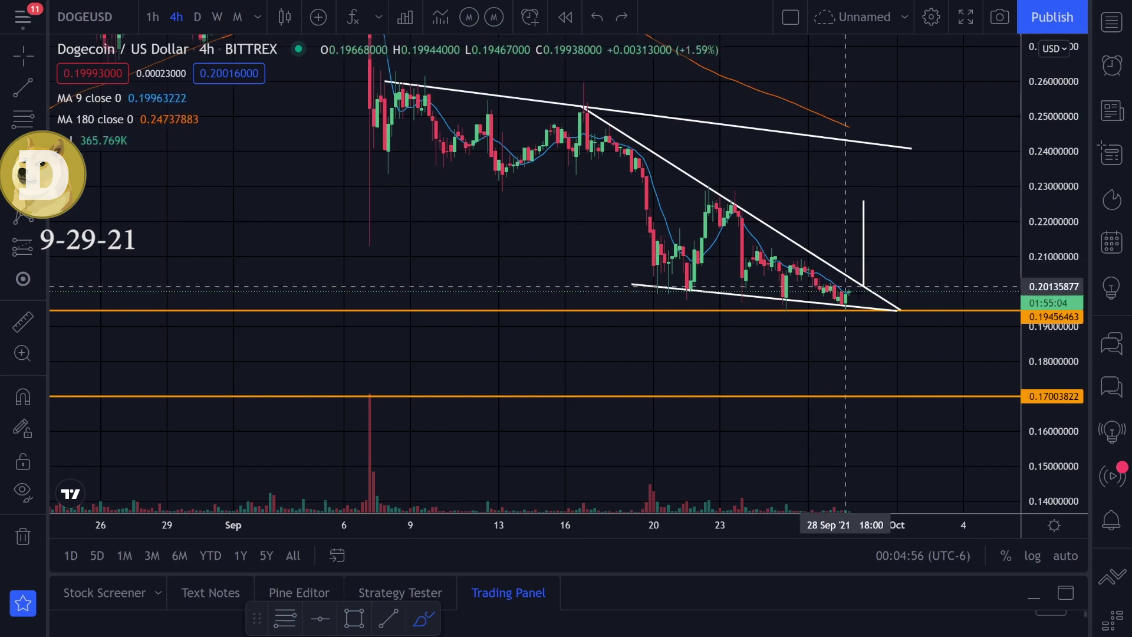
left_click_drag(854, 280, 874, 341)
key("ctrl+z")
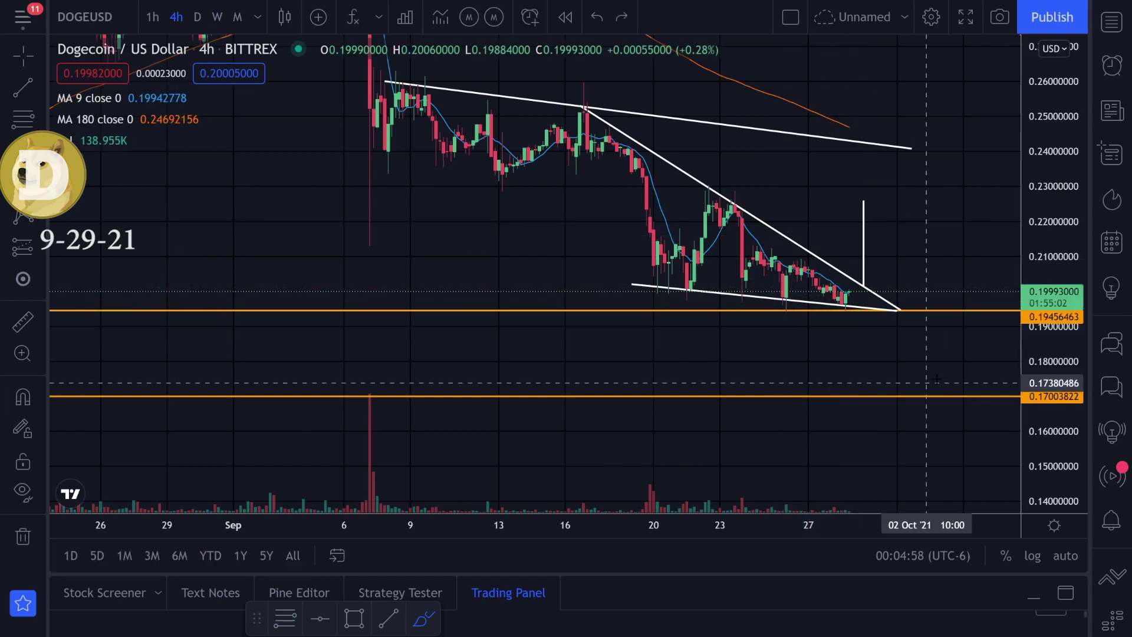
left_click_drag(930, 377, 927, 411)
key("ctrl+z")
Mark the July lows around the 0.17003822 support line, and undo the markings.
scroll(955, 389, "down", 5)
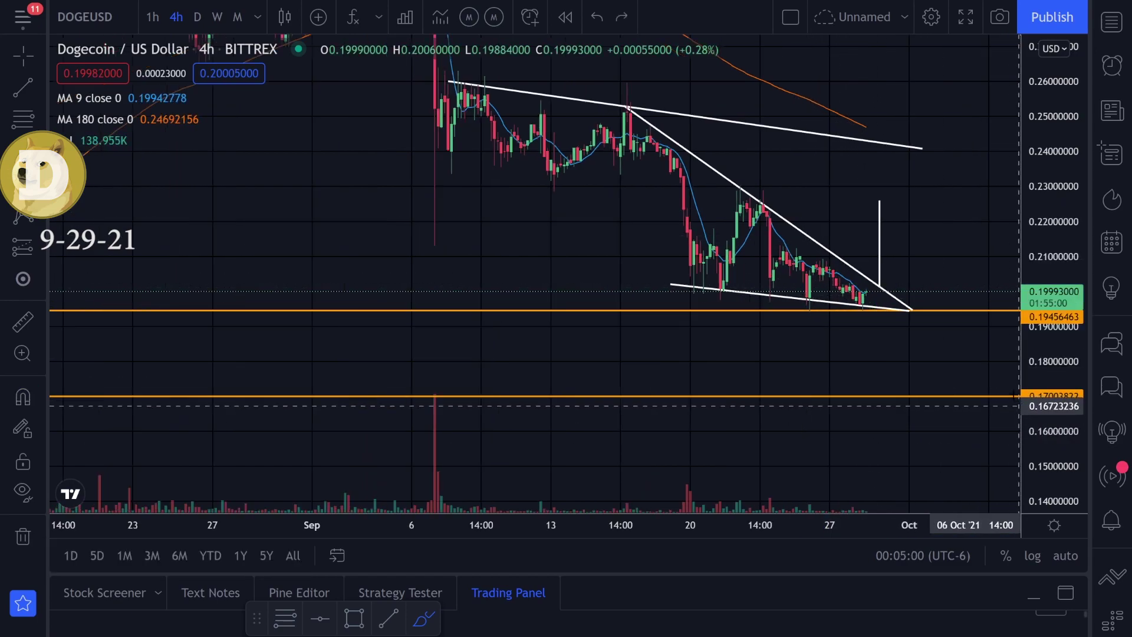
scroll(988, 361, "down", 4)
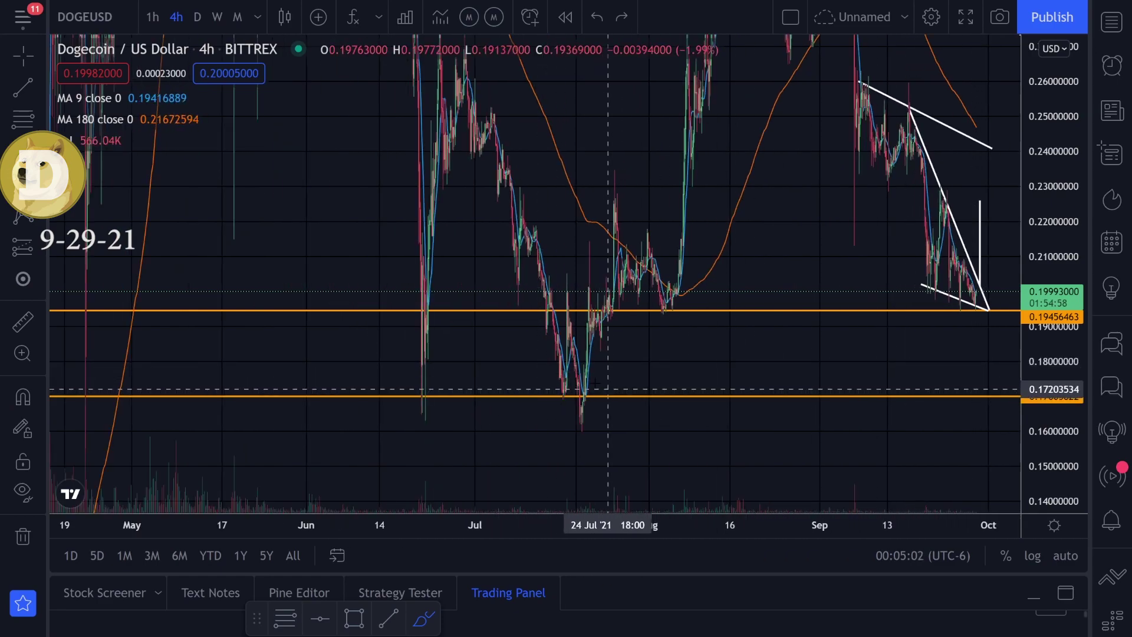
left_click_drag(607, 387, 475, 409)
left_click_drag(636, 402, 543, 387)
key("ctrl+z")
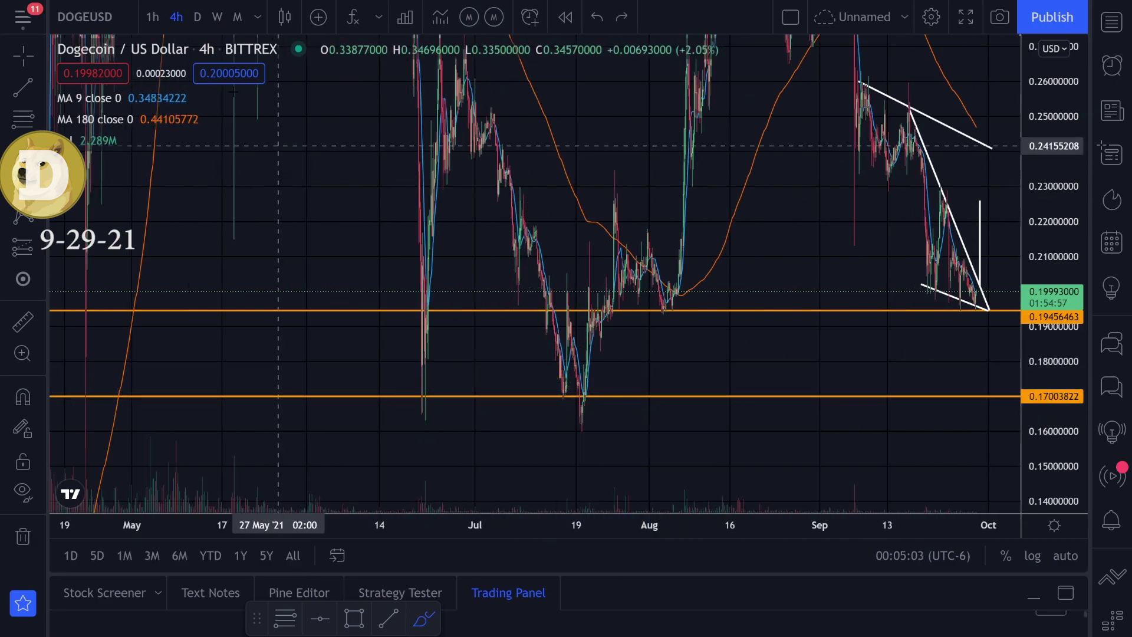
Switch the chart to the daily timeframe and place a horizontal line at 0.04889137 under the February–April 2021 base.
left_click(198, 17)
scroll(957, 258, "down", 5)
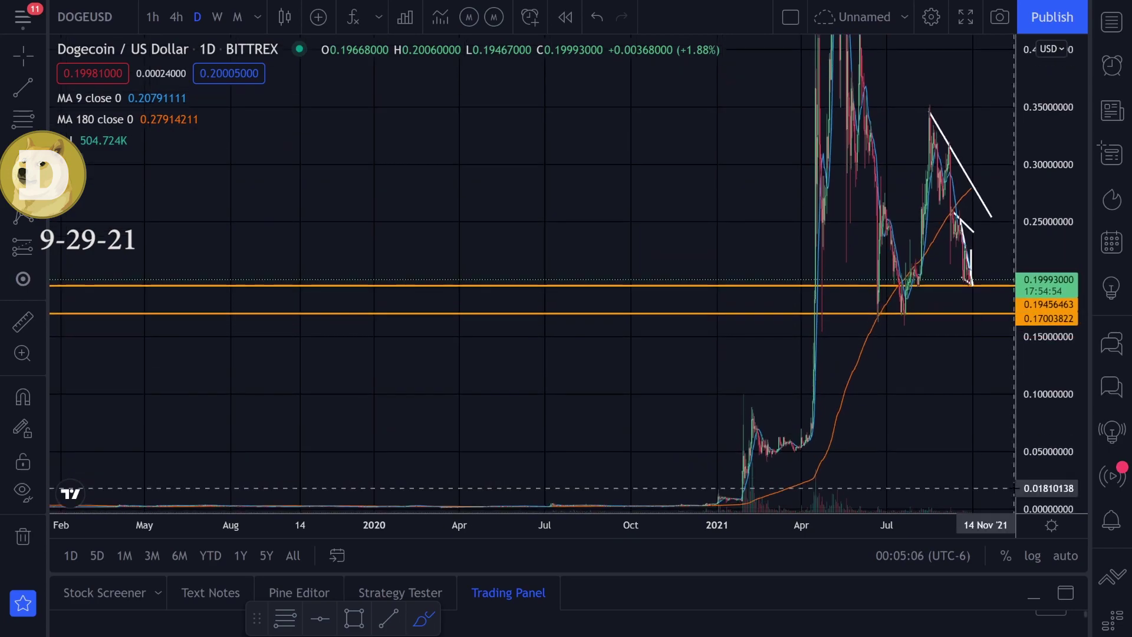
left_click(23, 56)
left_click_drag(538, 363, 412, 195)
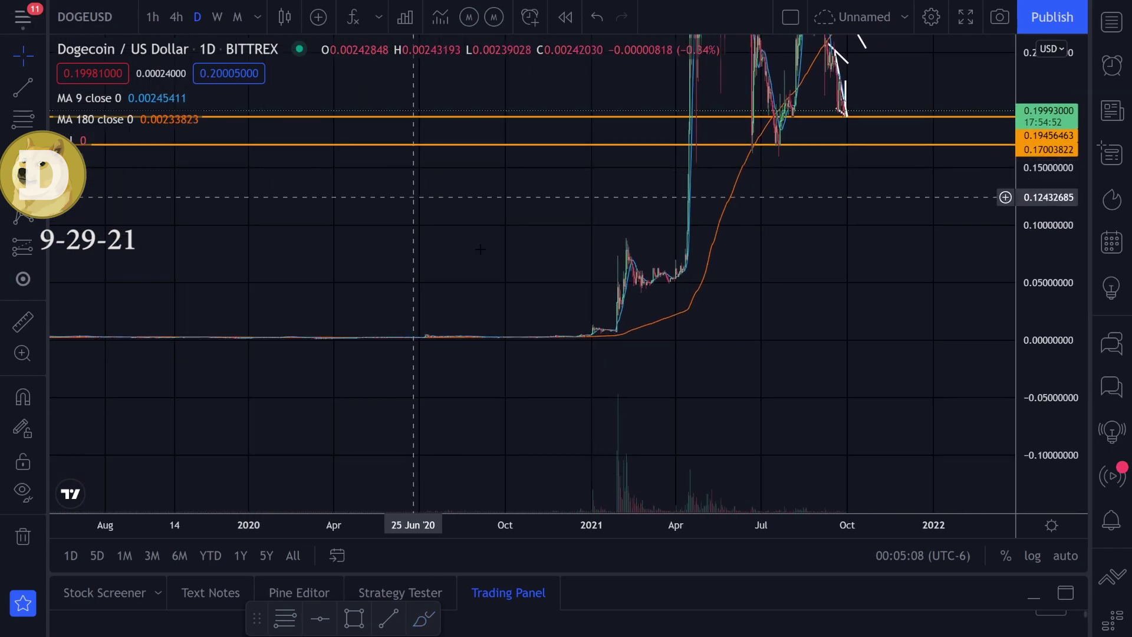
scroll(584, 330, "up", 5)
left_click_drag(617, 347, 702, 342)
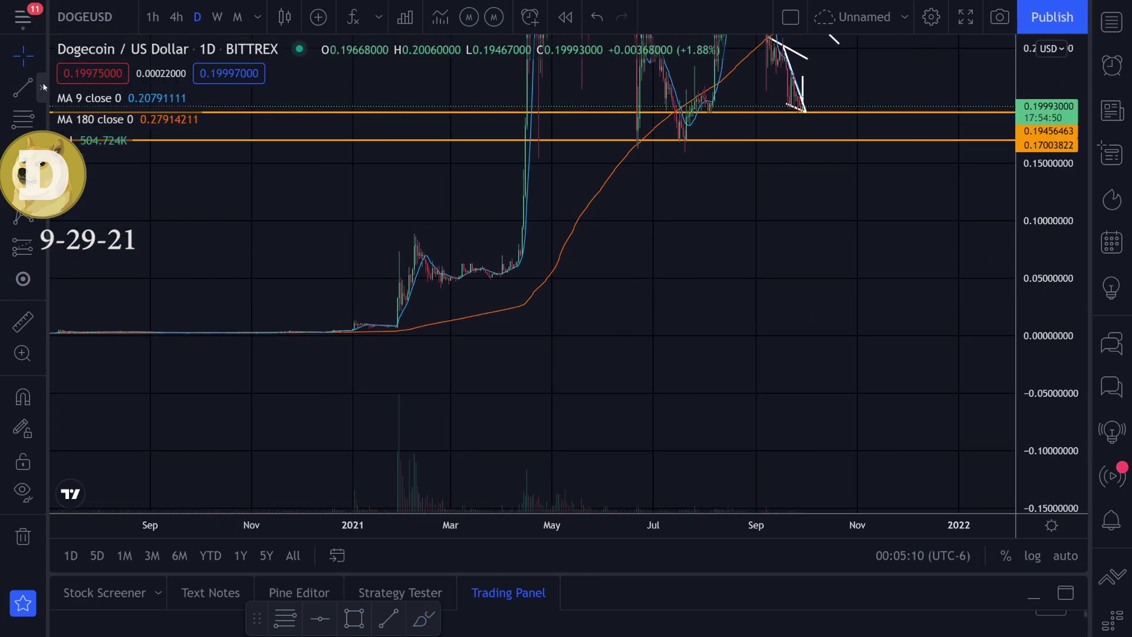
left_click(43, 87)
left_click(83, 303)
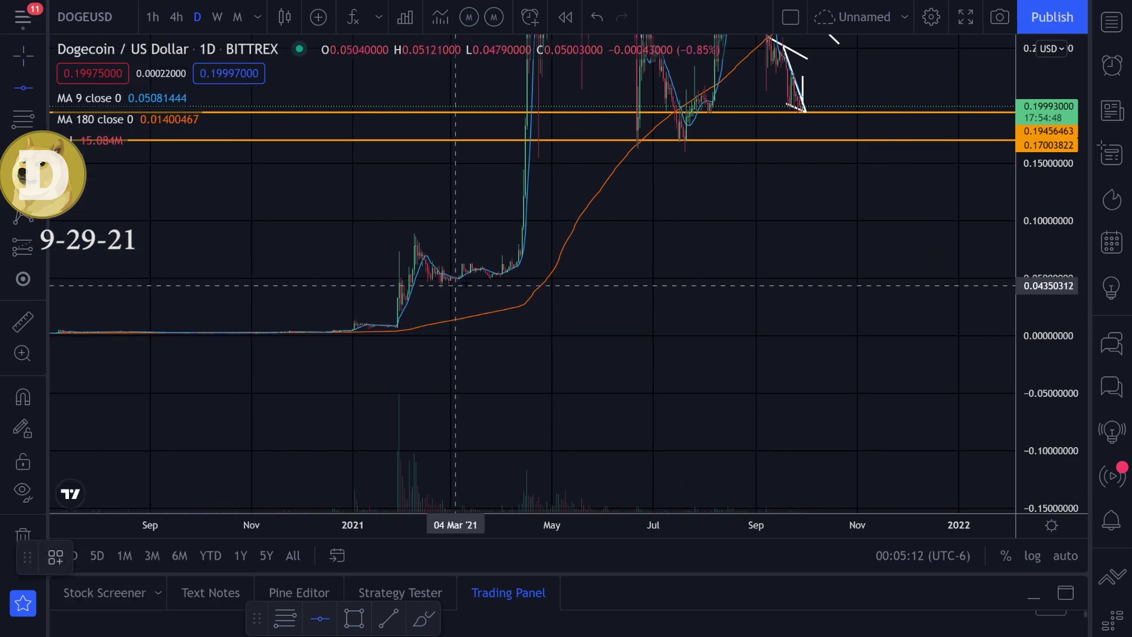
left_click(490, 280)
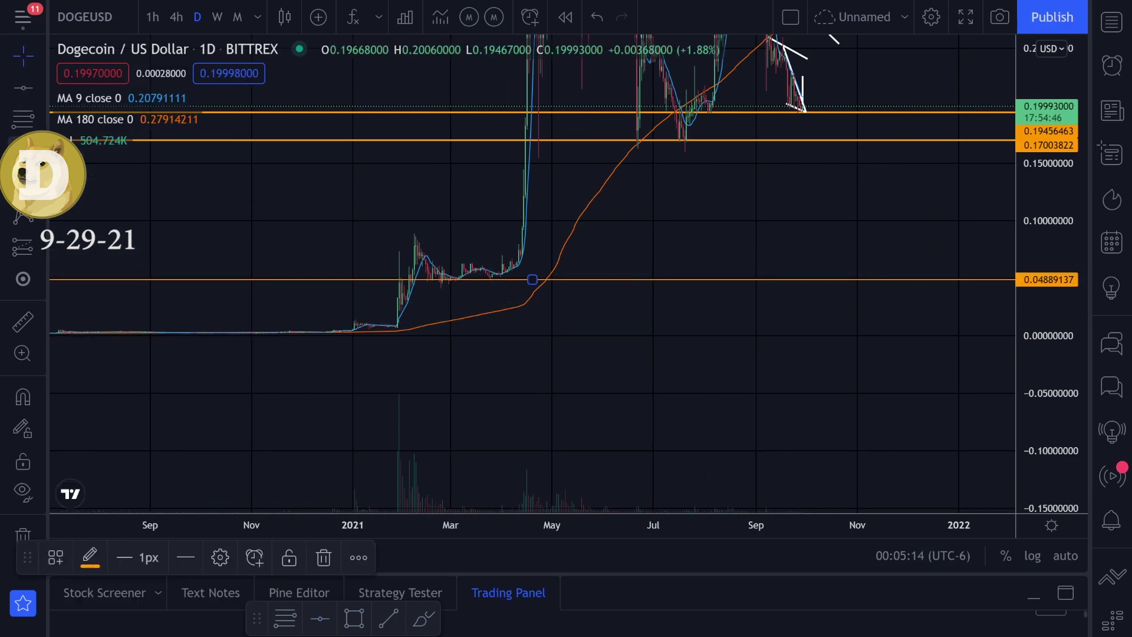
Underline the February–March base with the brush, undo the stroke, and raise the new horizontal line to 0.05043087.
left_click_drag(437, 273, 598, 285)
left_click(23, 152)
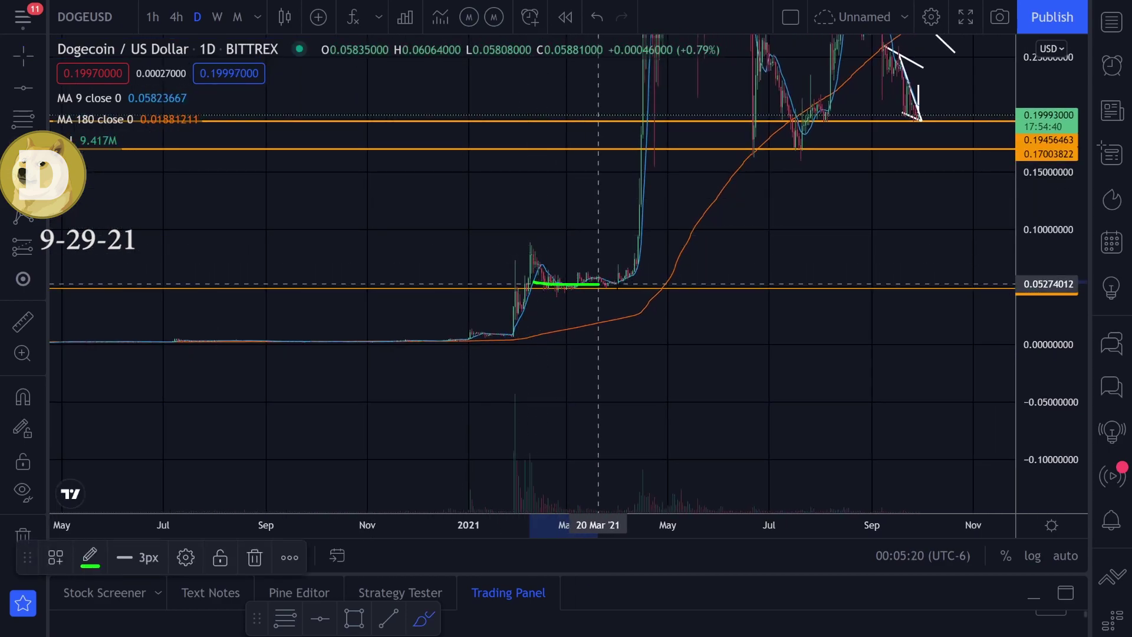
key("ctrl+z")
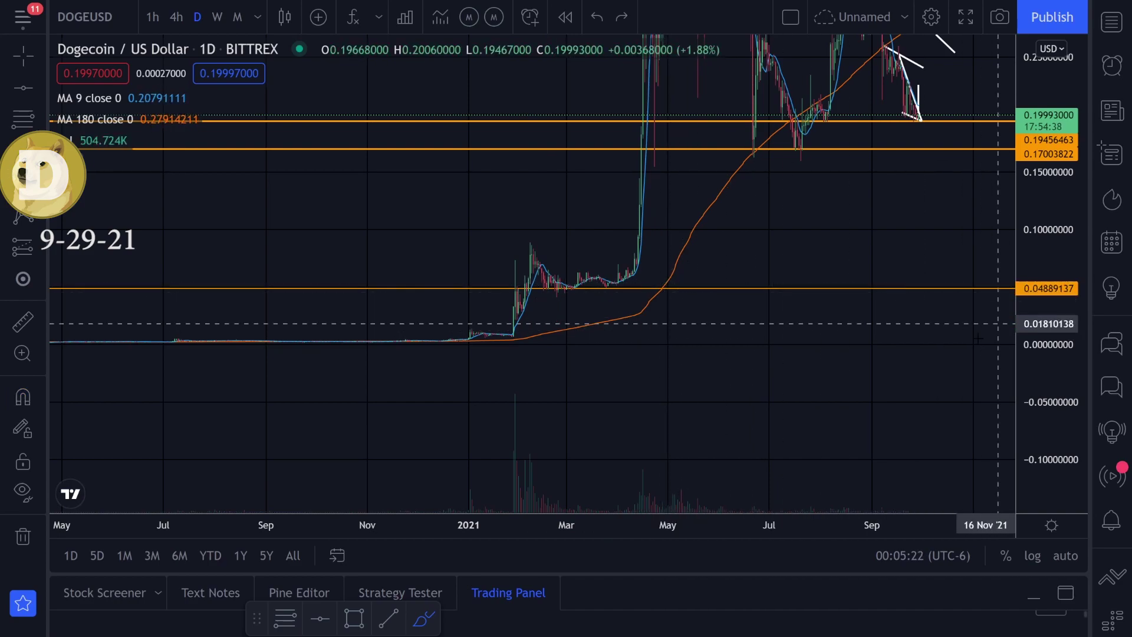
left_click_drag(659, 288, 659, 286)
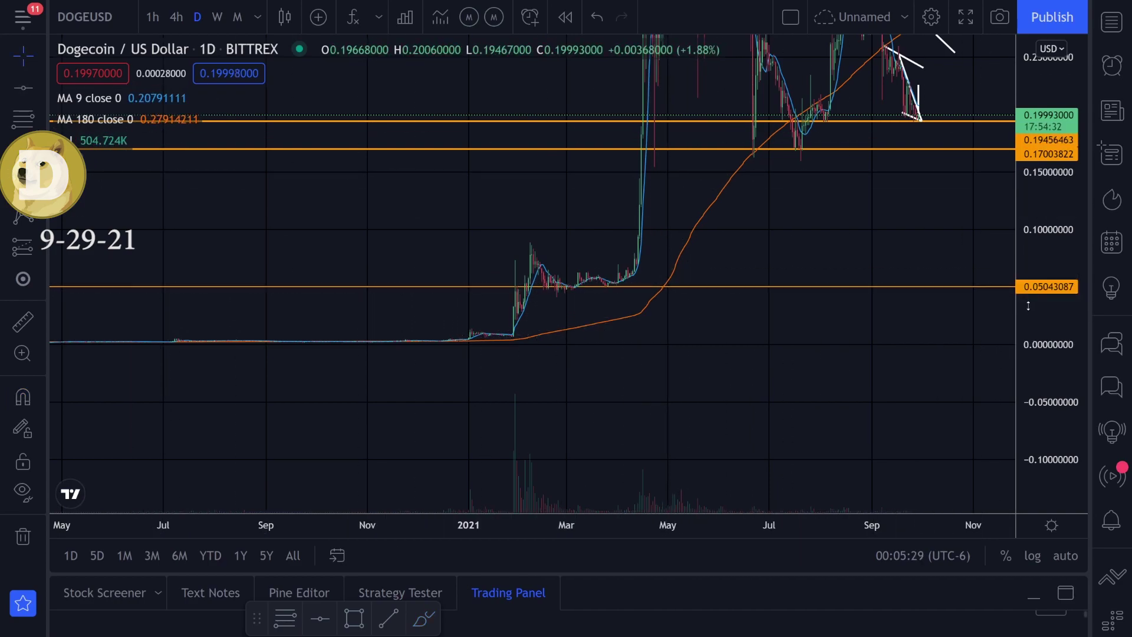
Circle the late-September candles around the two upper orange support lines, sketch a drop below them, and undo the strokes.
scroll(731, 354, "up", 6)
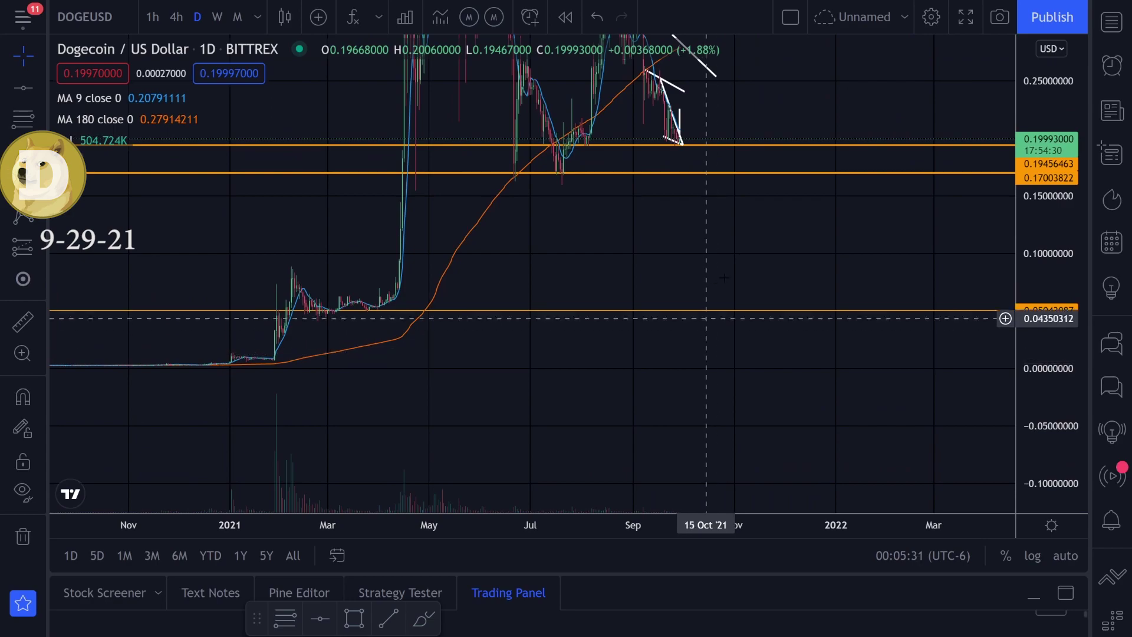
scroll(702, 354, "up", 6)
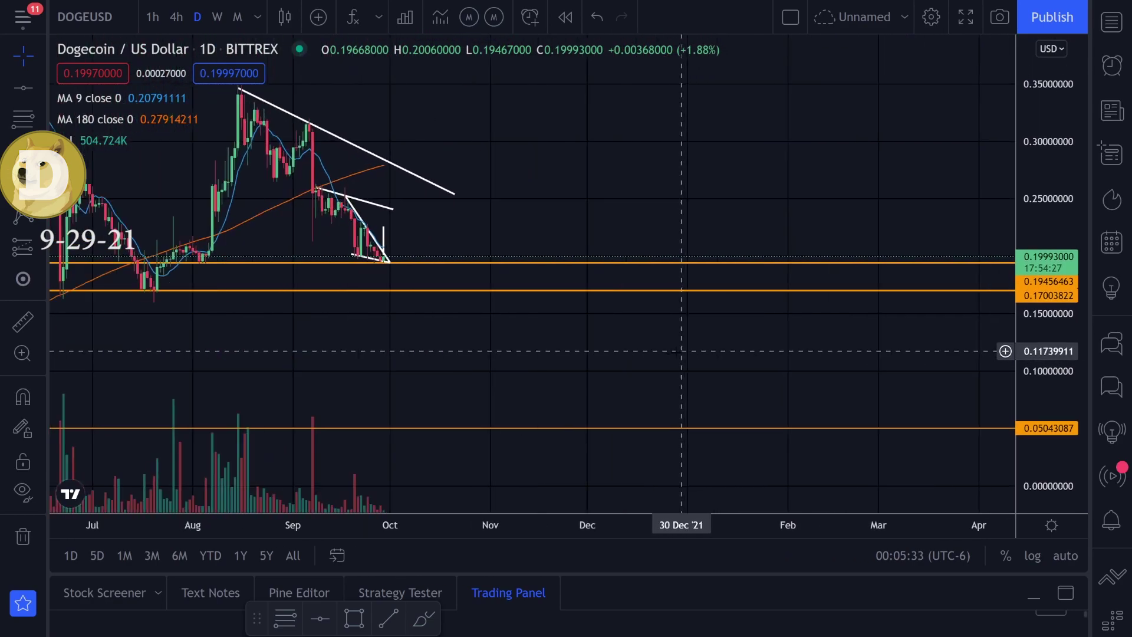
left_click_drag(614, 361, 942, 375)
scroll(181, 189, "down", 3)
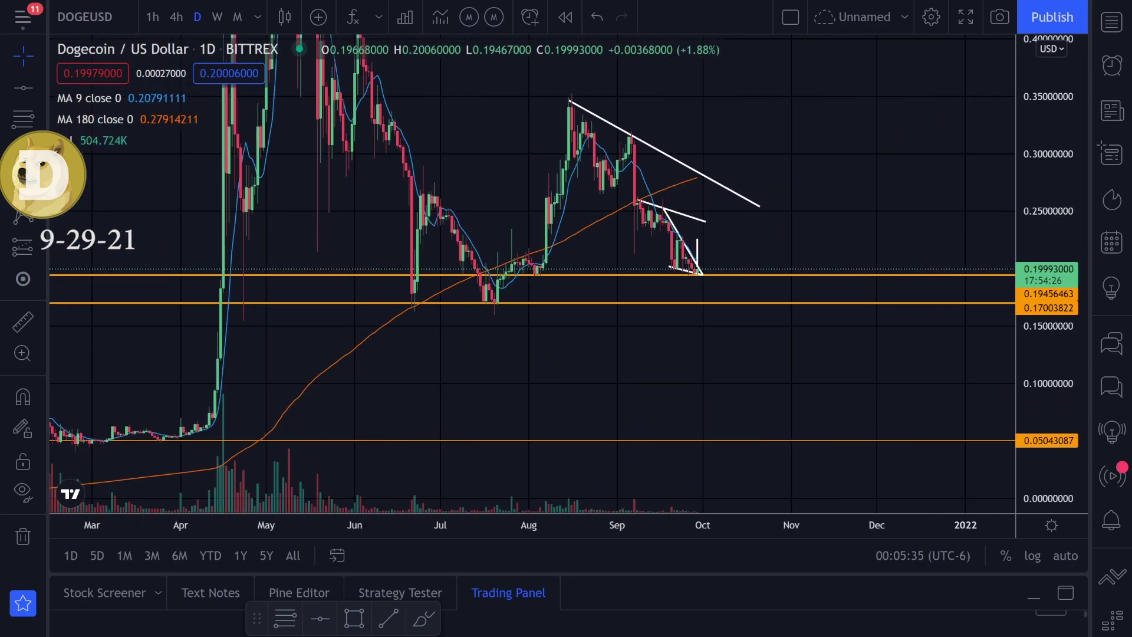
left_click(23, 151)
mouse_move(742, 256)
left_mouse_down()
mouse_move(668, 317)
mouse_move(681, 245)
mouse_move(756, 442)
mouse_move(800, 366)
left_mouse_up()
key("ctrl+z")
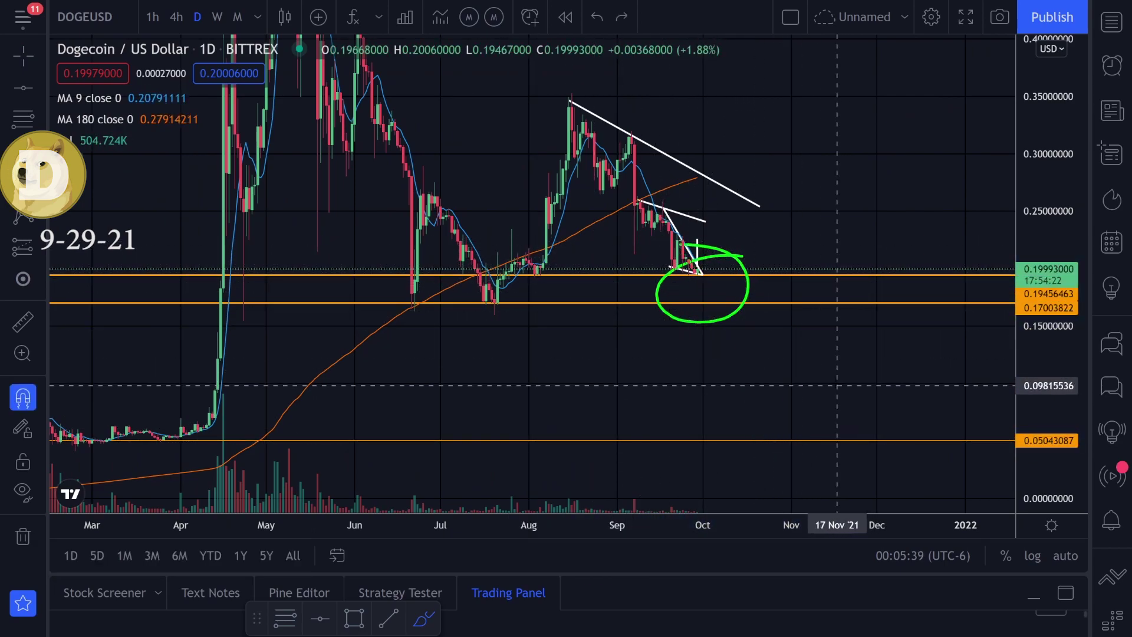
key("ctrl+z")
mouse_move(731, 266)
left_mouse_down()
mouse_move(649, 279)
mouse_move(701, 268)
mouse_move(740, 342)
left_mouse_up()
key("ctrl+z")
key("ctrl+z")
Mark the start of the April breakout above the February–April base, and undo the marking.
scroll(760, 352, "down", 3)
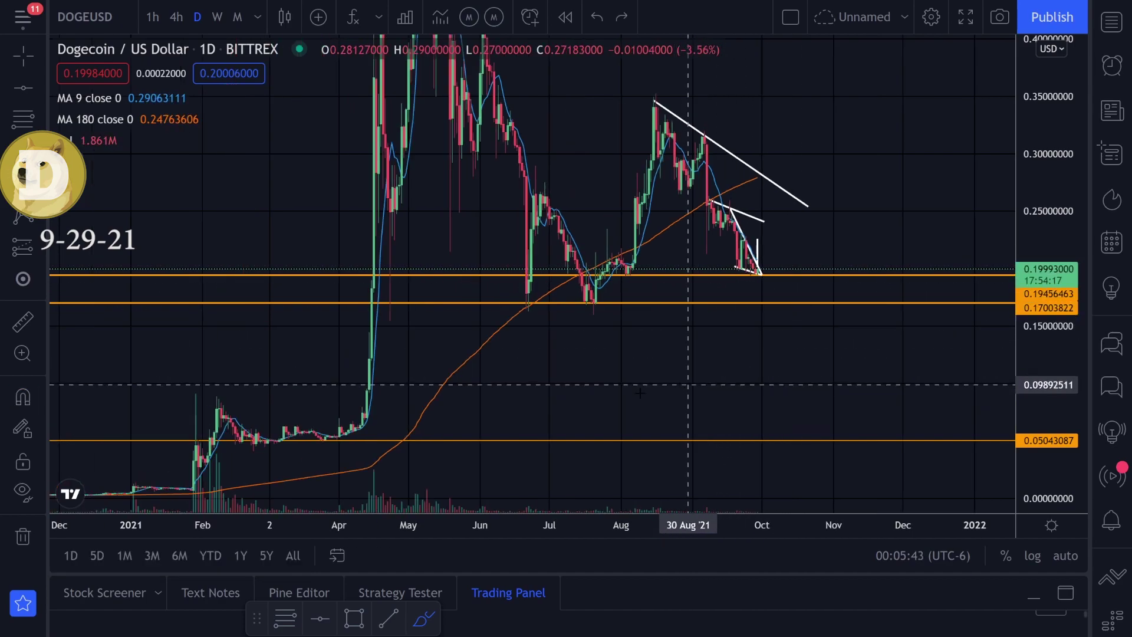
mouse_move(357, 420)
left_mouse_down()
mouse_move(256, 419)
mouse_move(271, 424)
mouse_move(237, 442)
mouse_move(320, 426)
mouse_move(380, 386)
left_mouse_up()
key("ctrl+z")
key("ctrl+z")
Underline the July lows at the 0.17003822 line and the early-August lows at the 0.19456463 line, and undo the upper stroke.
scroll(657, 372, "up", 4)
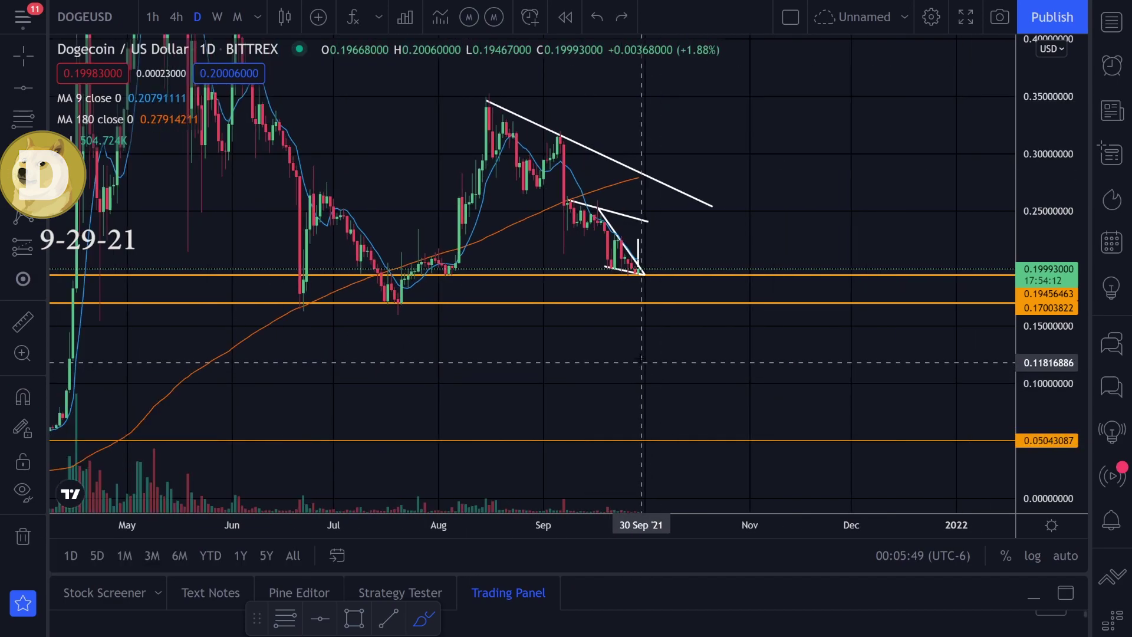
scroll(690, 347, "down", 2)
scroll(691, 324, "up", 3)
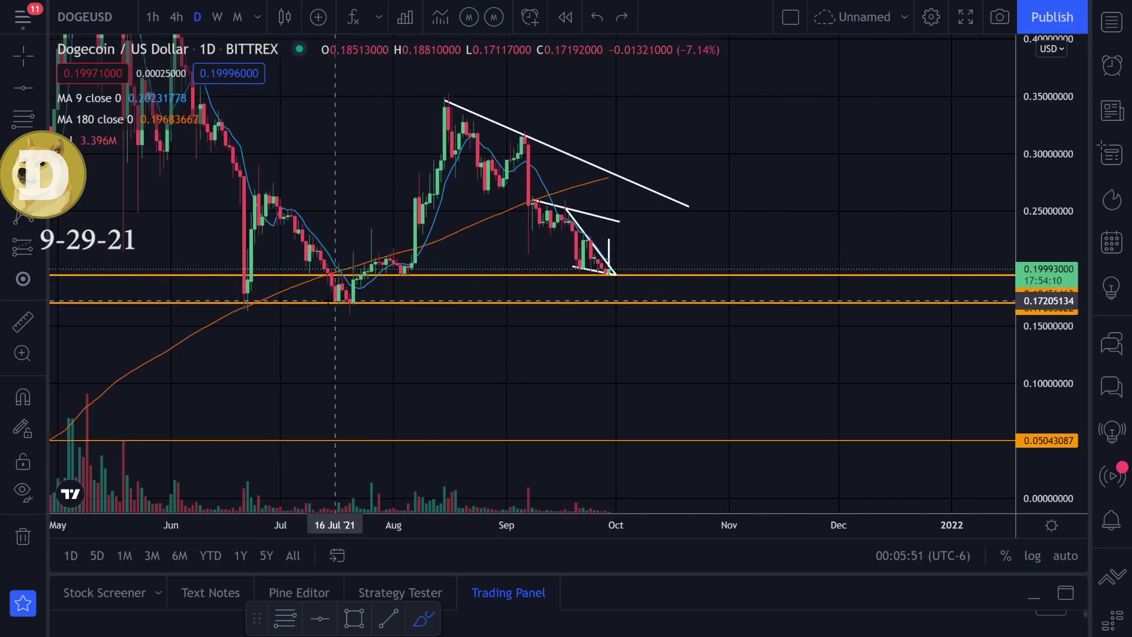
left_click_drag(333, 301, 455, 302)
left_click_drag(371, 271, 529, 272)
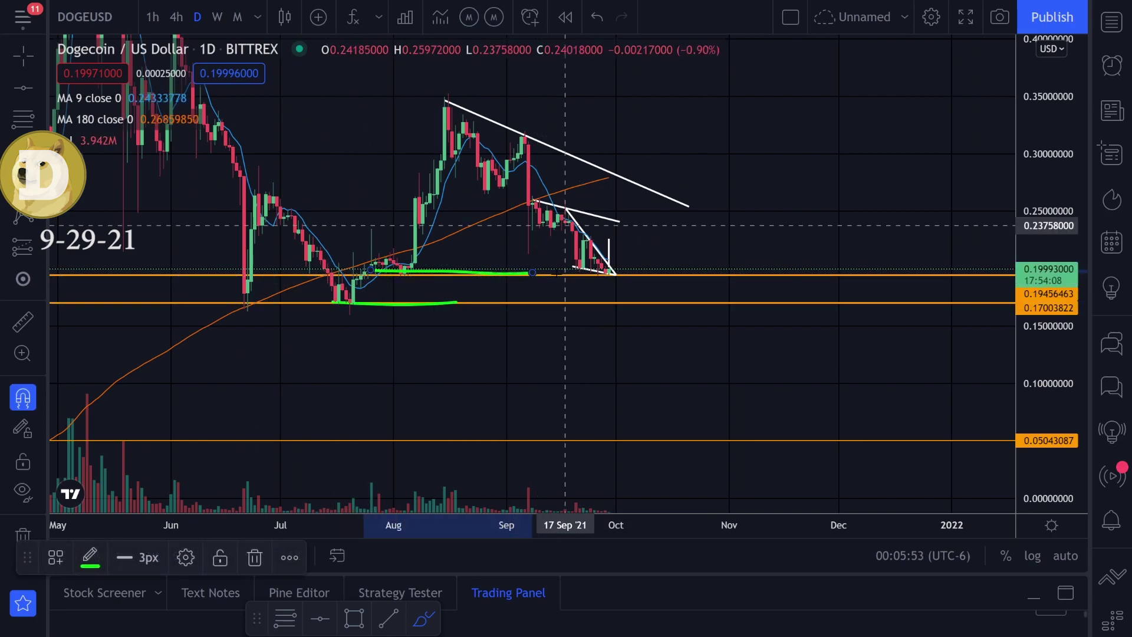
key("ctrl+z")
key("ctrl+z")
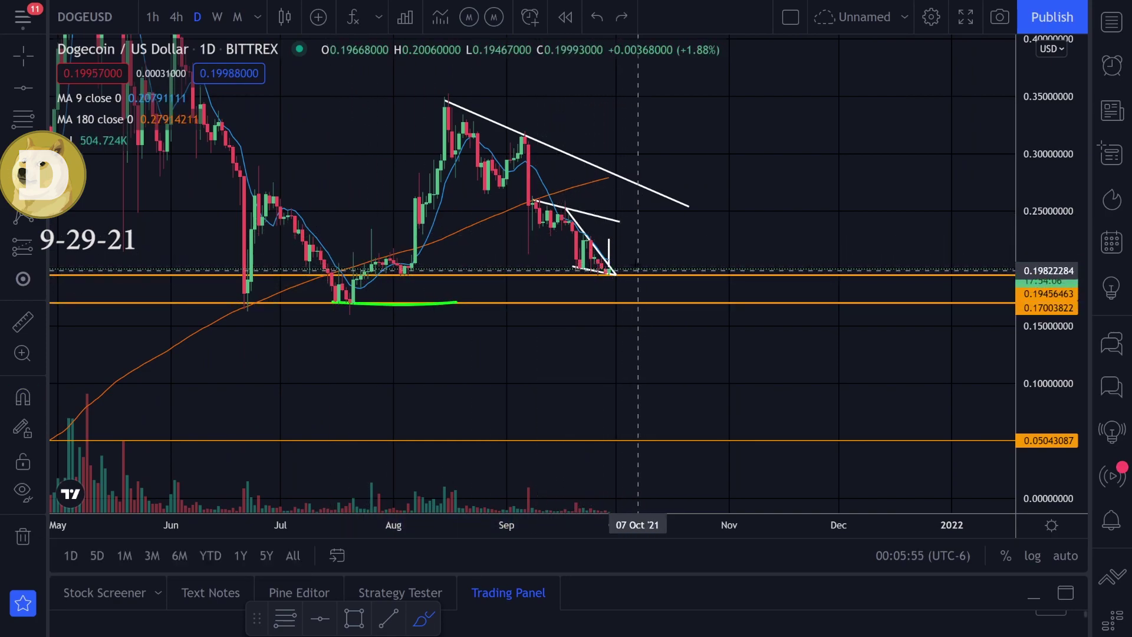
Sketch an October drop from the 0.19456463 line to the 0.17003822 line, and undo all remaining brush strokes.
left_click_drag(637, 270, 652, 301)
key("ctrl+z")
key("ctrl+z")
key("ctrl+z")
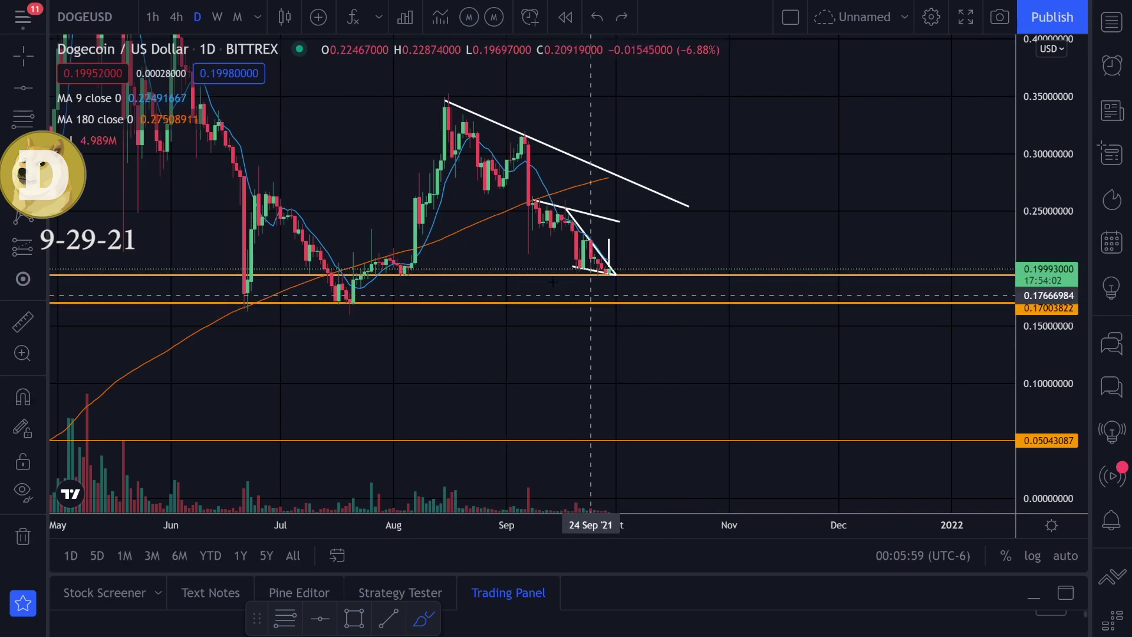
Mark the April–June price peak with the brush on the daily chart, and undo the marking.
scroll(719, 283, "down", 3)
left_click_drag(1072, 160, 1070, 406)
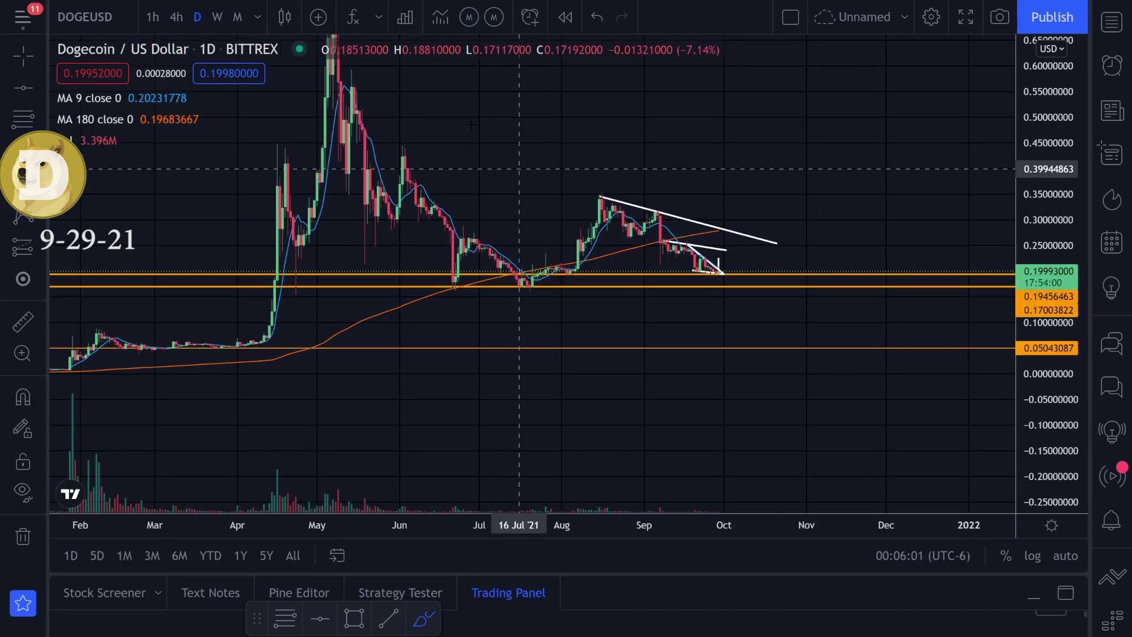
mouse_move(455, 113)
left_mouse_down()
mouse_move(614, 285)
mouse_move(316, 187)
mouse_move(271, 191)
left_mouse_up()
key("ctrl+z")
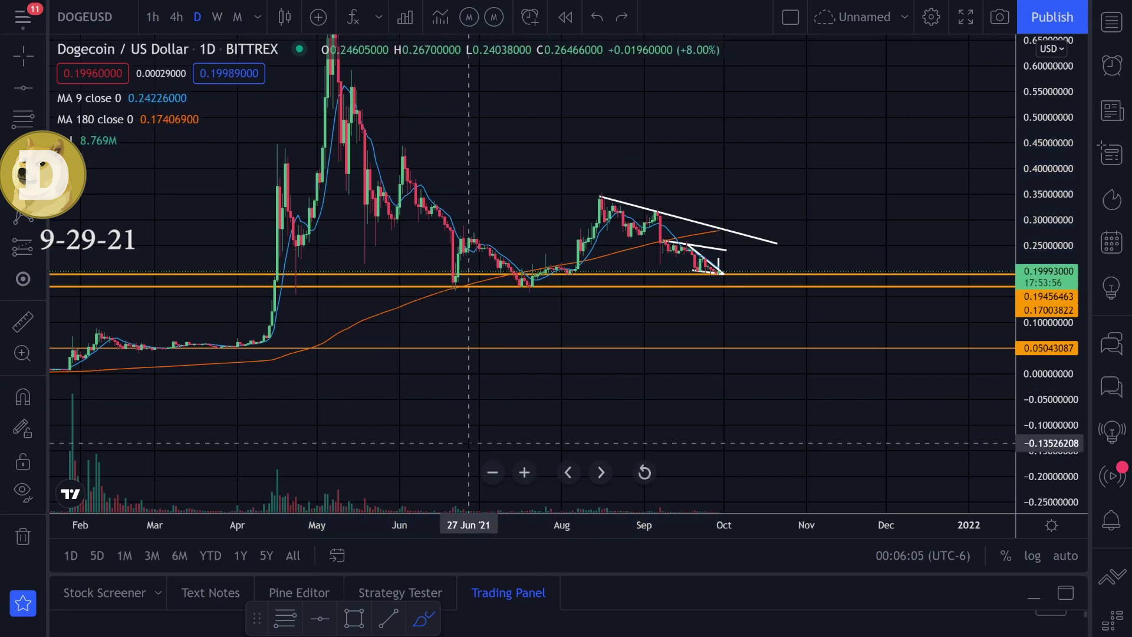
Sketch brush strokes from the May peak across to above the August high, and undo them.
scroll(840, 177, "down", 3)
scroll(835, 234, "up", 3)
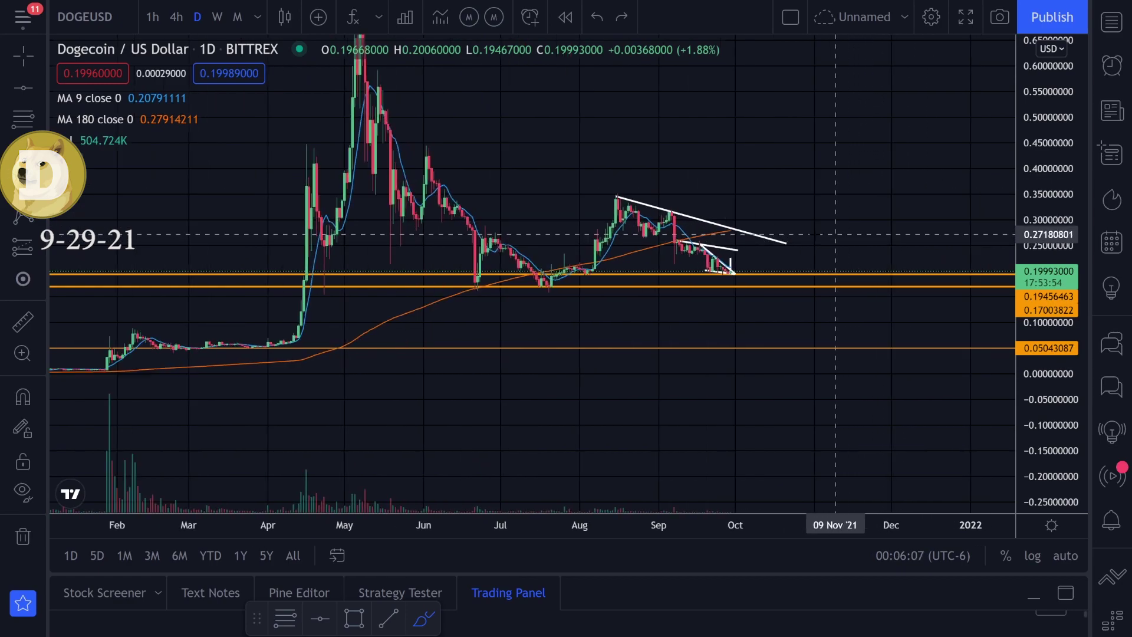
left_click_drag(1057, 410, 1054, 237)
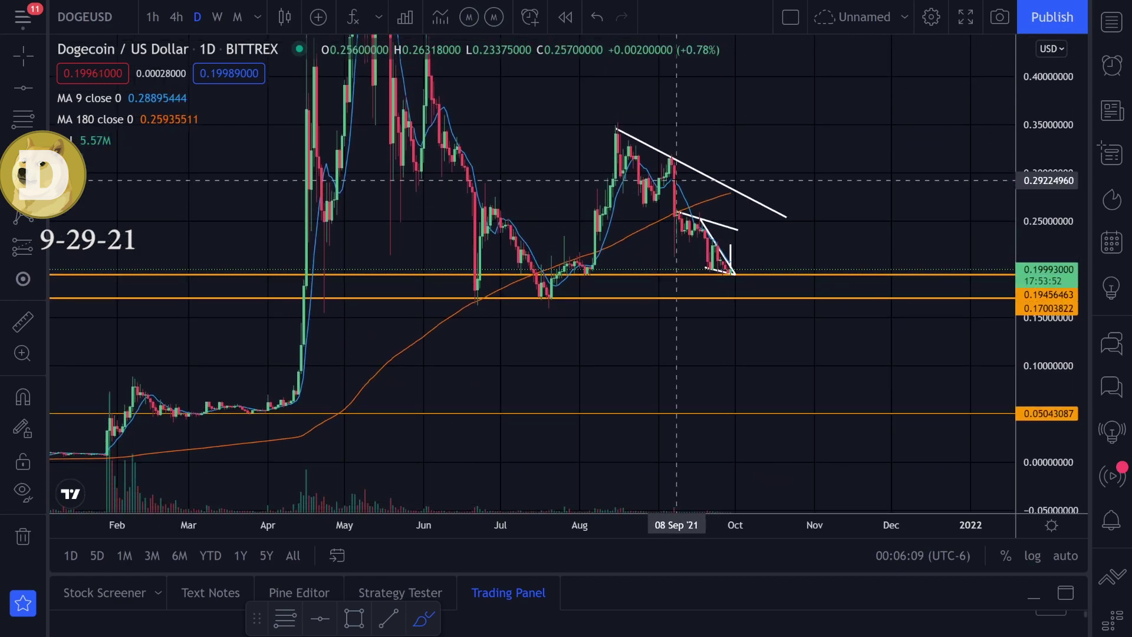
left_click_drag(1048, 81, 1047, 405)
left_click(42, 152)
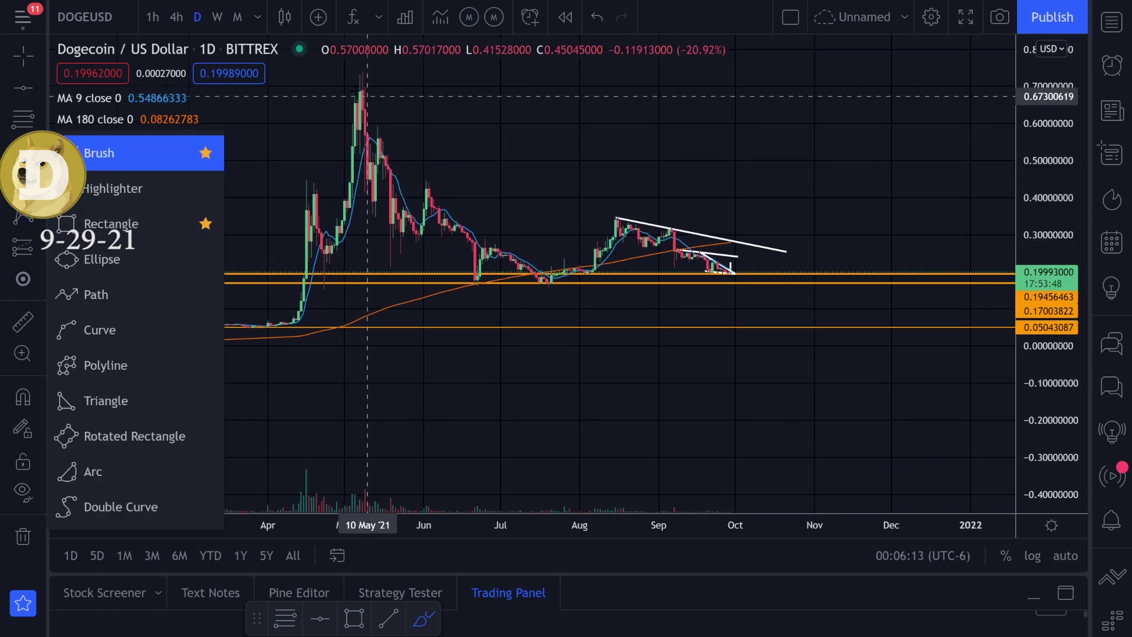
left_click(118, 153)
mouse_move(359, 101)
left_mouse_down()
mouse_move(531, 240)
mouse_move(737, 277)
mouse_move(311, 111)
mouse_move(618, 130)
left_mouse_up()
key("ctrl+z")
key("ctrl+z")
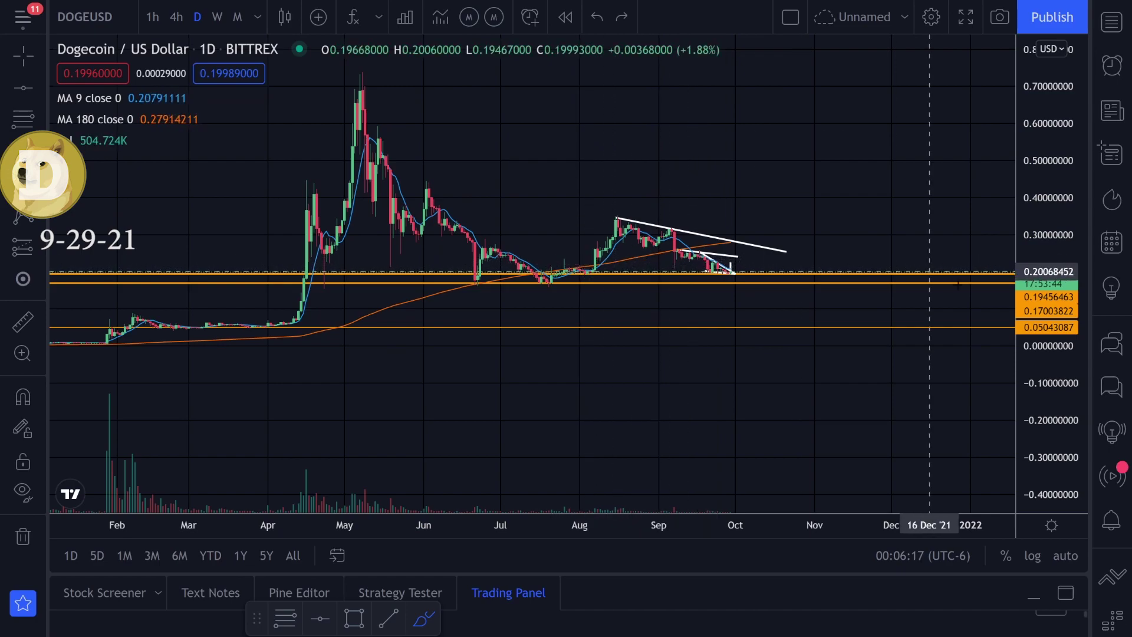
Re-anchor the upper end of the steep white September trend line at the 6 September high.
left_click_drag(1048, 399, 1047, 208)
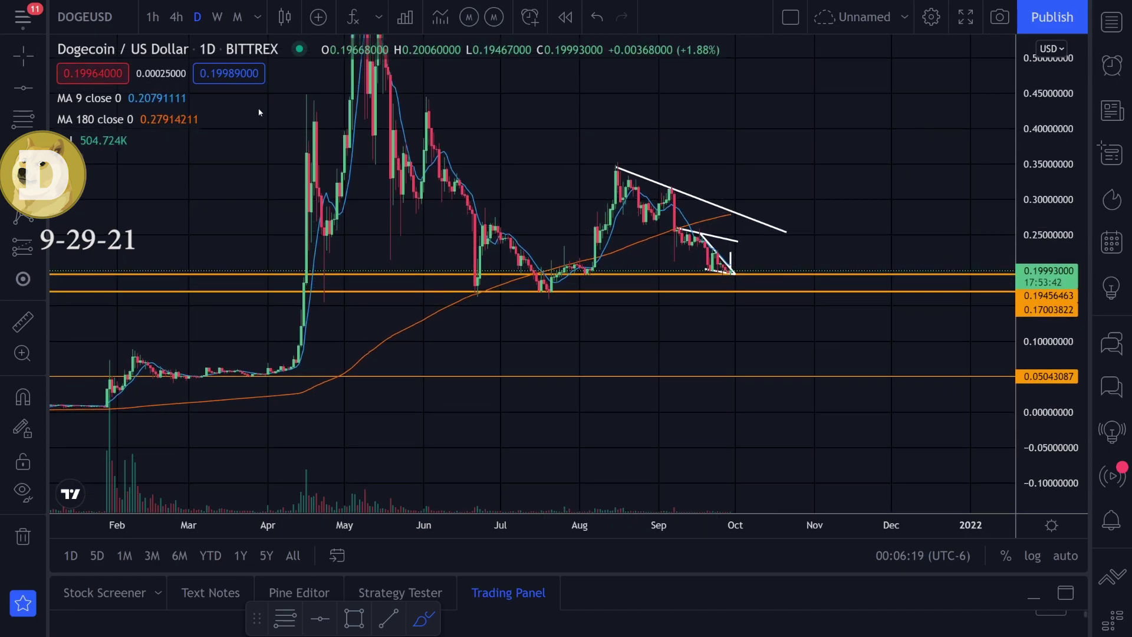
left_click_drag(549, 121, 494, 198)
scroll(525, 174, "up", 2)
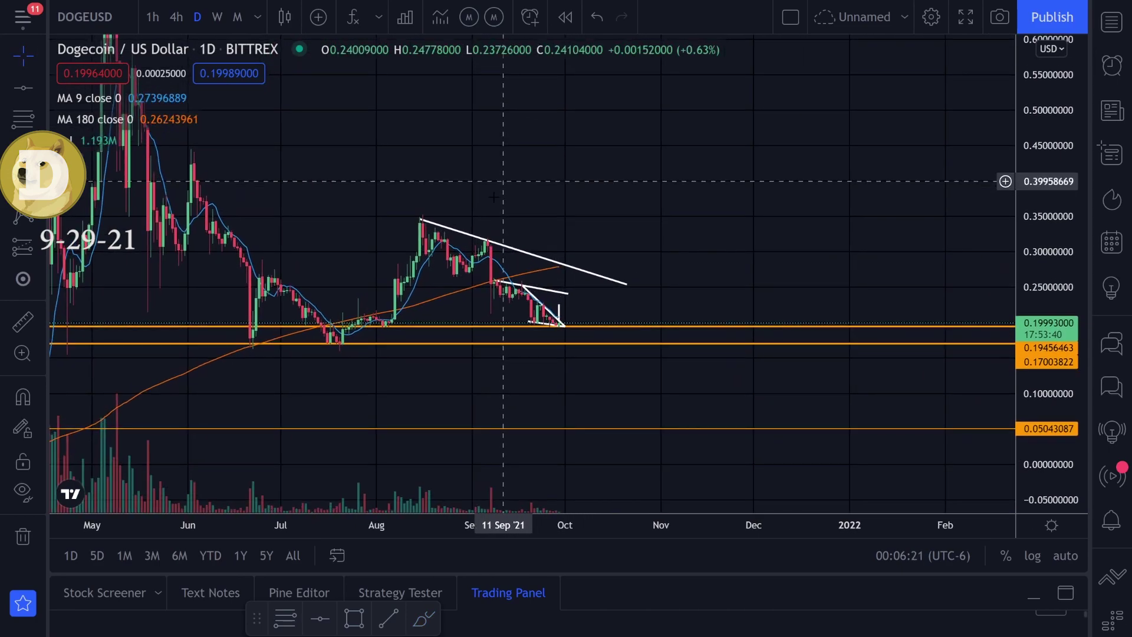
left_click(565, 326)
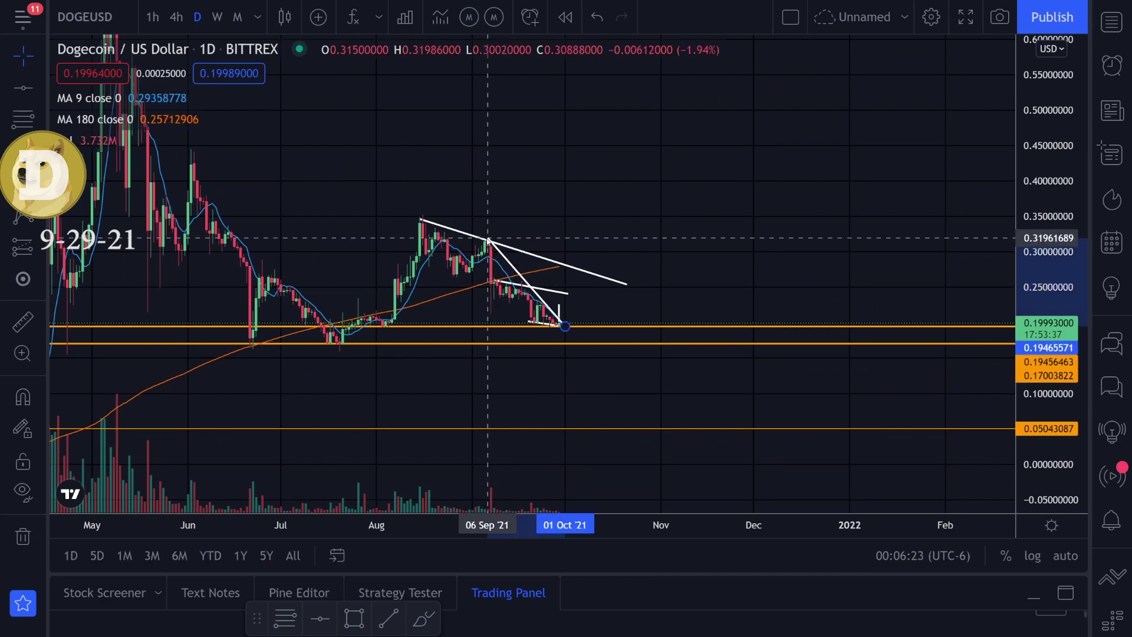
left_click(488, 240)
Delete the short descending white line that starts at the 9 September candle.
left_click_drag(589, 280, 674, 200)
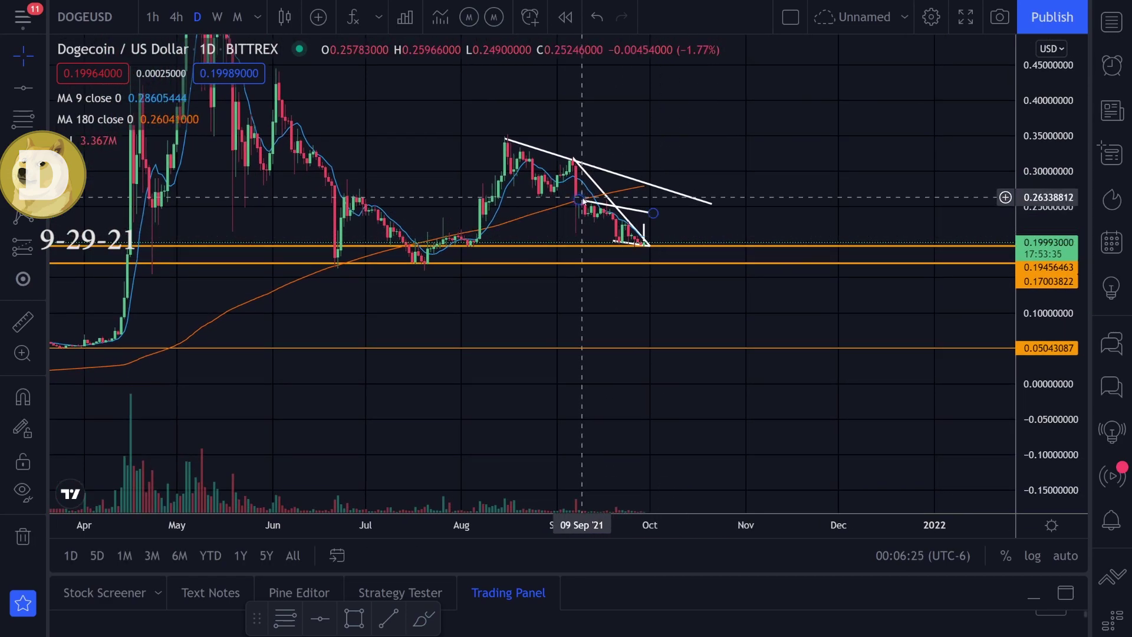
left_click_drag(582, 198, 535, 194)
key("Delete")
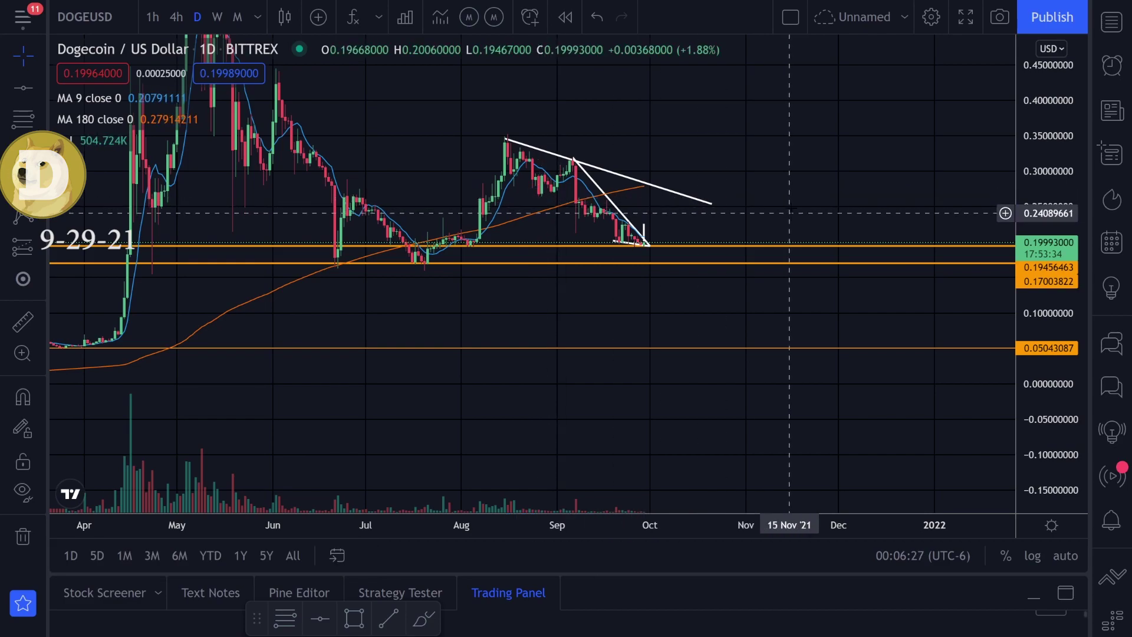
Delete the short white line under the late-September lows and extend the steep trend line slightly below the 0.19456463 support line.
left_click_drag(1083, 316, 1026, 192)
scroll(814, 176, "up", 3)
left_click_drag(801, 173, 850, 243)
left_click_drag(579, 307, 585, 316)
key("Delete")
left_click_drag(631, 265, 676, 246)
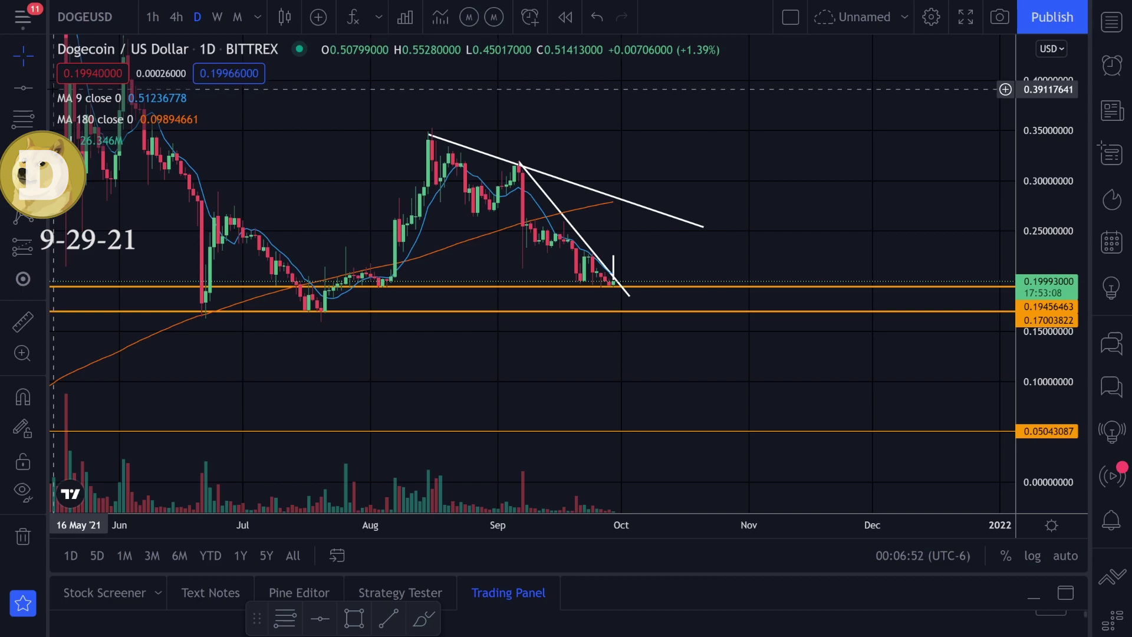
Circle the June–August lows around the two upper orange support lines, sketch the decline from the May peak, and undo the strokes.
scroll(826, 210, "down", 4)
left_click_drag(1066, 168, 1084, 430)
scroll(986, 240, "down", 2)
left_click_drag(1056, 207, 1056, 142)
mouse_move(684, 282)
left_mouse_down()
mouse_move(587, 282)
mouse_move(684, 289)
left_mouse_up()
left_click_drag(457, 79, 659, 293)
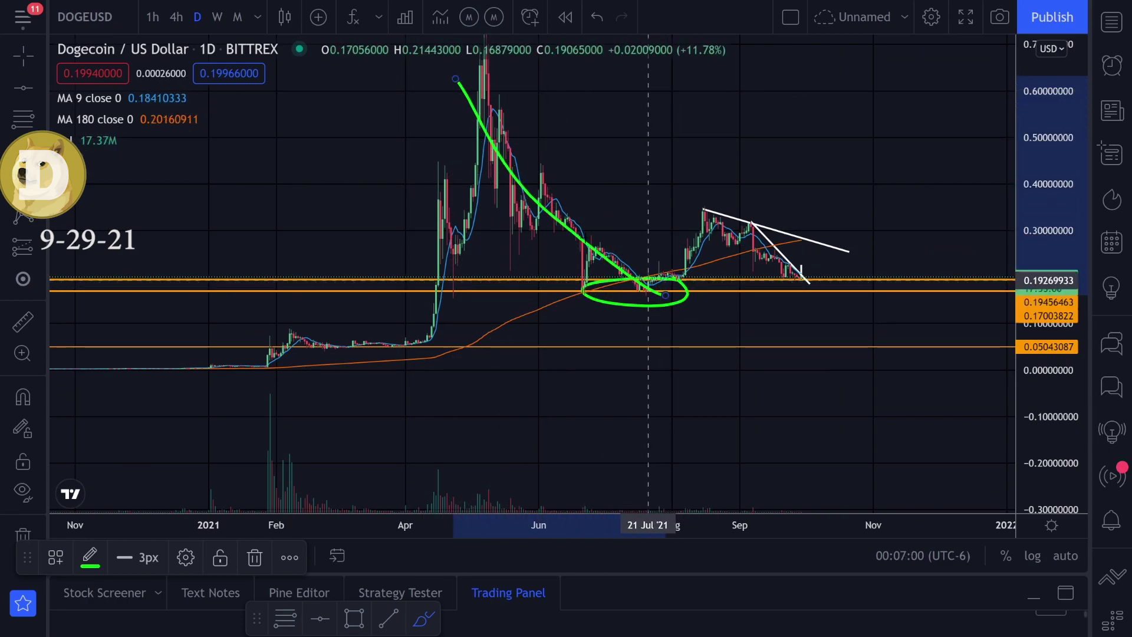
mouse_move(491, 106)
left_mouse_down()
mouse_move(631, 284)
mouse_move(683, 284)
left_mouse_up()
key("ctrl+z")
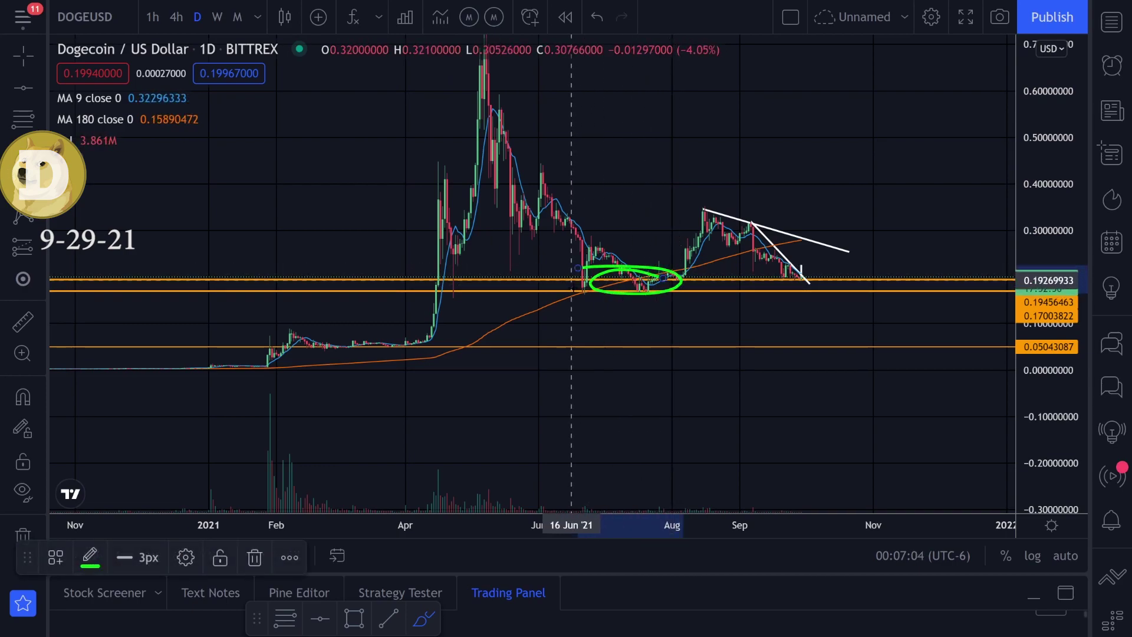
key("ctrl+z")
Sketch the fall from the May peak to the late-July lows again, and undo all remaining green strokes.
left_click_drag(489, 124, 649, 277)
key("ctrl+z")
key("ctrl+z")
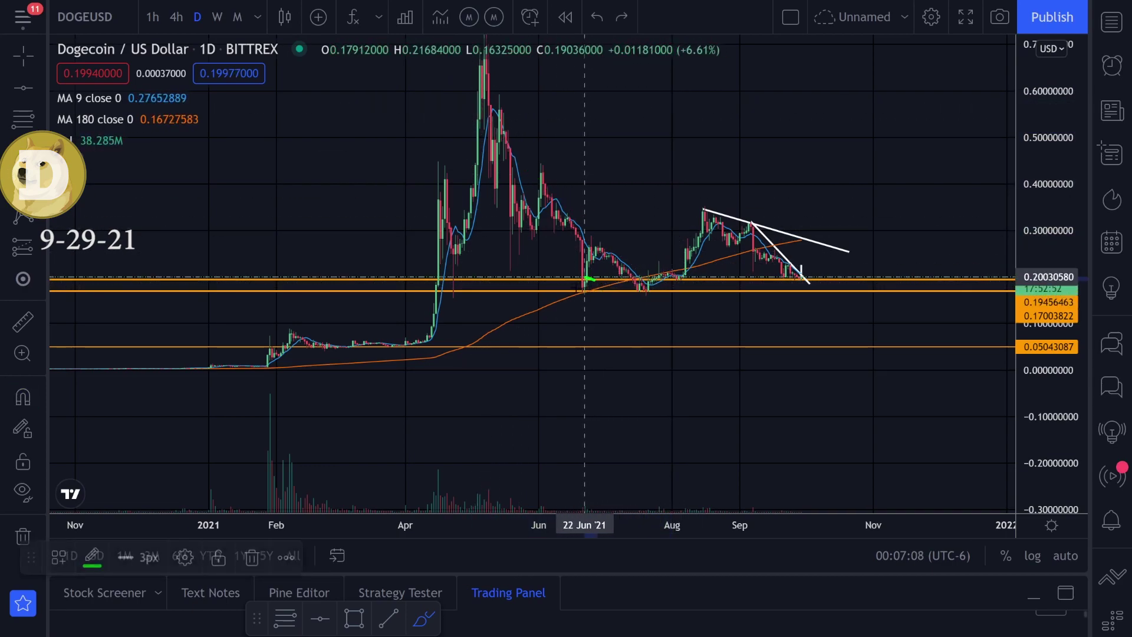
key("ctrl+z")
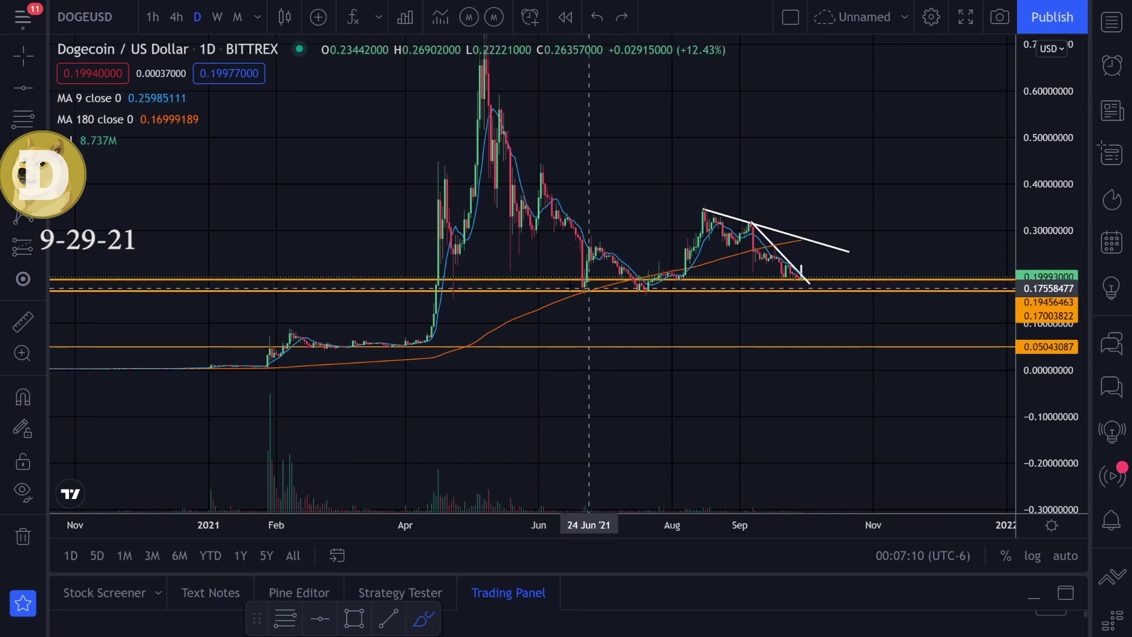
Underline the lows from June to October near the 0.17003822 line, sketch a long decline from the May peak to mid-October, and undo the strokes.
left_click_drag(568, 287, 685, 288)
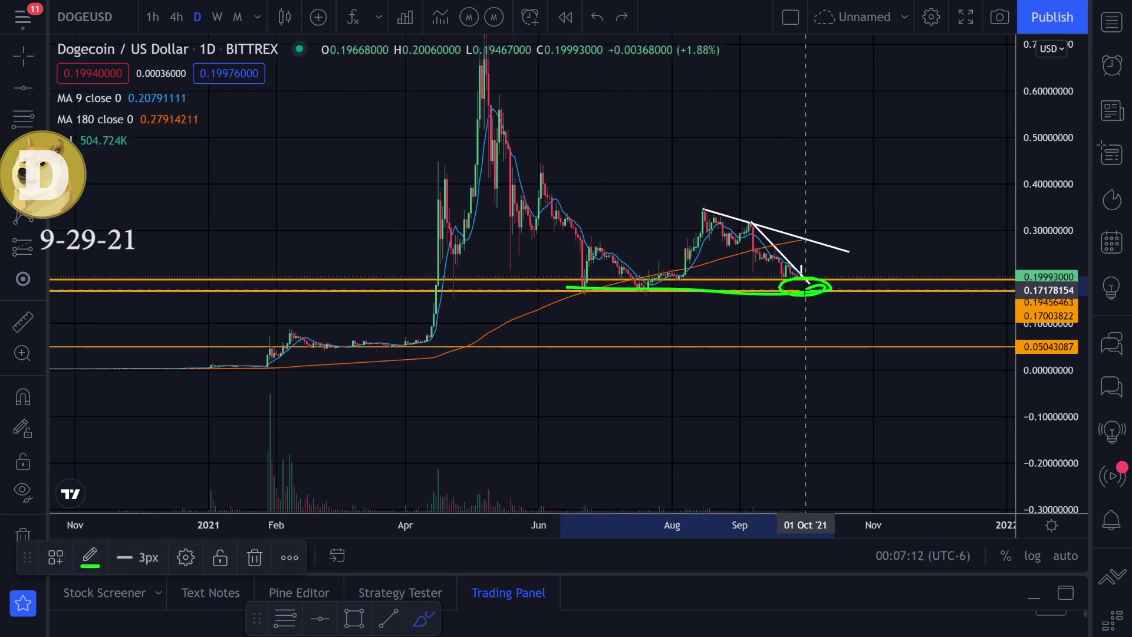
left_click_drag(805, 289, 859, 151)
key("ctrl+z")
left_click_drag(478, 96, 834, 284)
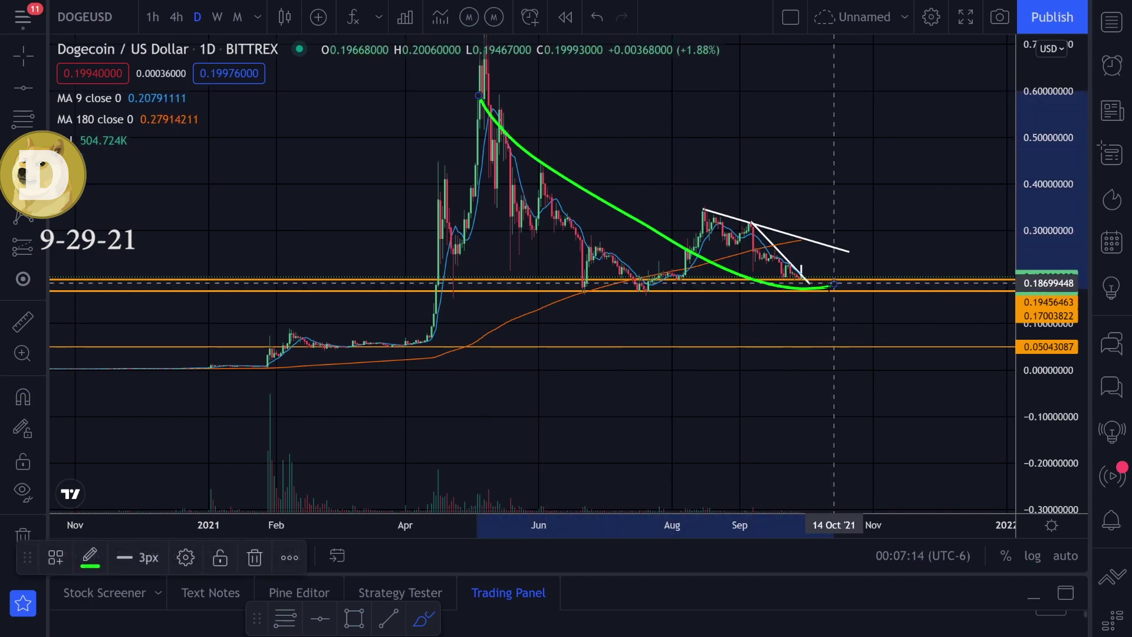
key("ctrl+z")
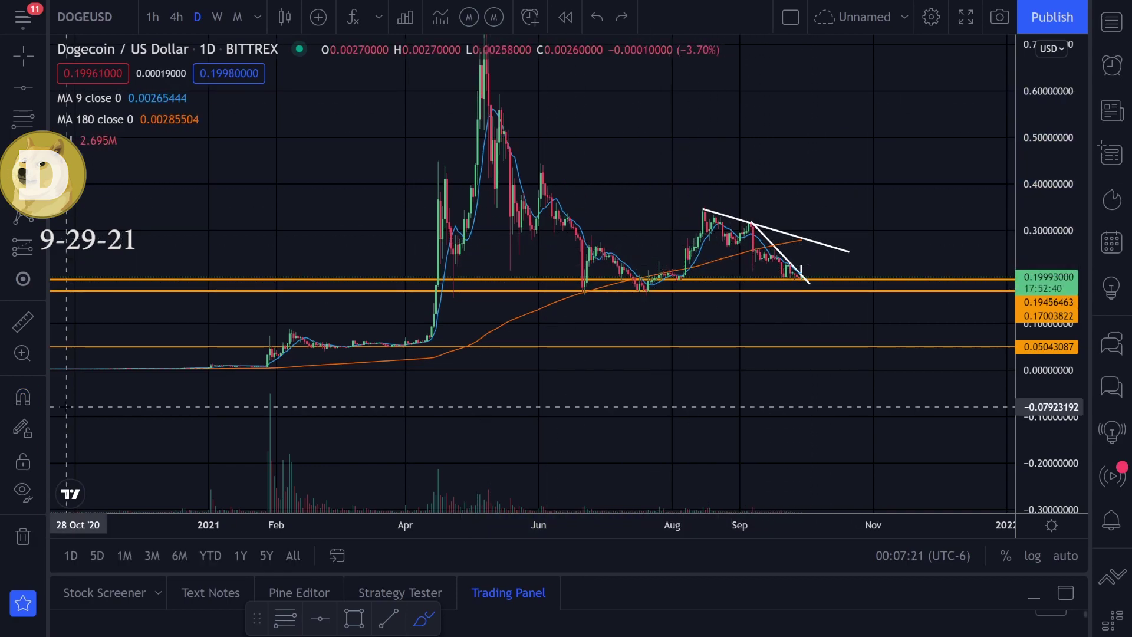